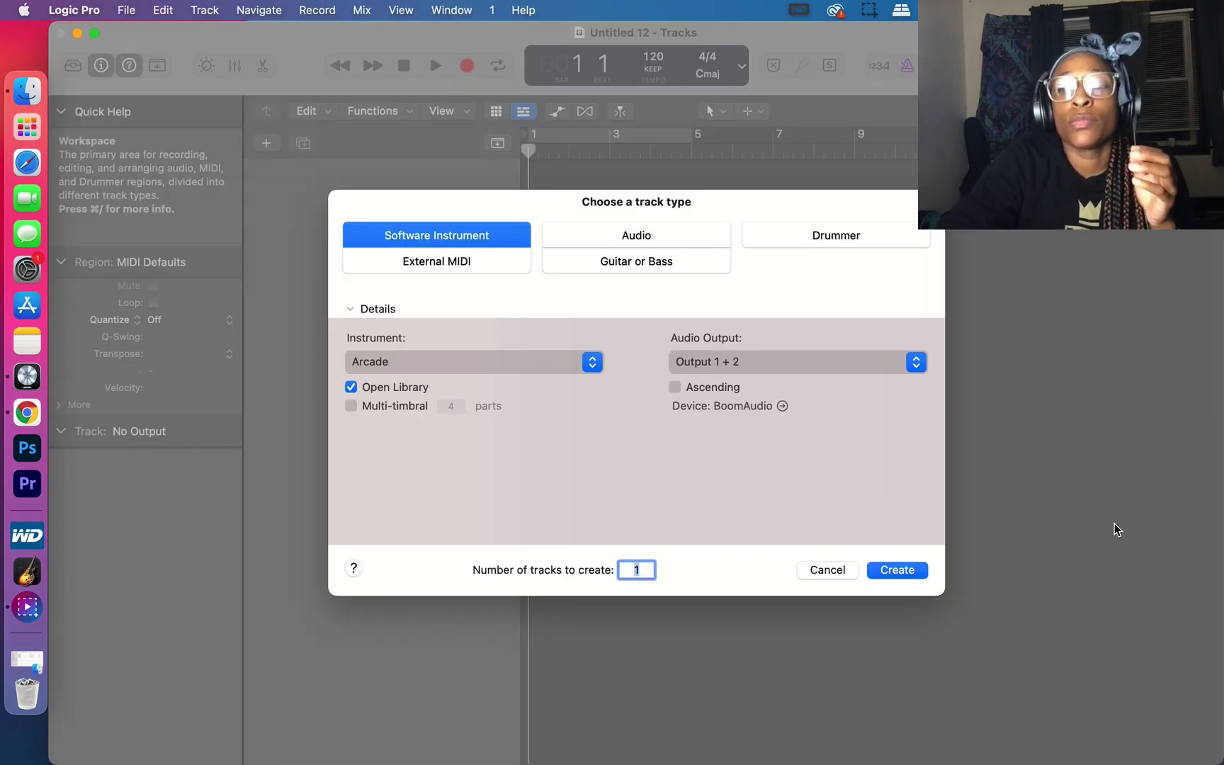
Create one software instrument track using Arcade, make the project window full screen, and open the Arcade plugin
{"action": "left_click", "coordinate": [922, 570]}
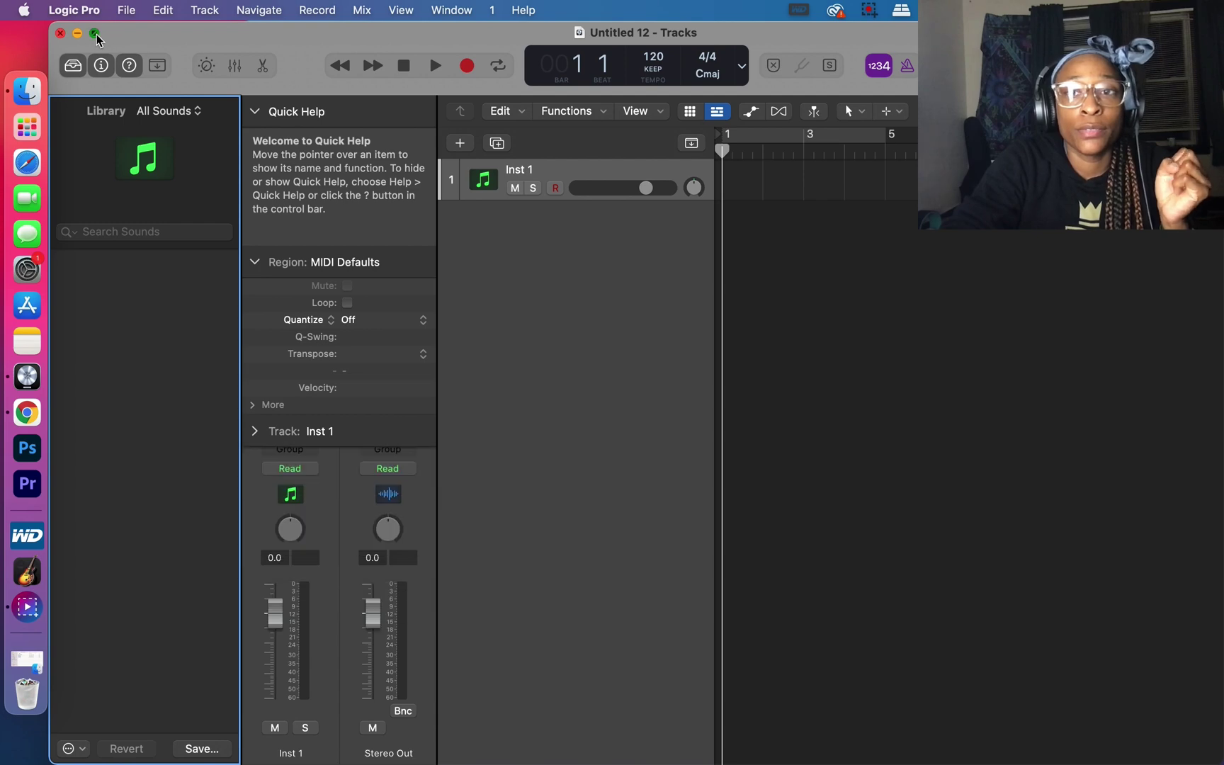
{"action": "left_click", "coordinate": [97, 39]}
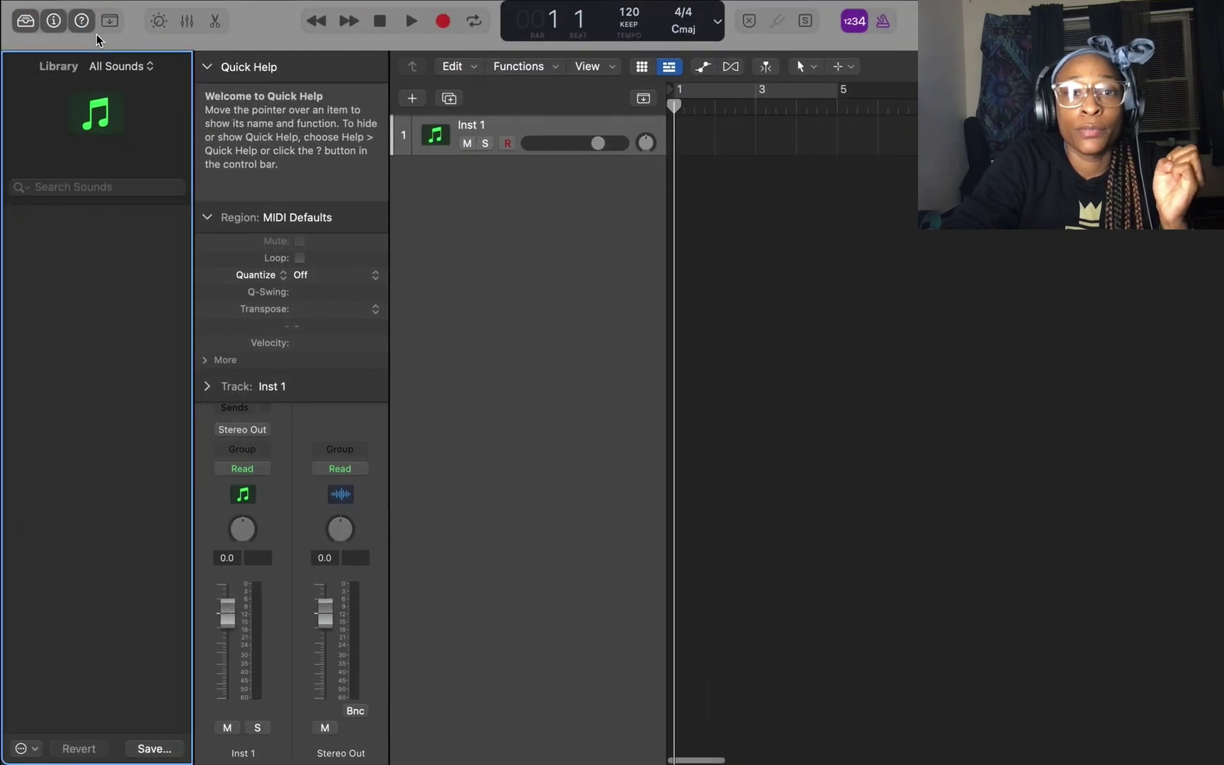
{"action": "left_click", "coordinate": [242, 362]}
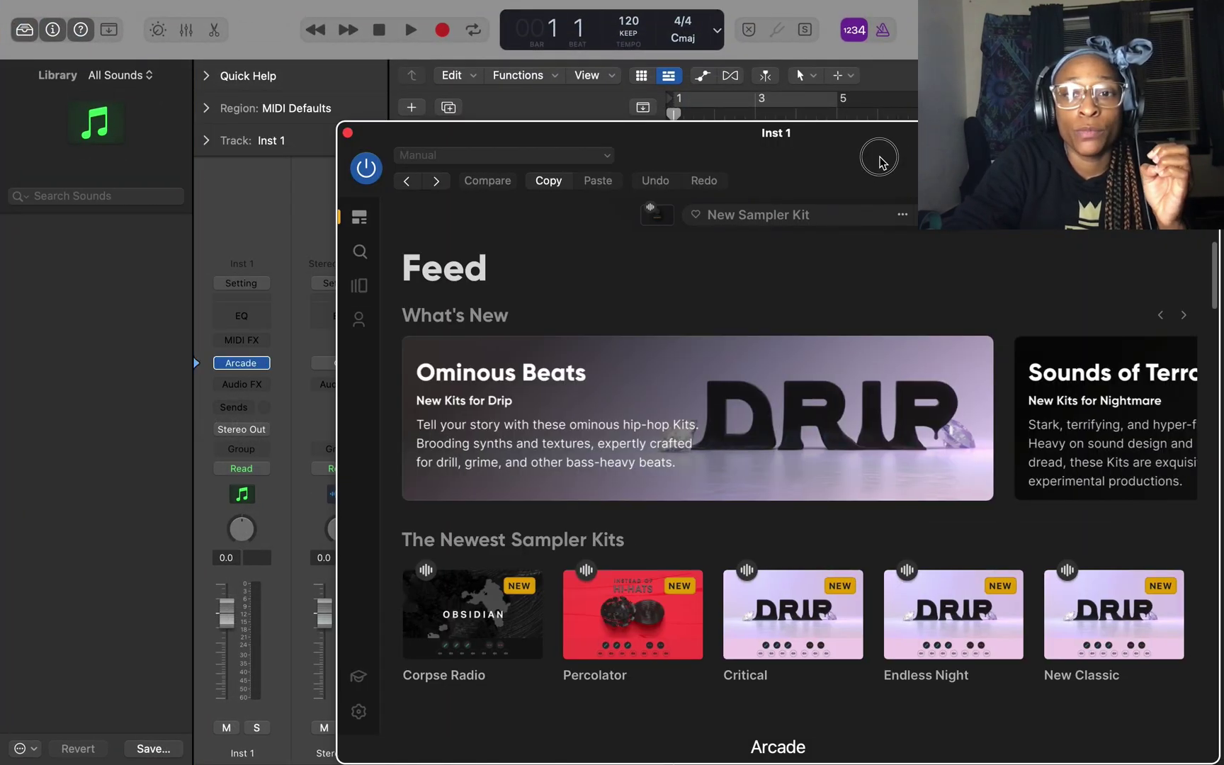
Reposition the Arcade plugin window and create a new Sampler Kit in it
{"action": "left_click_drag", "start_coordinate": [880, 162], "coordinate": [797, 98]}
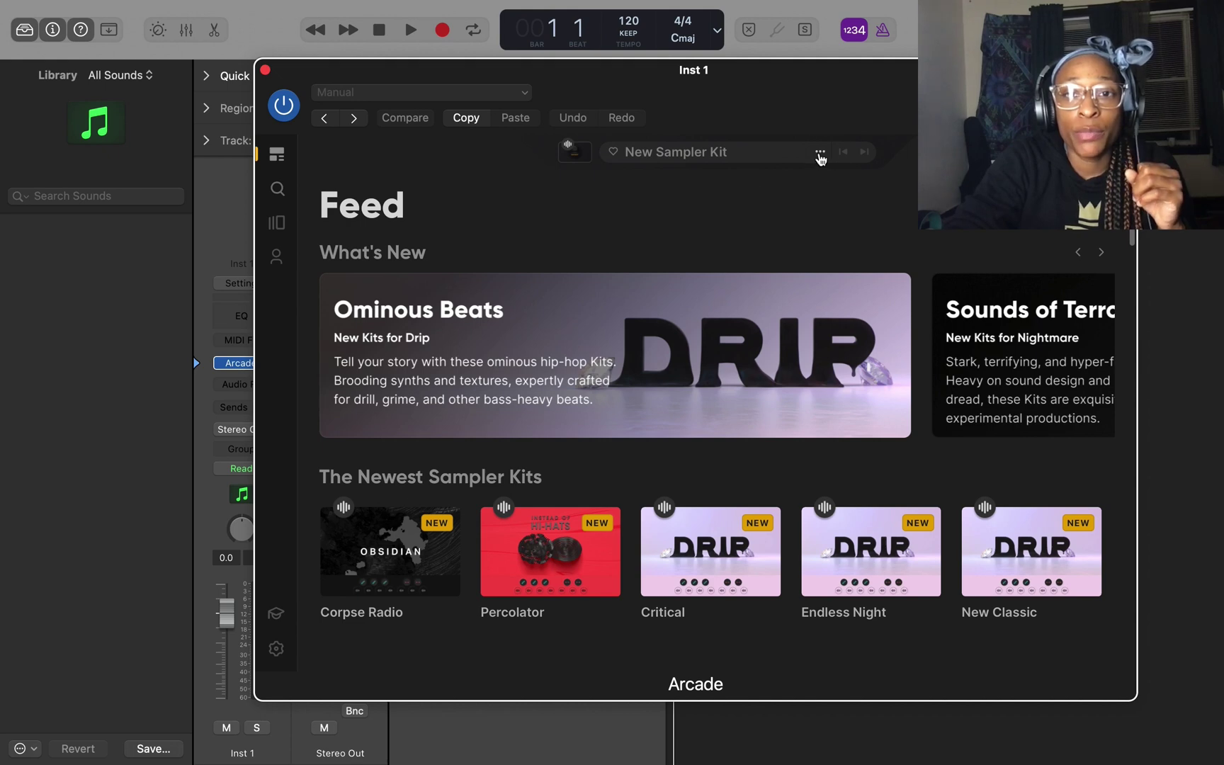
{"action": "left_click", "coordinate": [821, 156]}
{"action": "left_click", "coordinate": [864, 291]}
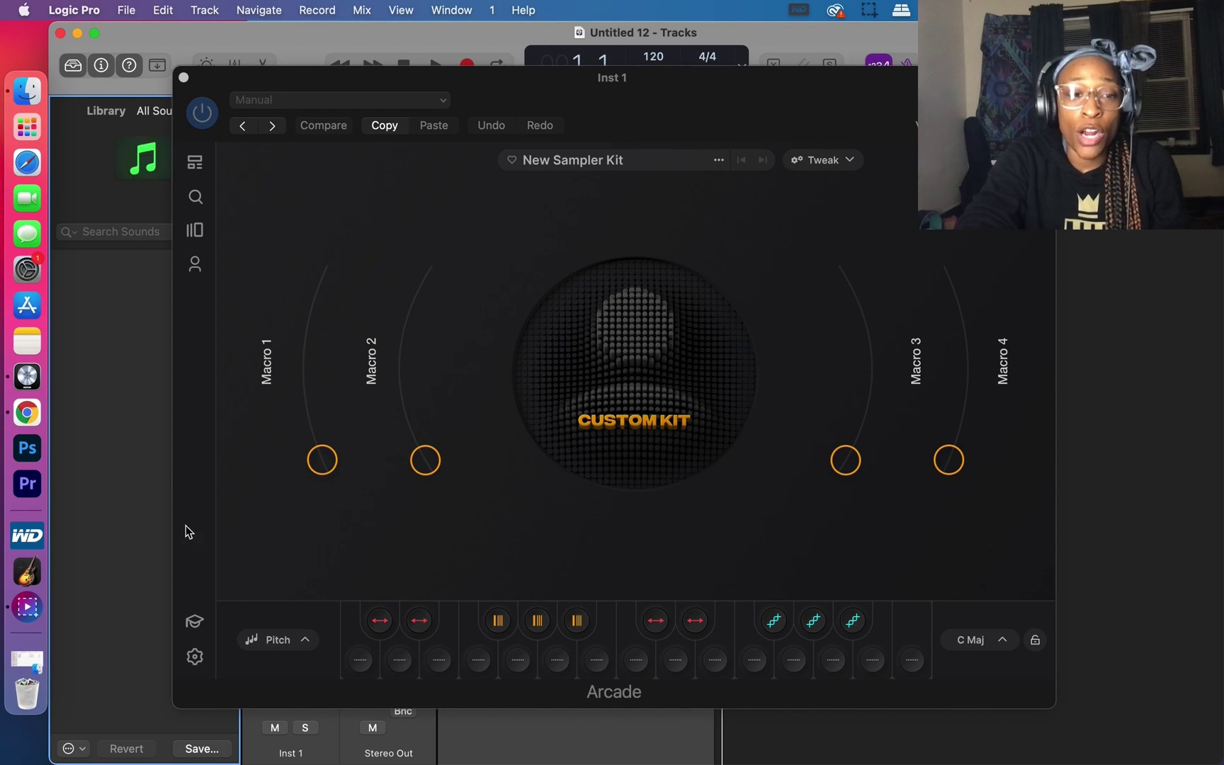
Bring up the Aquarius Earth library folder in Finder beside Arcade and expand Samples > Drums > Kick
{"action": "left_click", "coordinate": [29, 660]}
{"action": "left_click_drag", "start_coordinate": [246, 347], "coordinate": [411, 130]}
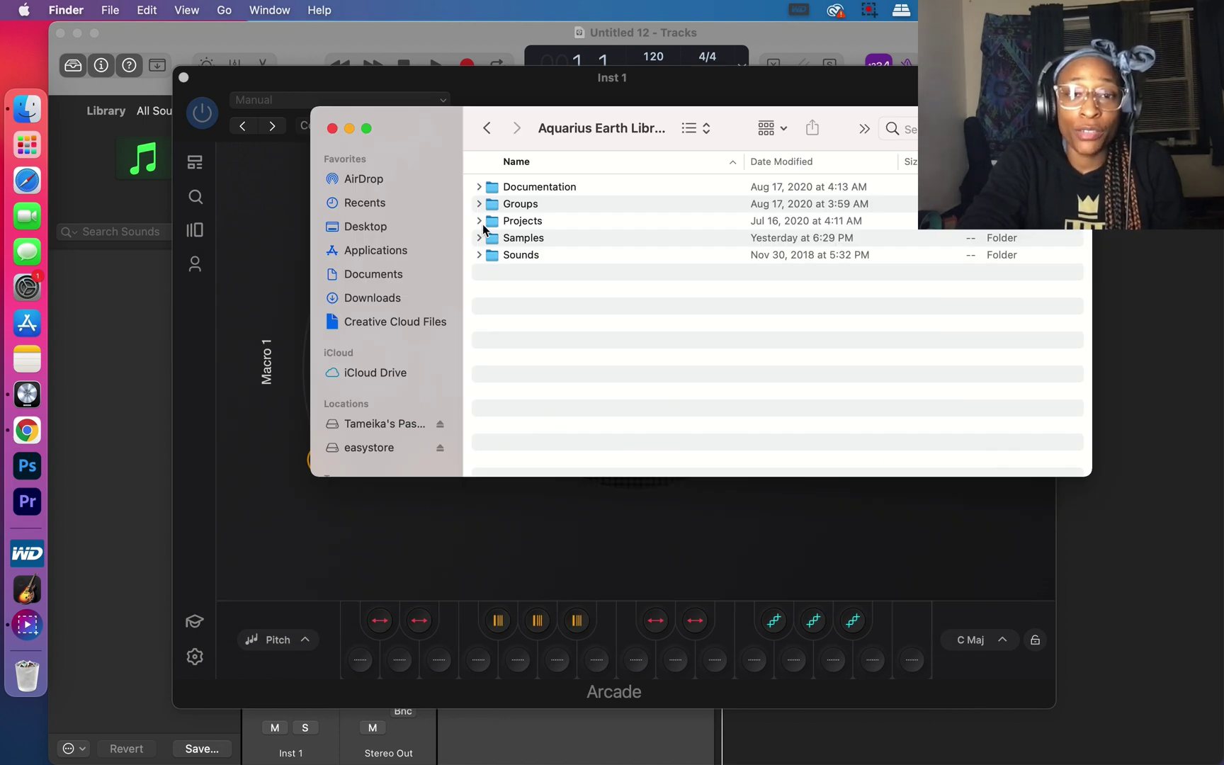
{"action": "left_click", "coordinate": [480, 238]}
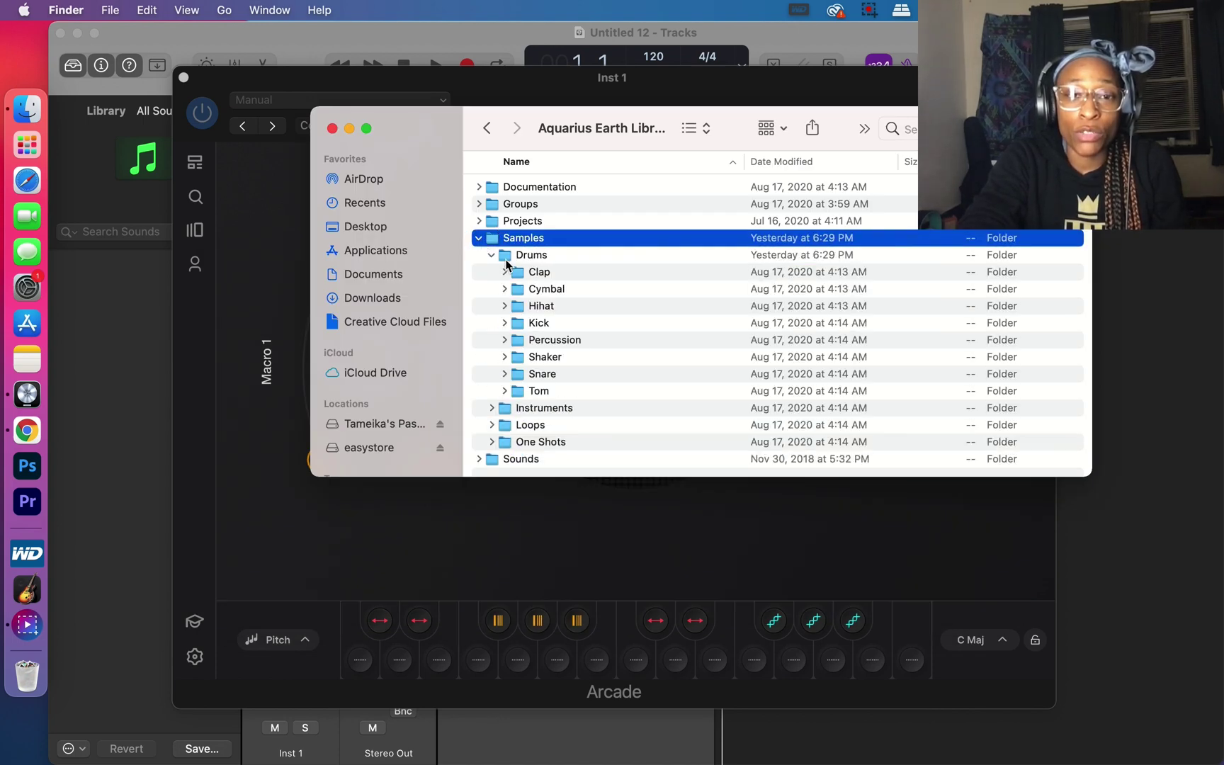
{"action": "left_click", "coordinate": [512, 328]}
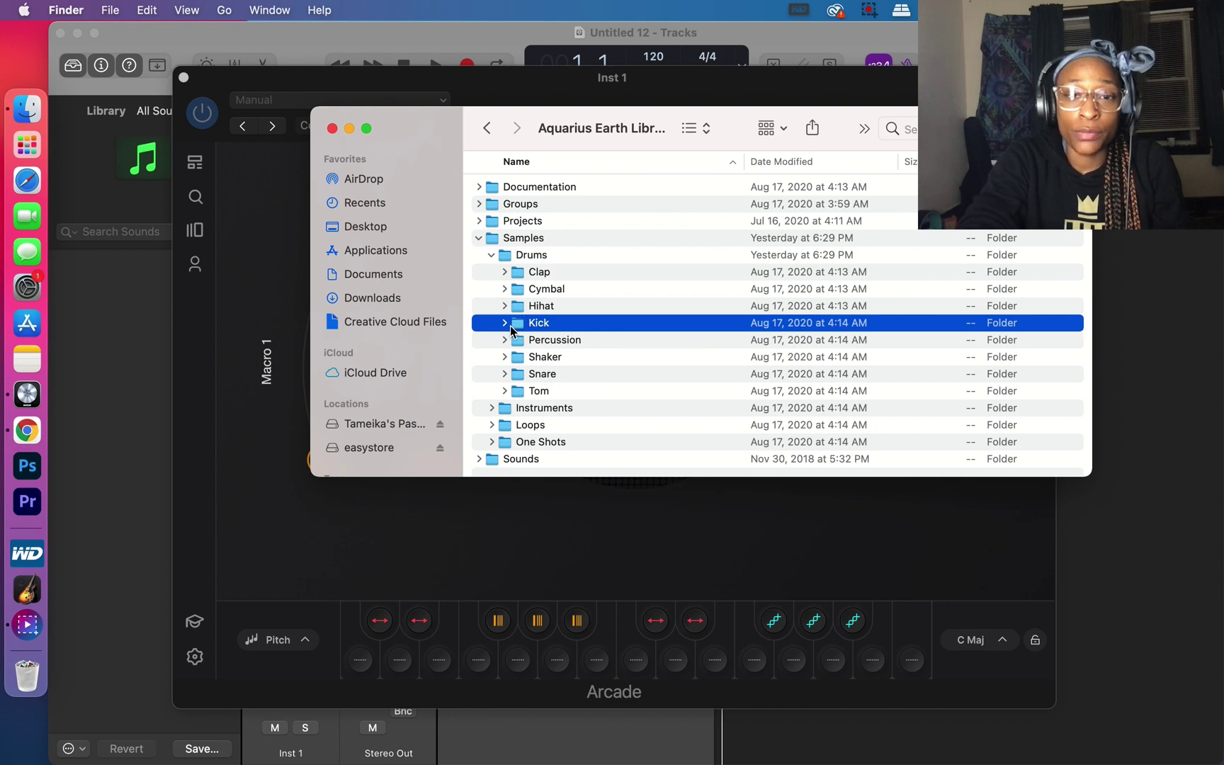
{"action": "left_click", "coordinate": [505, 323]}
{"action": "scroll", "coordinate": [509, 331], "scroll_direction": "down", "scroll_amount": 3}
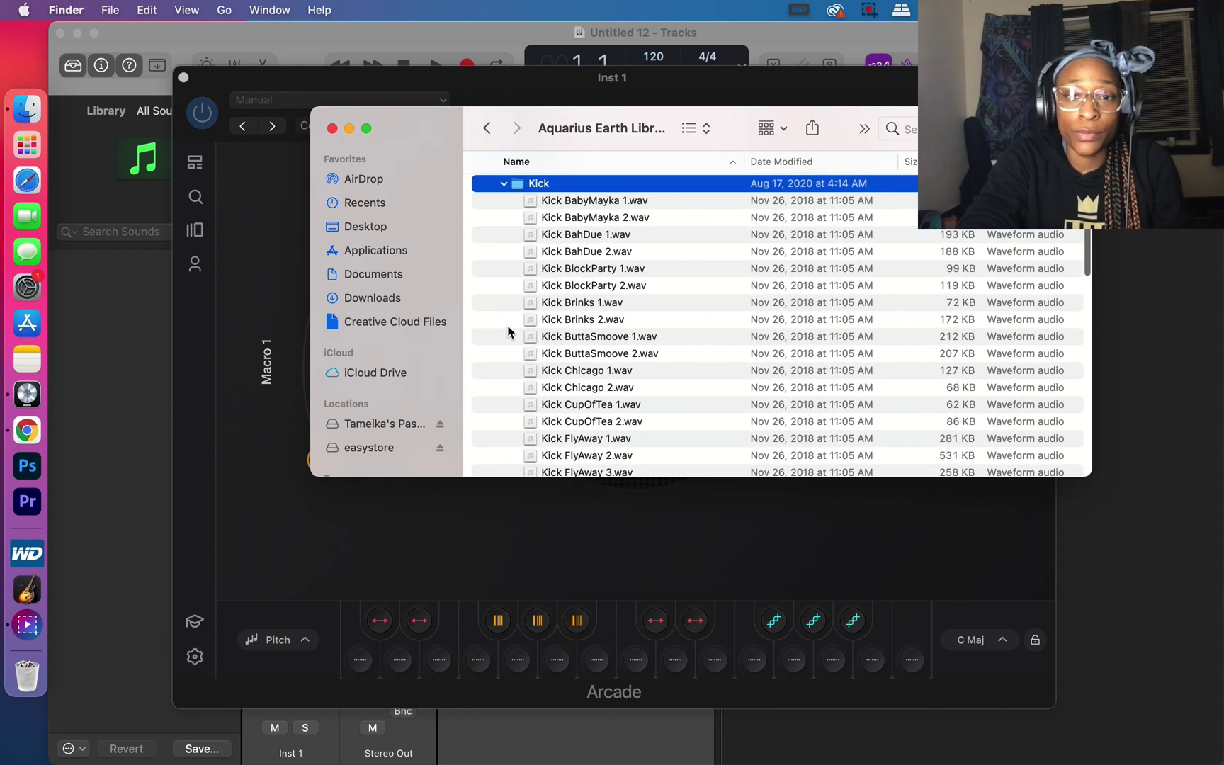
Audition the CupOfTea kick samples and load Kick CupOfTea 1.wav onto the kit's eighth white key
{"action": "scroll", "coordinate": [593, 358], "scroll_direction": "up", "scroll_amount": 1}
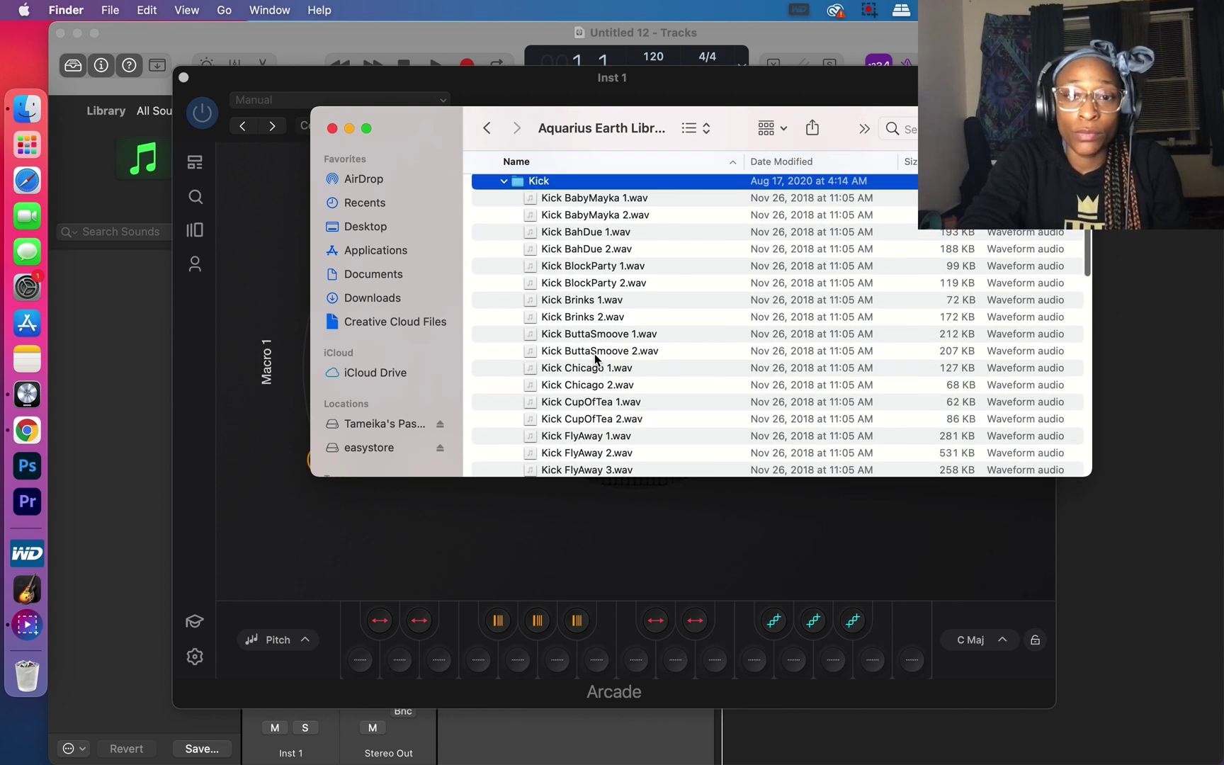
{"action": "scroll", "coordinate": [594, 358], "scroll_direction": "down", "scroll_amount": 4}
{"action": "left_click", "coordinate": [574, 352]}
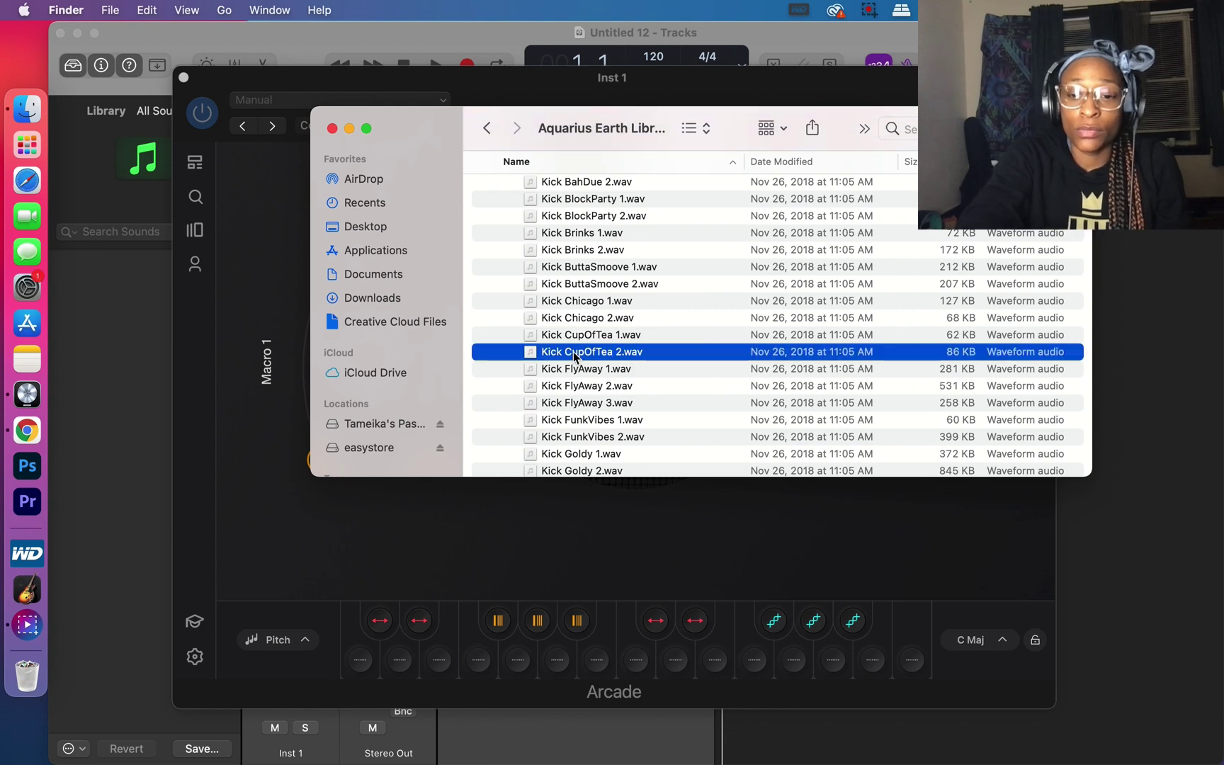
{"action": "key", "text": "space"}
{"action": "key", "text": "Up"}
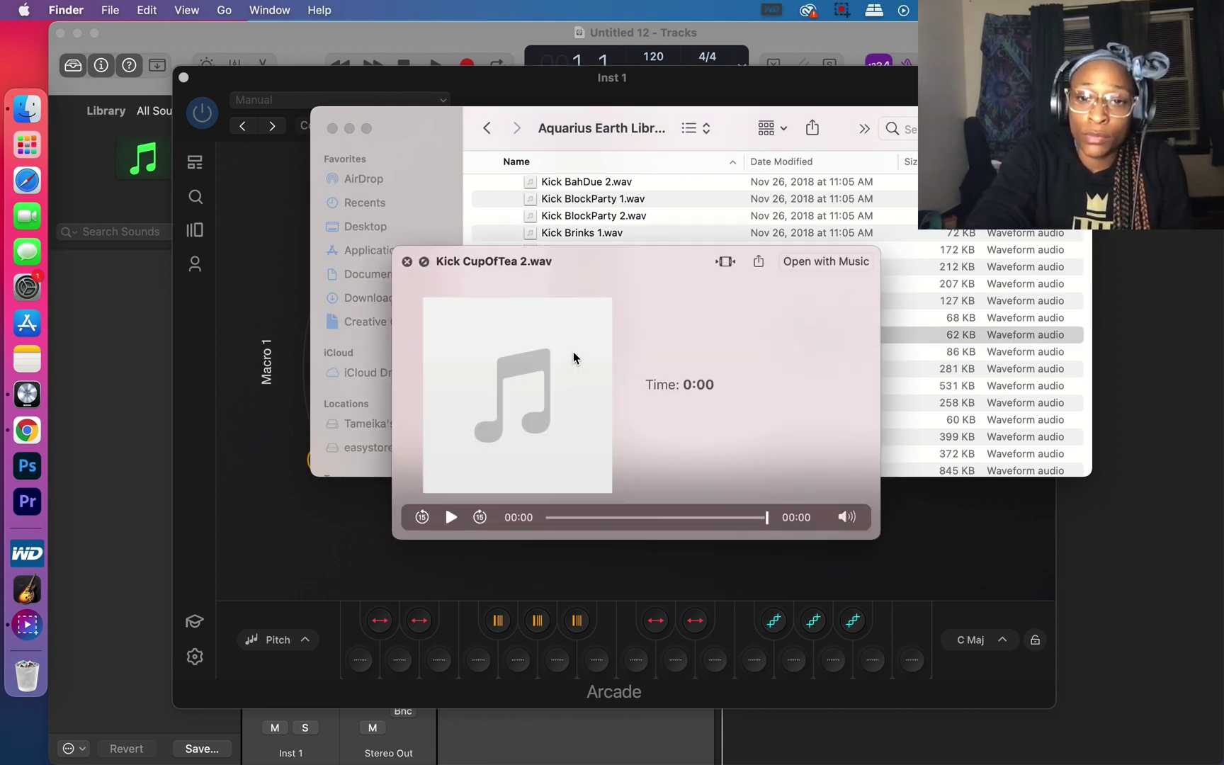
{"action": "key", "text": "Down"}
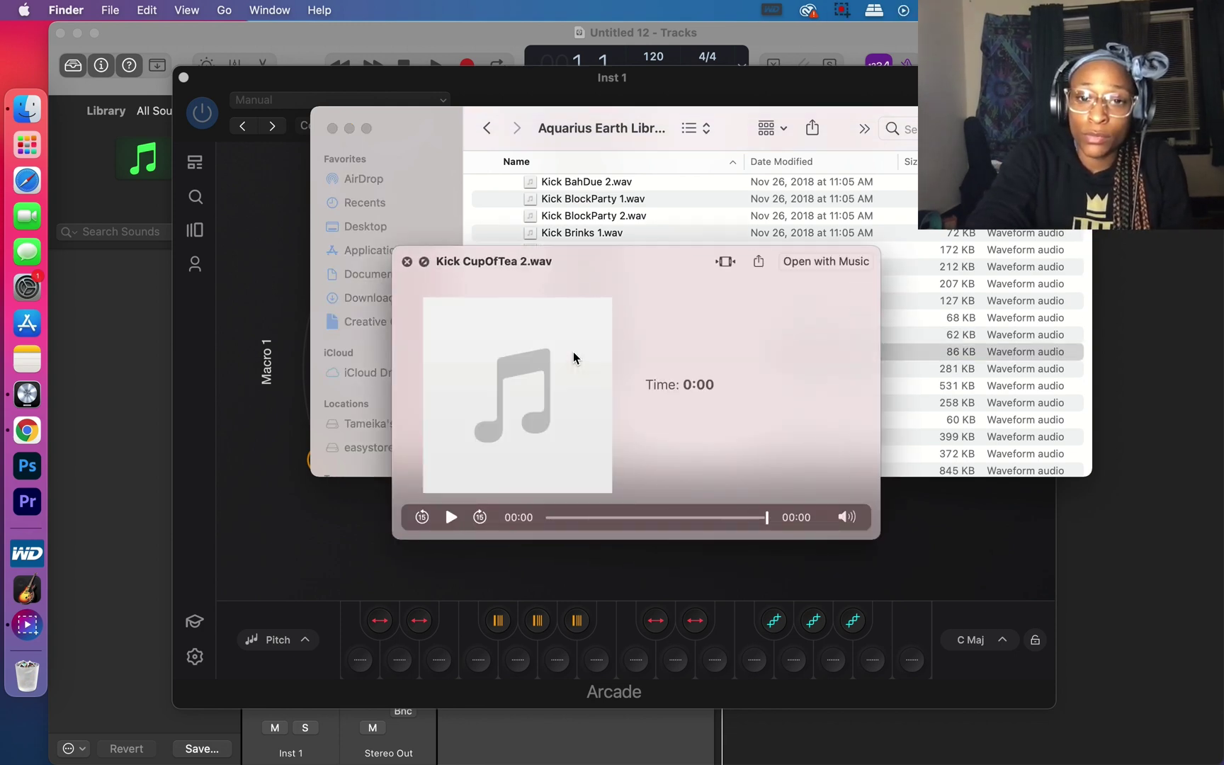
{"action": "key", "text": "Down"}
{"action": "key", "text": "Up"}
{"action": "key", "text": "Up"}
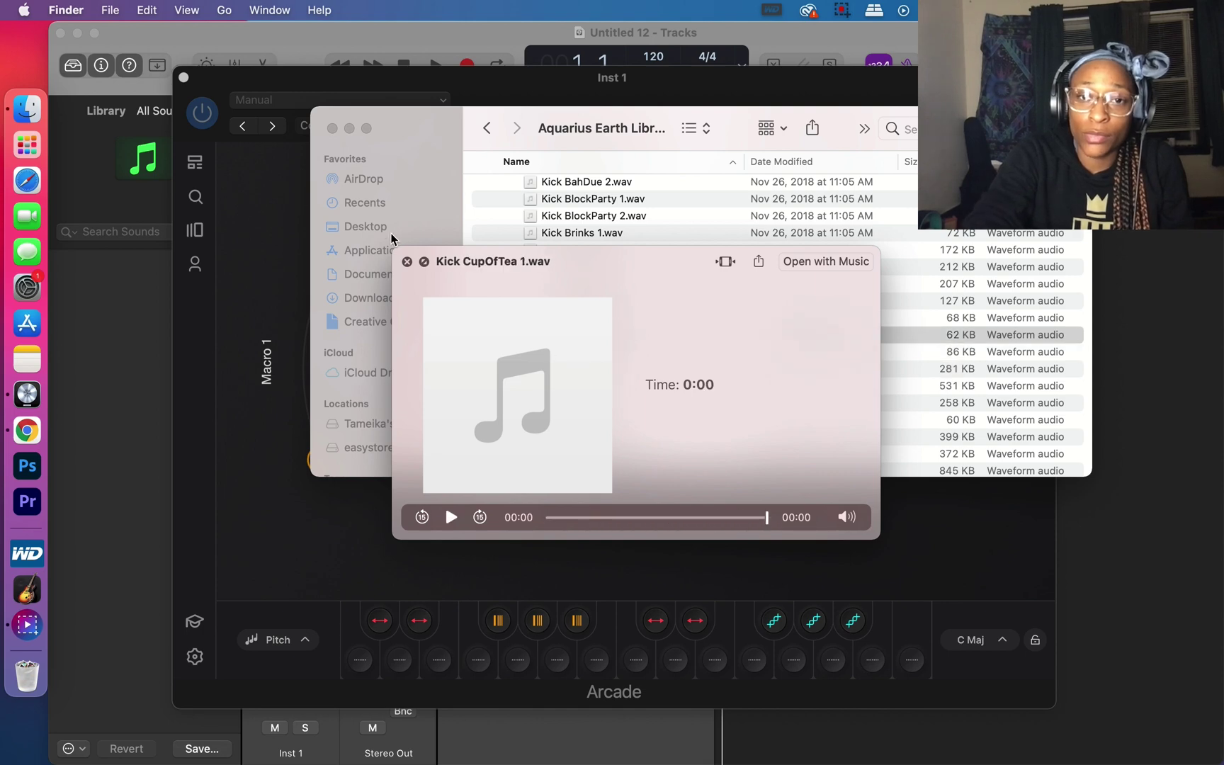
{"action": "left_click", "coordinate": [407, 261]}
{"action": "left_click_drag", "start_coordinate": [572, 329], "coordinate": [637, 649]}
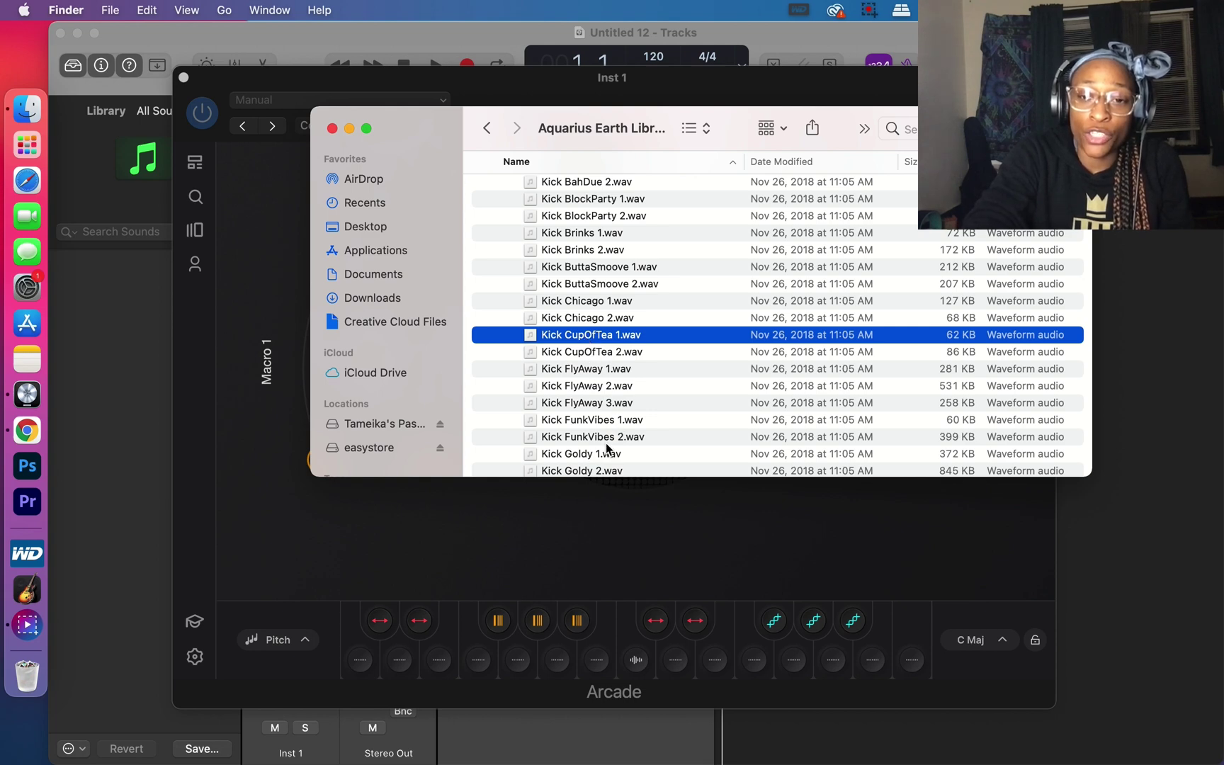
Preview Snare Chicago.wav from the Snare folder and load it onto the kit's ninth white key
{"action": "scroll", "coordinate": [598, 403], "scroll_direction": "up", "scroll_amount": 5}
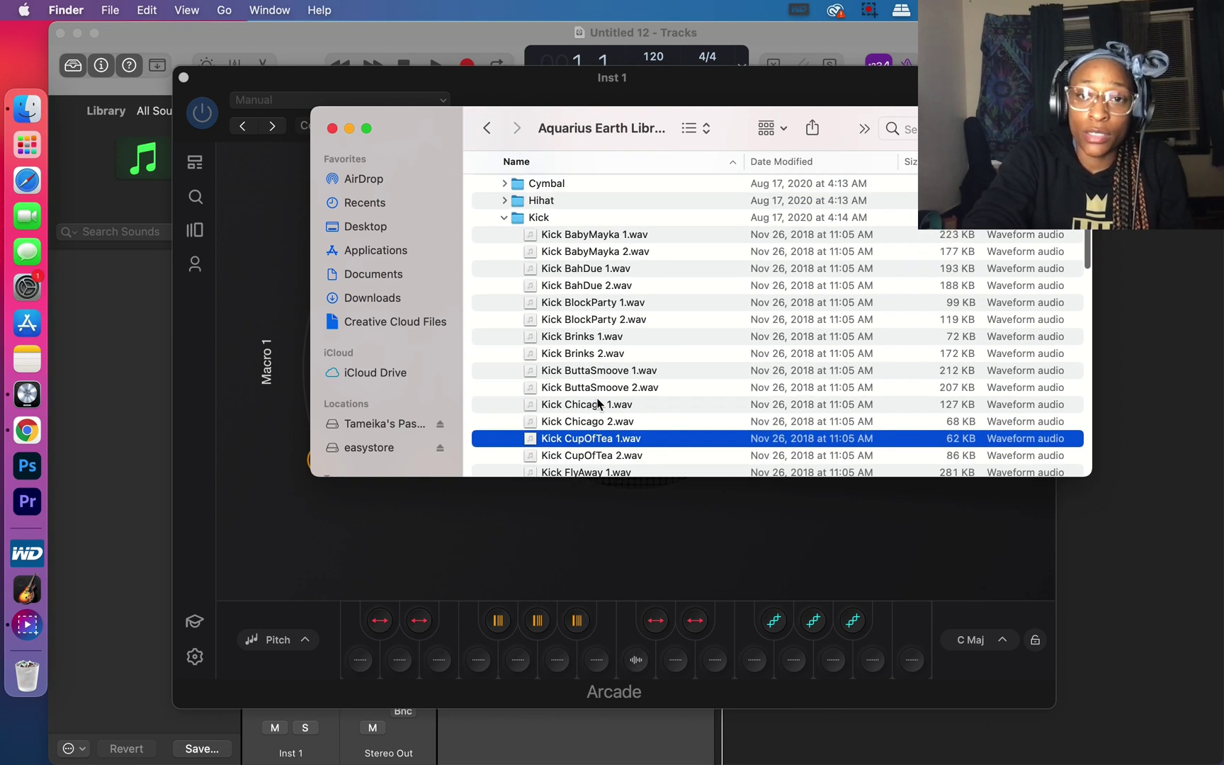
{"action": "left_click", "coordinate": [505, 284]}
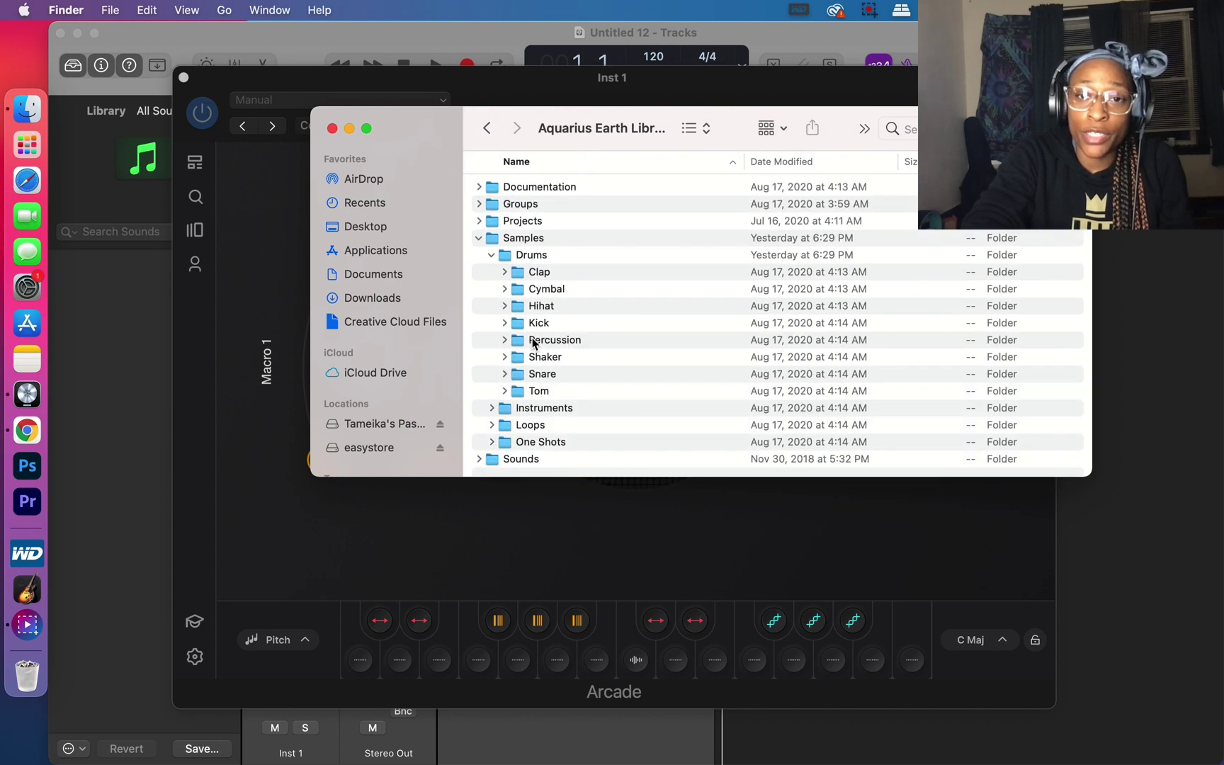
{"action": "left_click", "coordinate": [506, 375]}
{"action": "left_click", "coordinate": [587, 368]}
{"action": "key", "text": "space"}
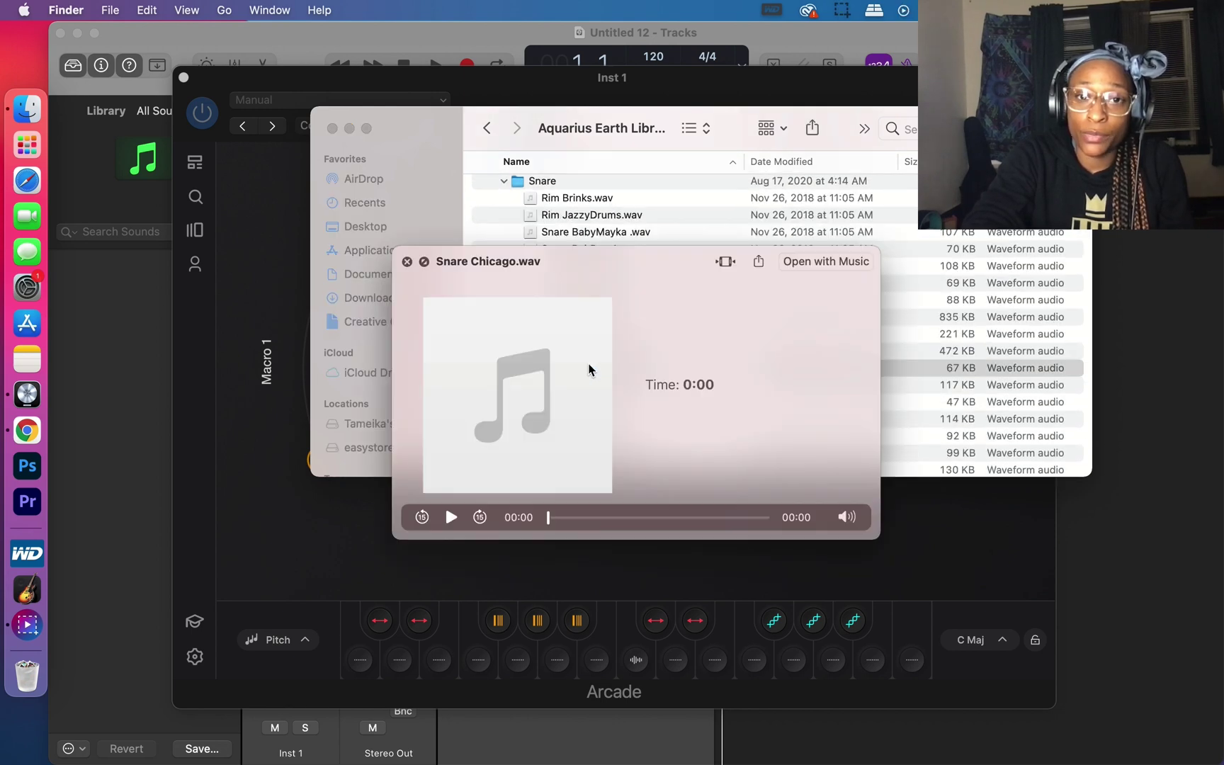
{"action": "left_click", "coordinate": [404, 263]}
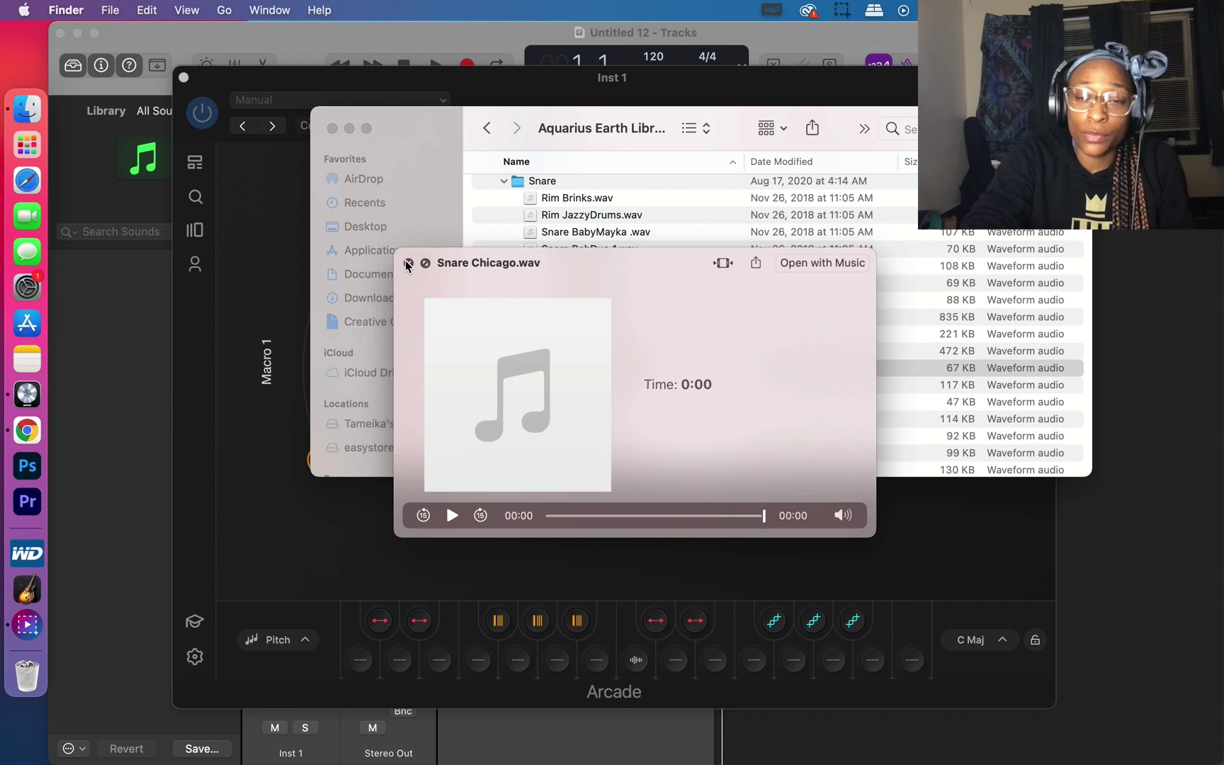
{"action": "left_click_drag", "start_coordinate": [566, 367], "coordinate": [670, 659]}
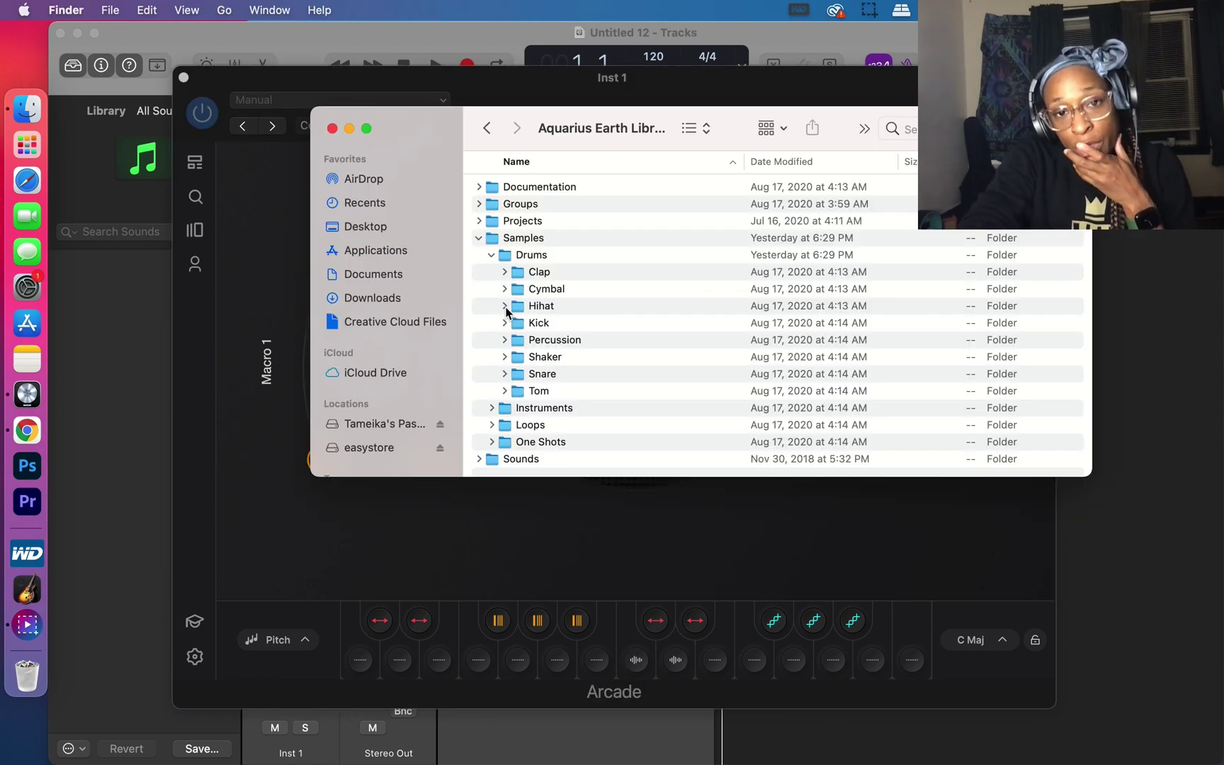
Preview ClosedHH Chicago.wav from the Hihat folder and load it onto the kit's tenth white key
{"action": "left_click", "coordinate": [505, 307]}
{"action": "scroll", "coordinate": [596, 318], "scroll_direction": "down", "scroll_amount": 2}
{"action": "left_click", "coordinate": [514, 363]}
{"action": "key", "text": "space"}
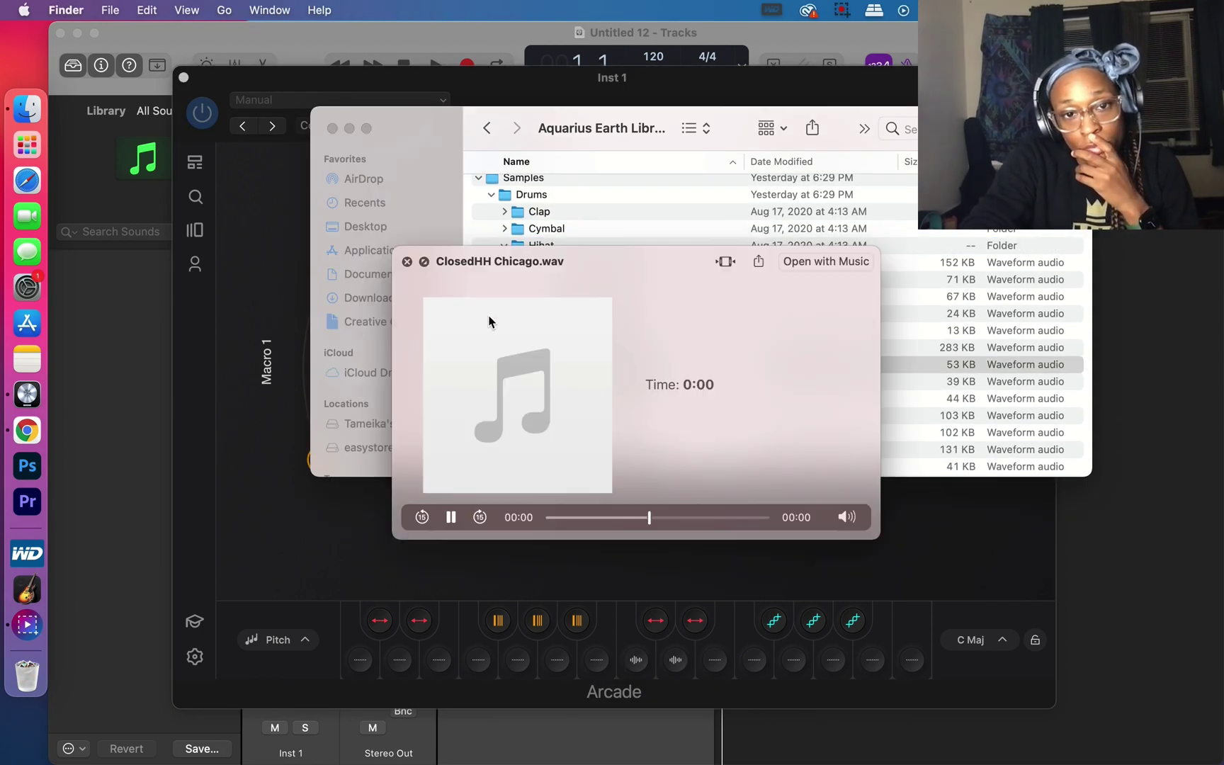
{"action": "left_click", "coordinate": [407, 261]}
{"action": "left_click", "coordinate": [611, 356]}
{"action": "left_click_drag", "start_coordinate": [611, 365], "coordinate": [716, 659]}
Find OpenHH JazzyDrums.wav among the hi-hat samples and load it onto the kit's eleventh white key
{"action": "scroll", "coordinate": [582, 394], "scroll_direction": "down", "scroll_amount": 5}
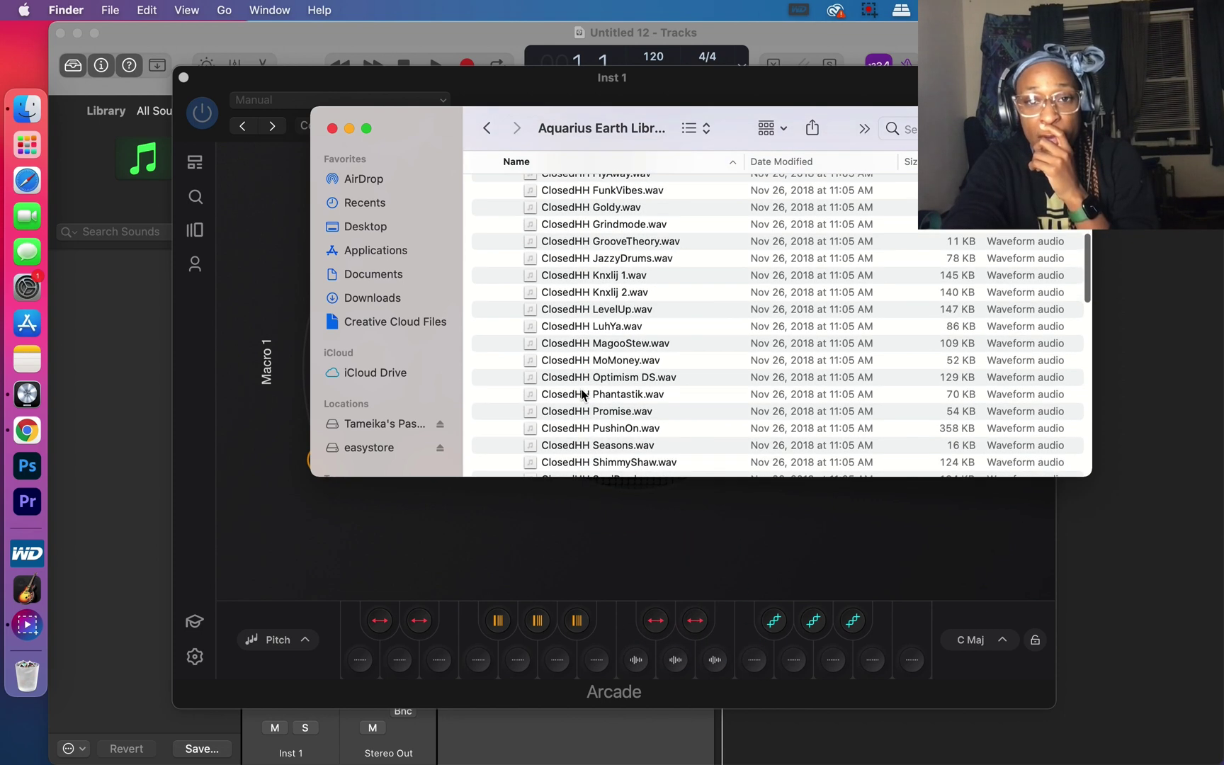
{"action": "scroll", "coordinate": [583, 395], "scroll_direction": "down", "scroll_amount": 3}
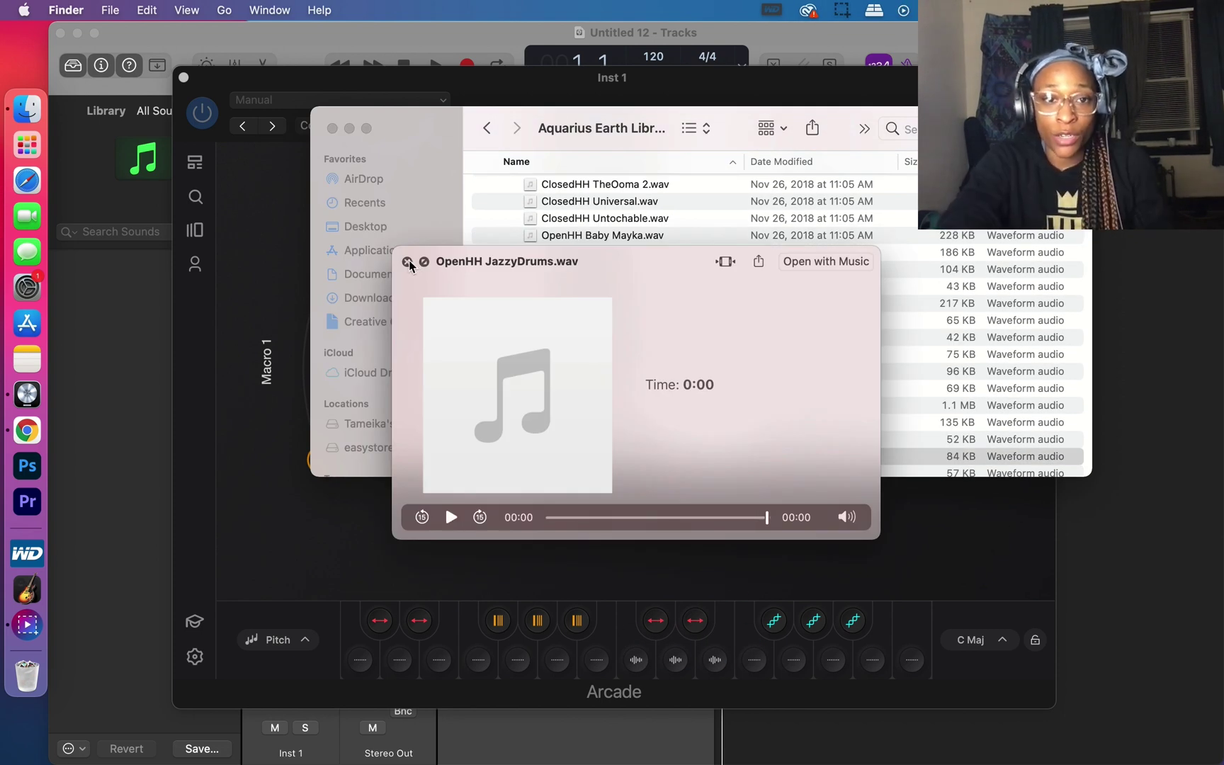
{"action": "left_click", "coordinate": [408, 263]}
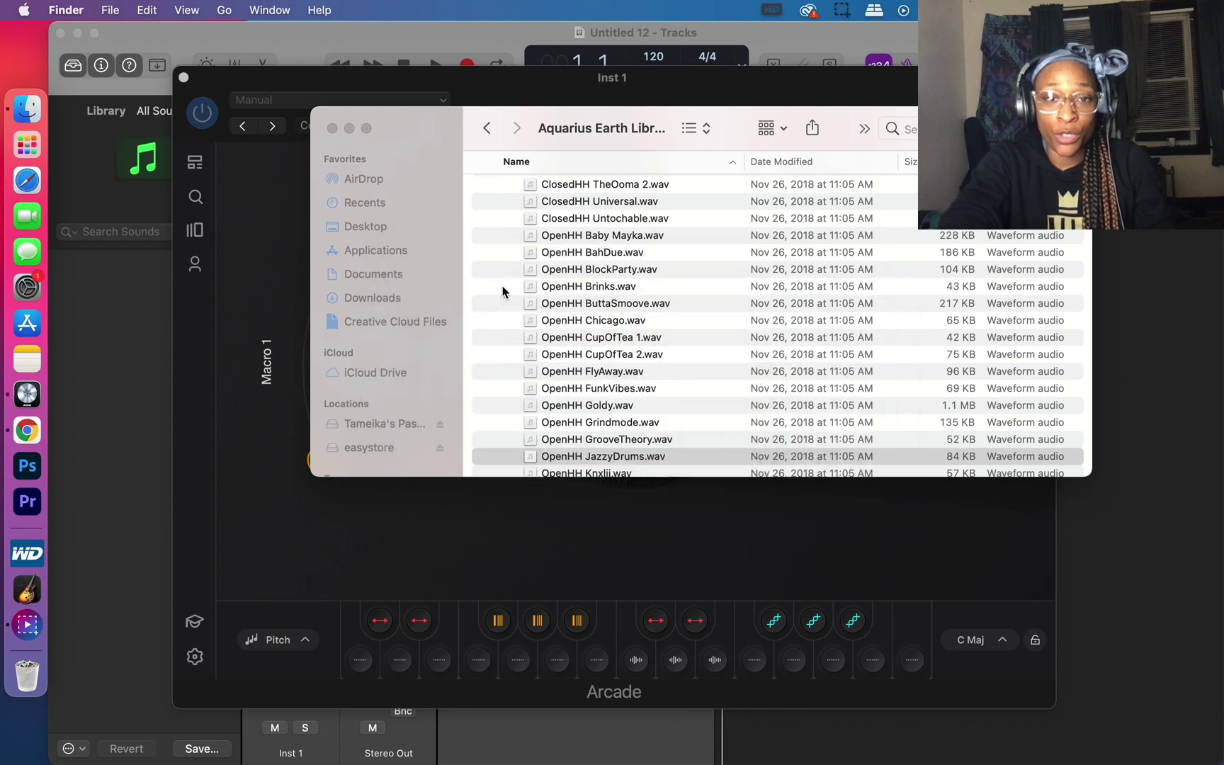
{"action": "left_click", "coordinate": [590, 457]}
{"action": "left_click_drag", "start_coordinate": [589, 462], "coordinate": [755, 670]}
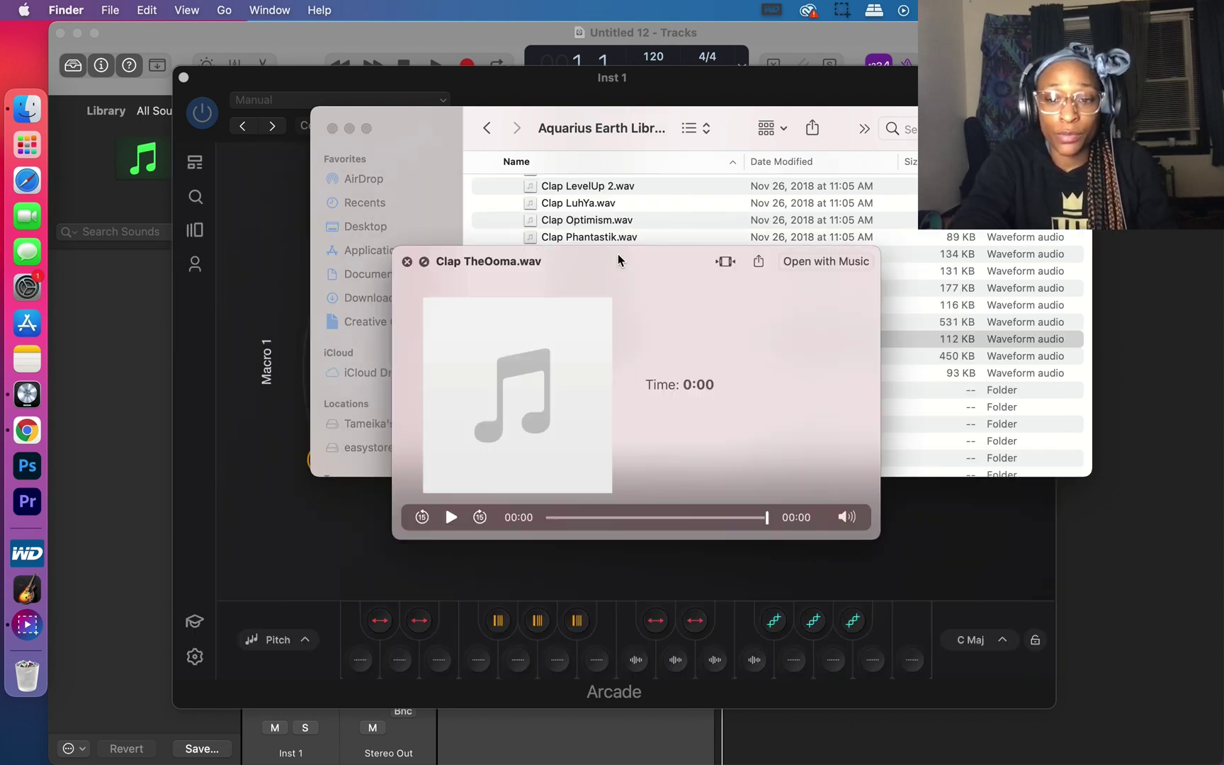
Load the clap sample listed just above Clap TheOoma.wav onto the twelfth white key and Shaker BahDue 2.wav onto the seventh
{"action": "key", "text": "Up"}
{"action": "left_click", "coordinate": [408, 261]}
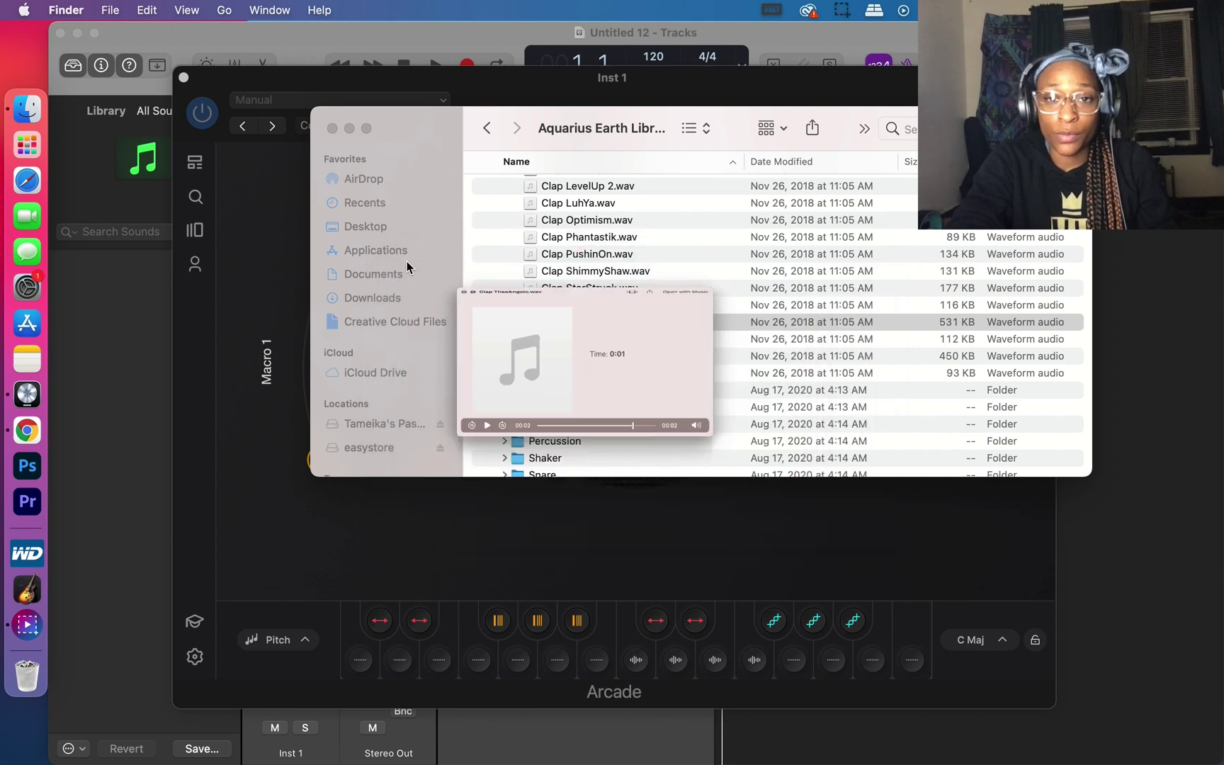
{"action": "left_click_drag", "start_coordinate": [606, 327], "coordinate": [794, 653]}
{"action": "left_click_drag", "start_coordinate": [793, 653], "coordinate": [793, 653]}
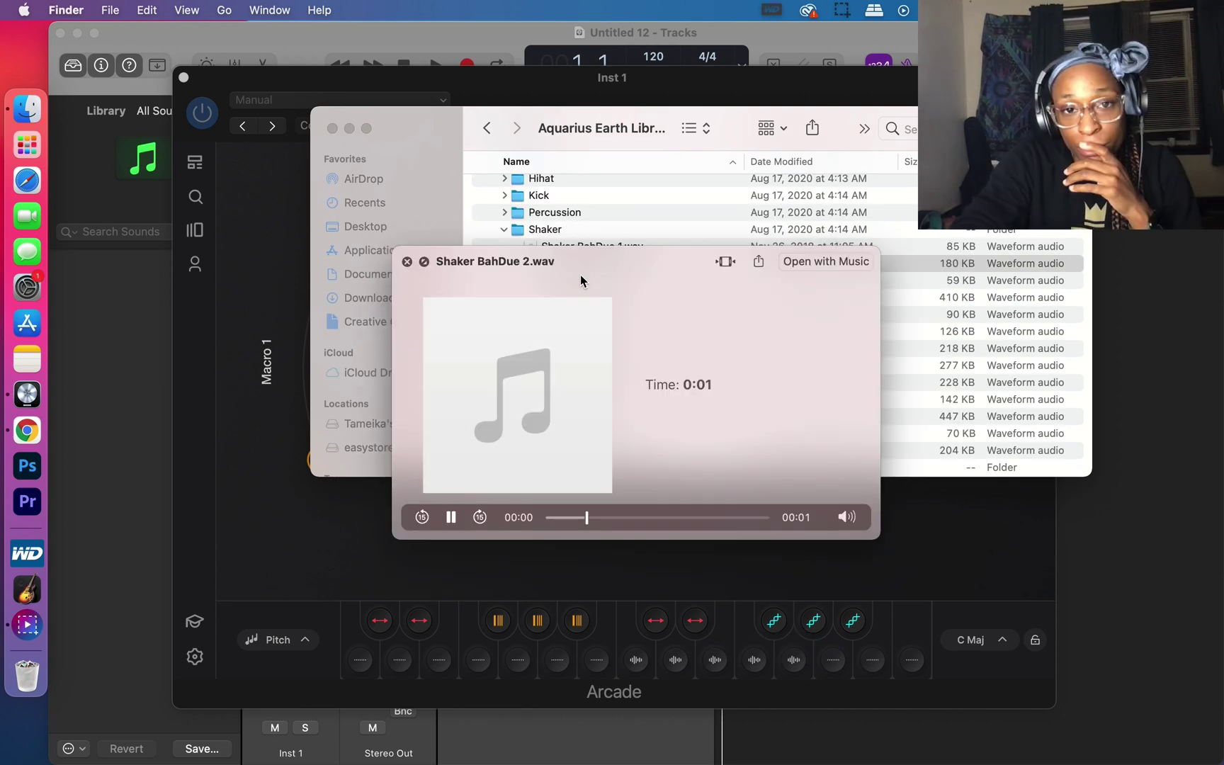
{"action": "left_click", "coordinate": [405, 261]}
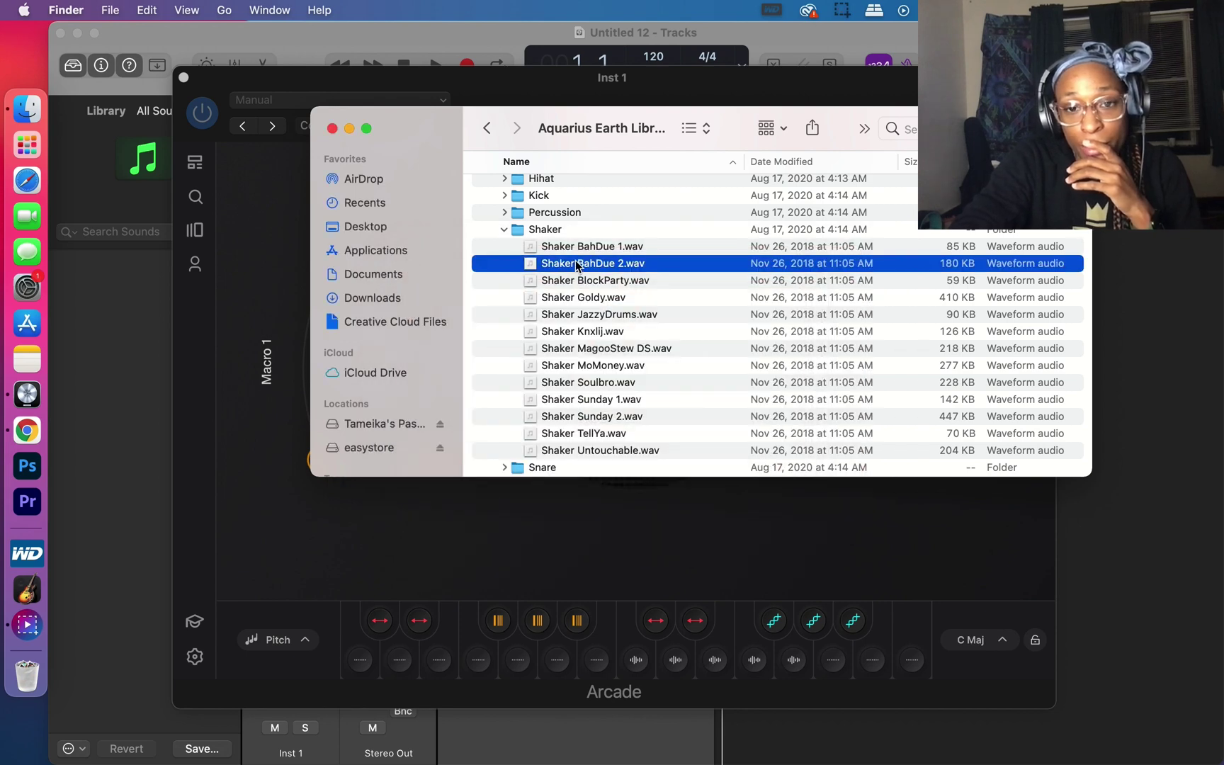
{"action": "key", "text": "Left"}
Load Perc ButtaSmoove DS 1.wav onto the kit's sixth white key and Ride Sunday.wav onto the thirteenth
{"action": "left_click", "coordinate": [513, 340]}
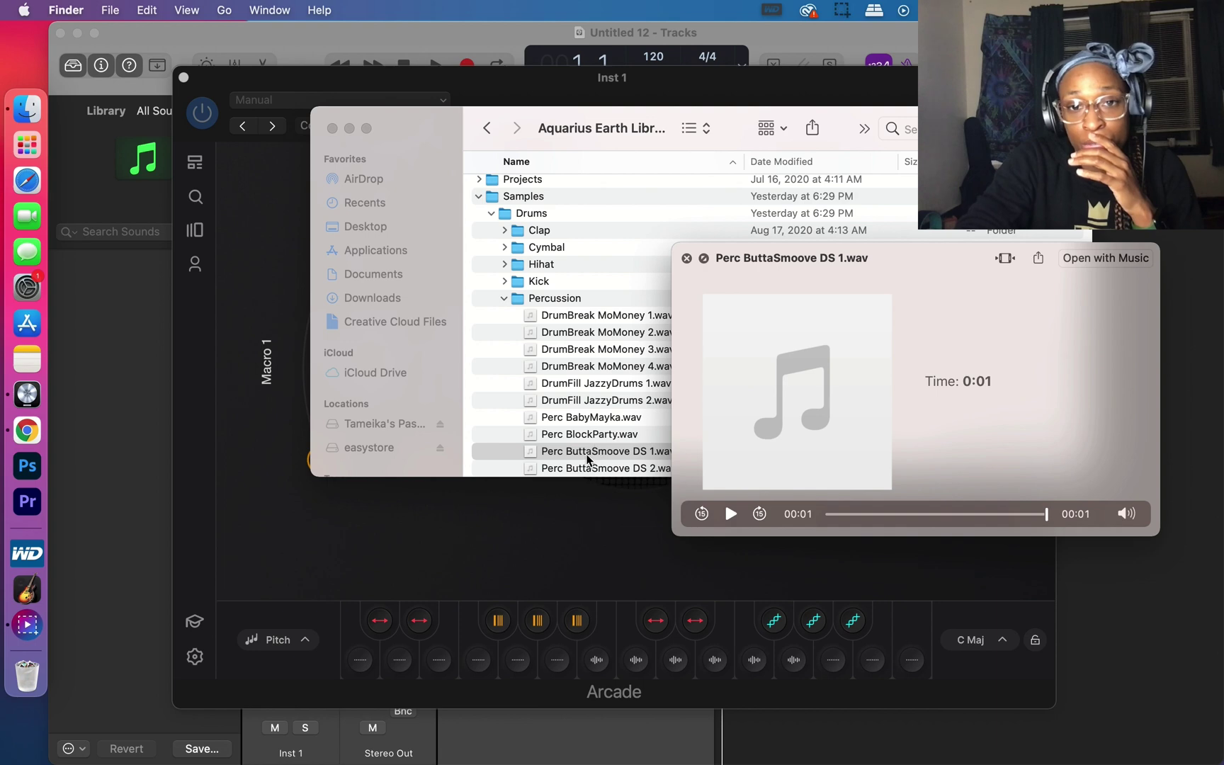
{"action": "left_click_drag", "start_coordinate": [586, 459], "coordinate": [556, 660]}
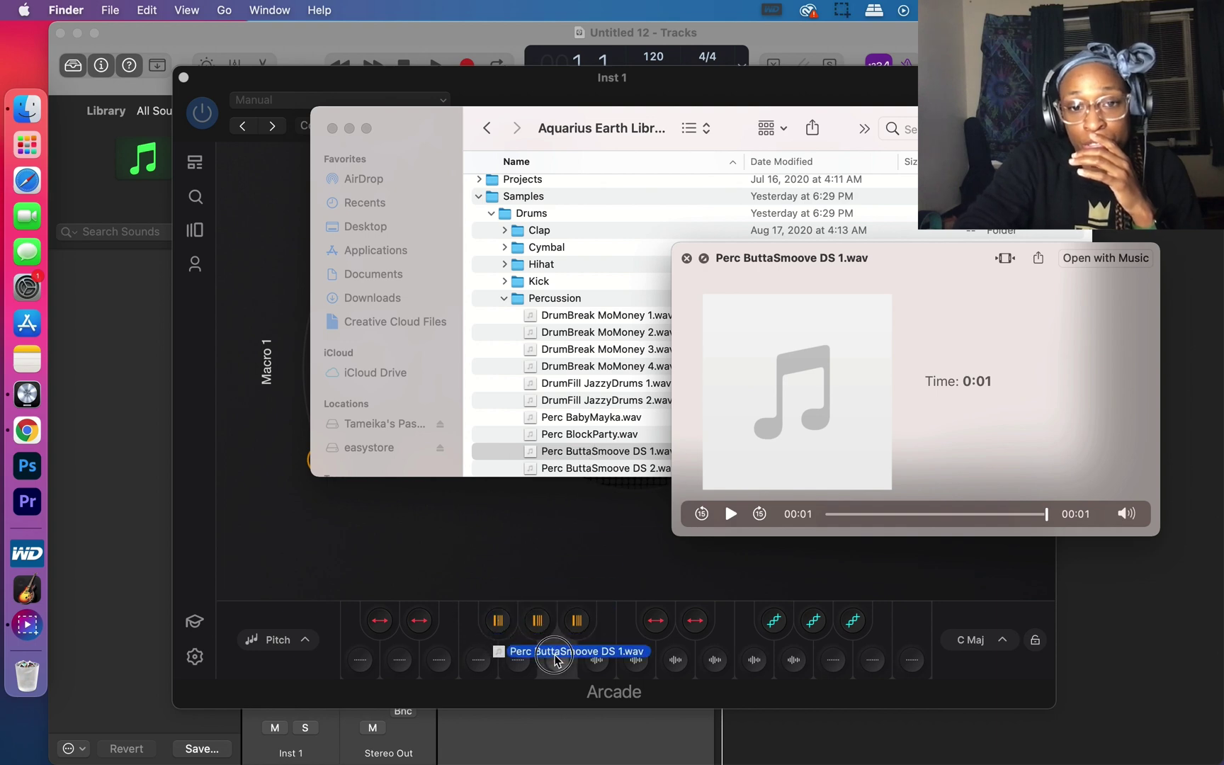
{"action": "left_click_drag", "start_coordinate": [557, 660], "coordinate": [556, 660]}
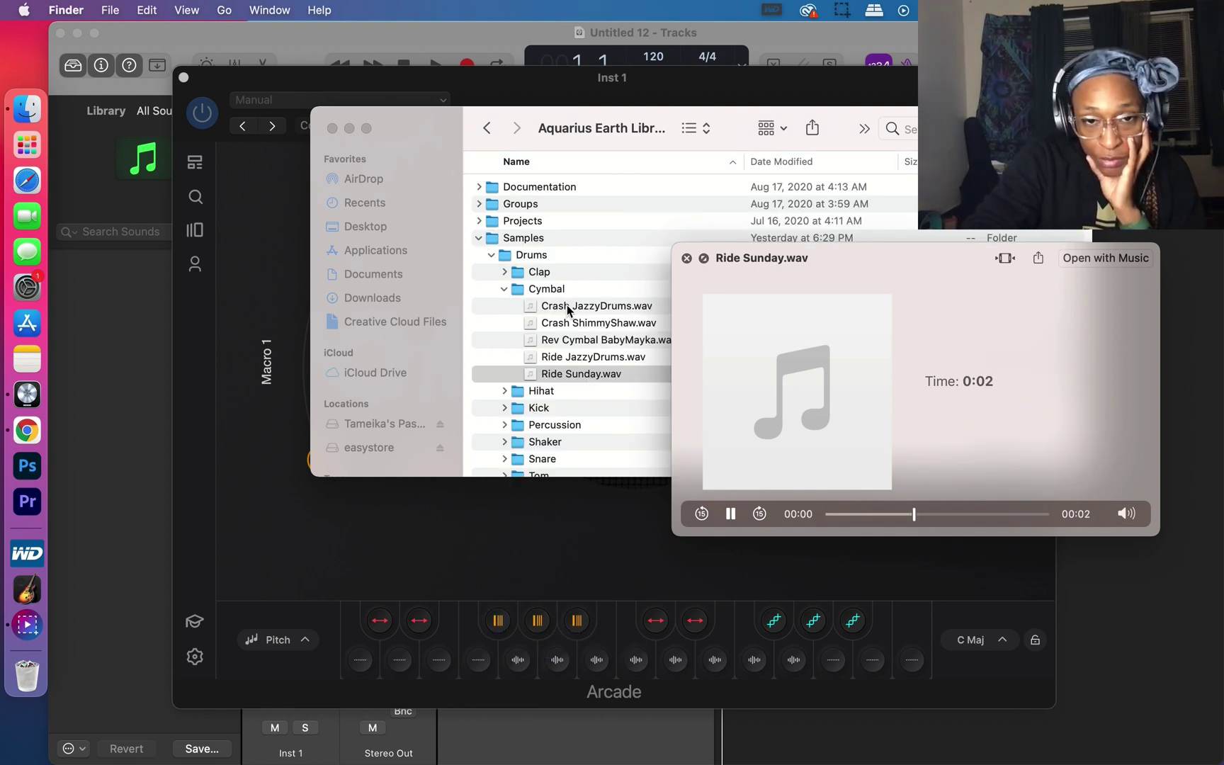
{"action": "left_click", "coordinate": [575, 372]}
{"action": "left_click_drag", "start_coordinate": [585, 388], "coordinate": [824, 656]}
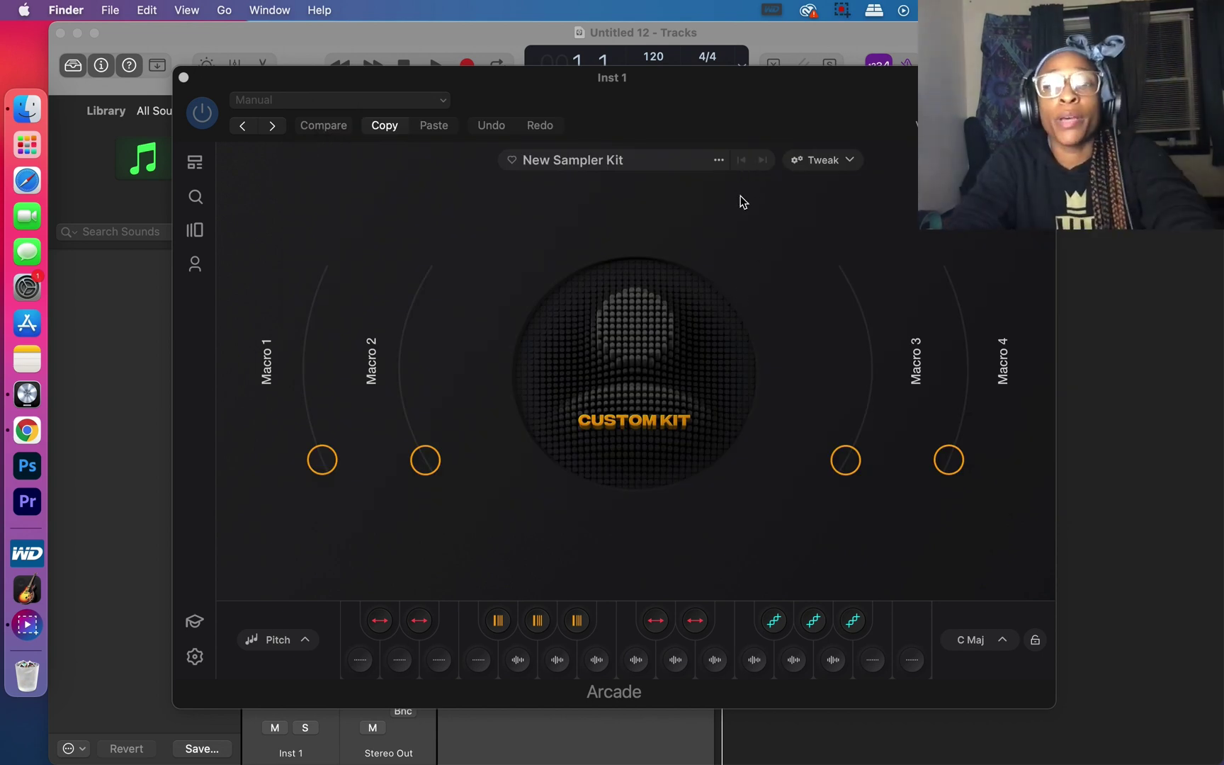
Save the sampler kit as Cup of Chicago with the description "Neo Soul drum kit"
{"action": "left_click", "coordinate": [719, 162]}
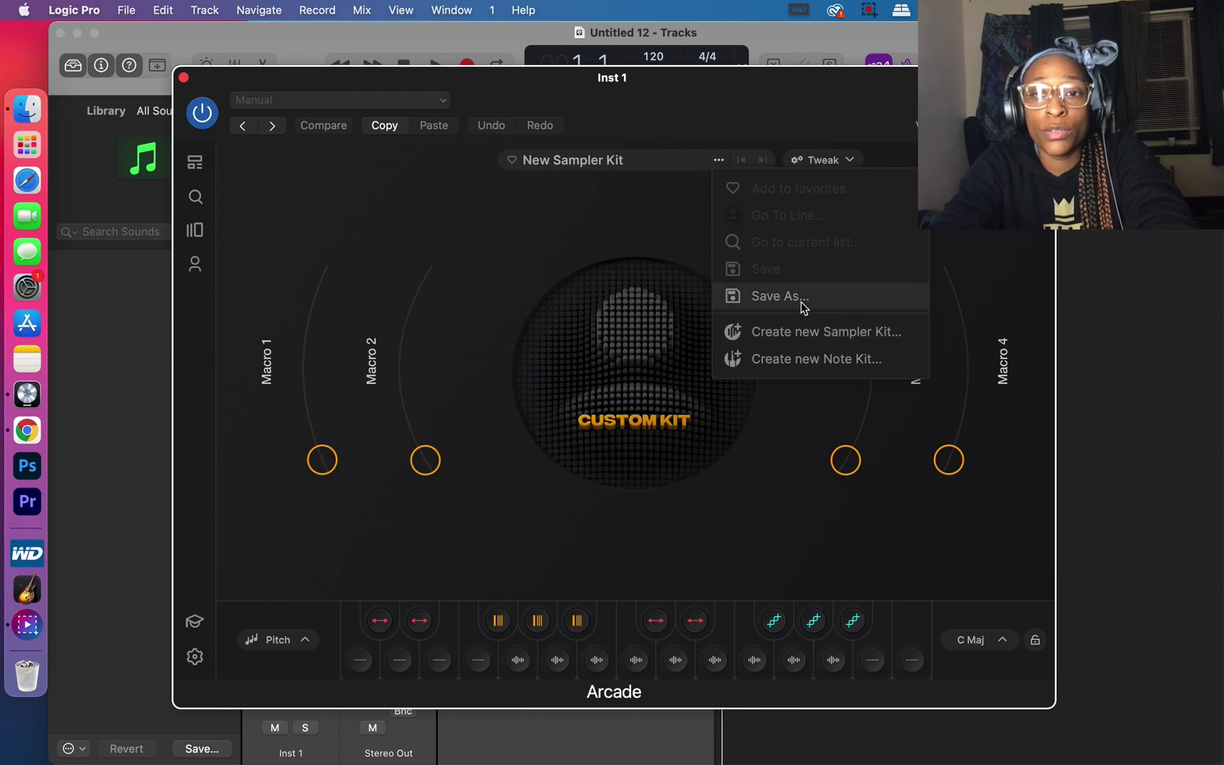
{"action": "left_click", "coordinate": [779, 296]}
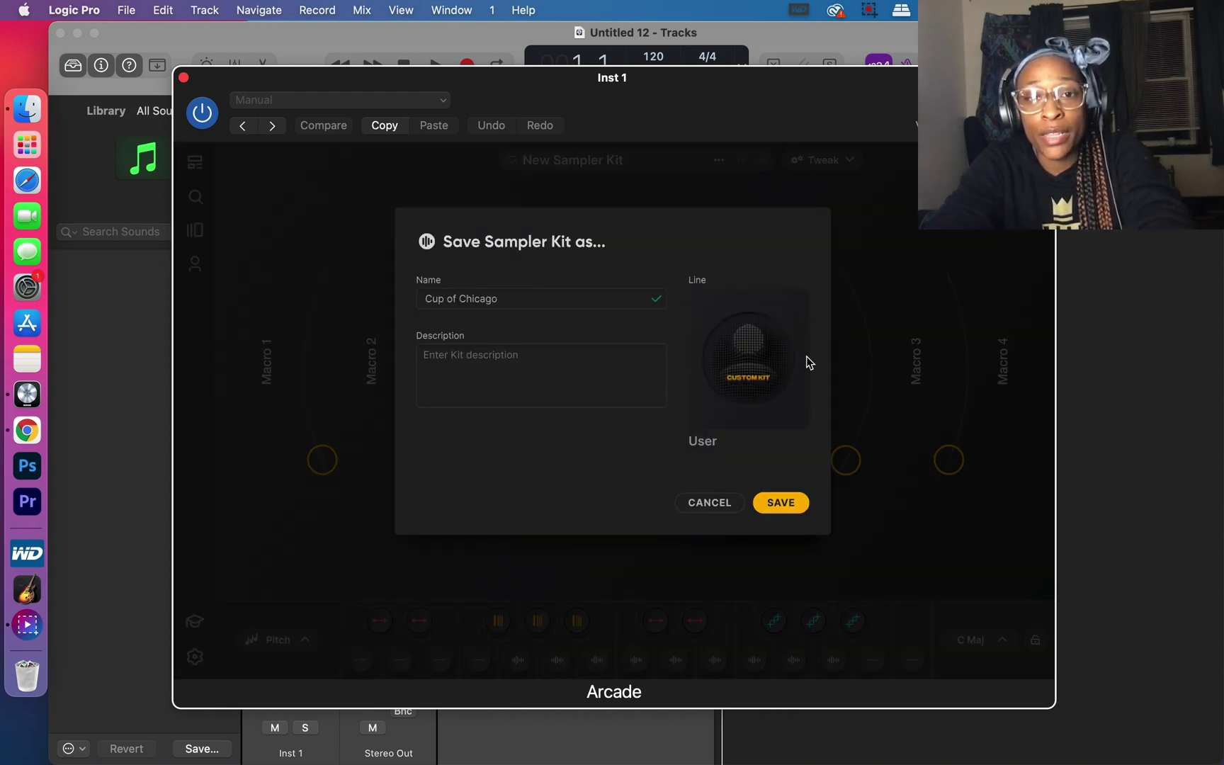
{"action": "left_click", "coordinate": [640, 379]}
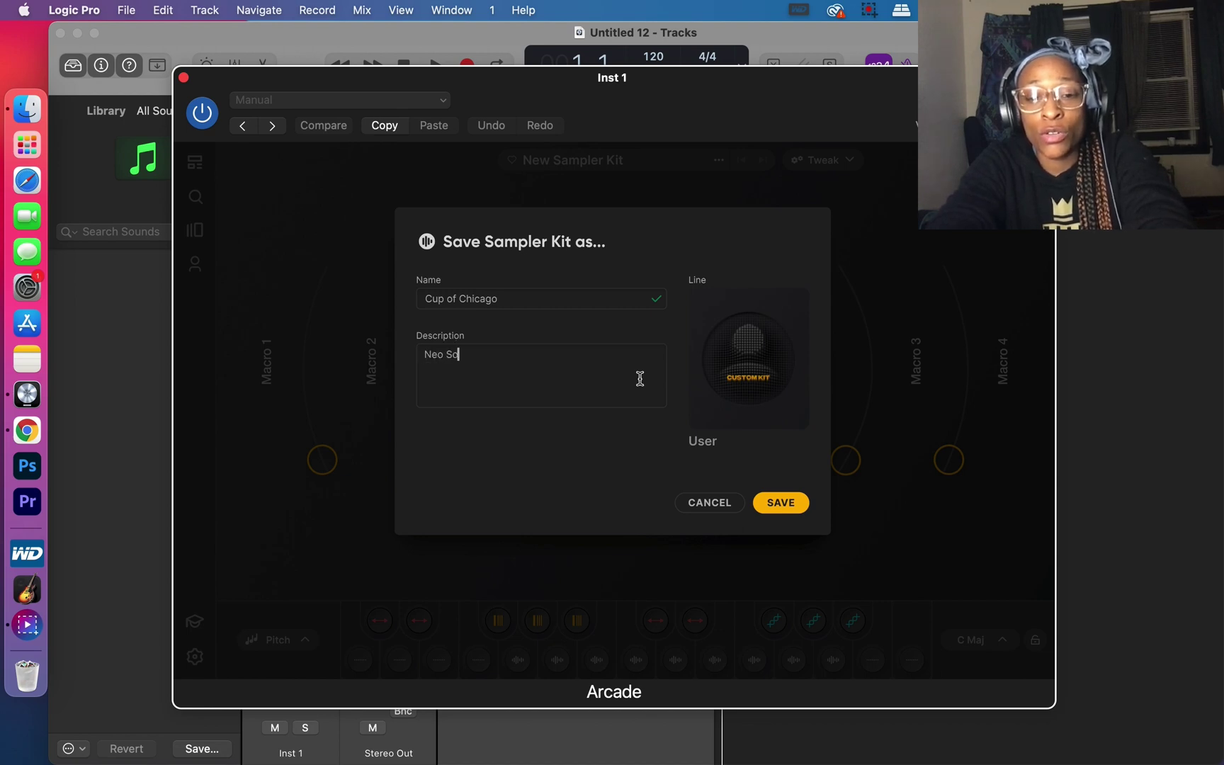
{"action": "type", "text": "Neo Soul drum kit"}
{"action": "left_click", "coordinate": [795, 507]}
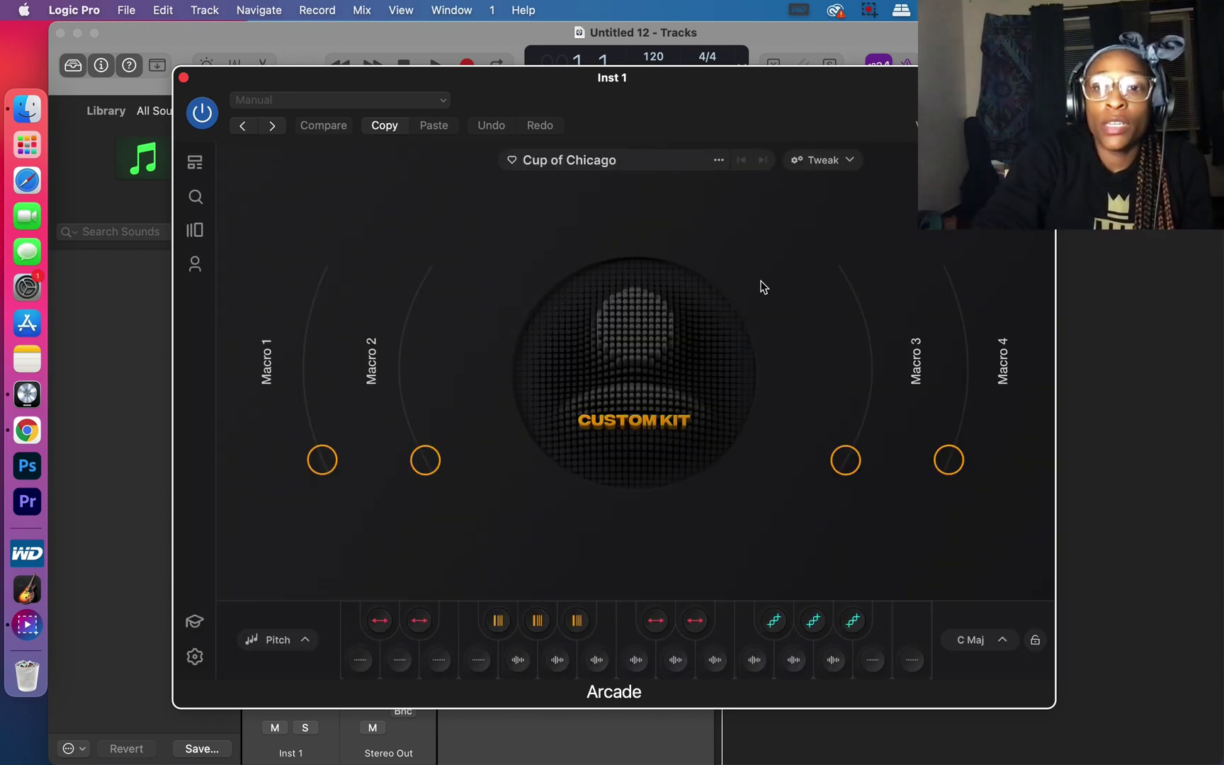
Turn off looping for individual kit samples, including Kick CupOfTea 1.wav and OpenHH JazzyDrums.wav, in the sample editor
{"action": "left_click", "coordinate": [813, 170]}
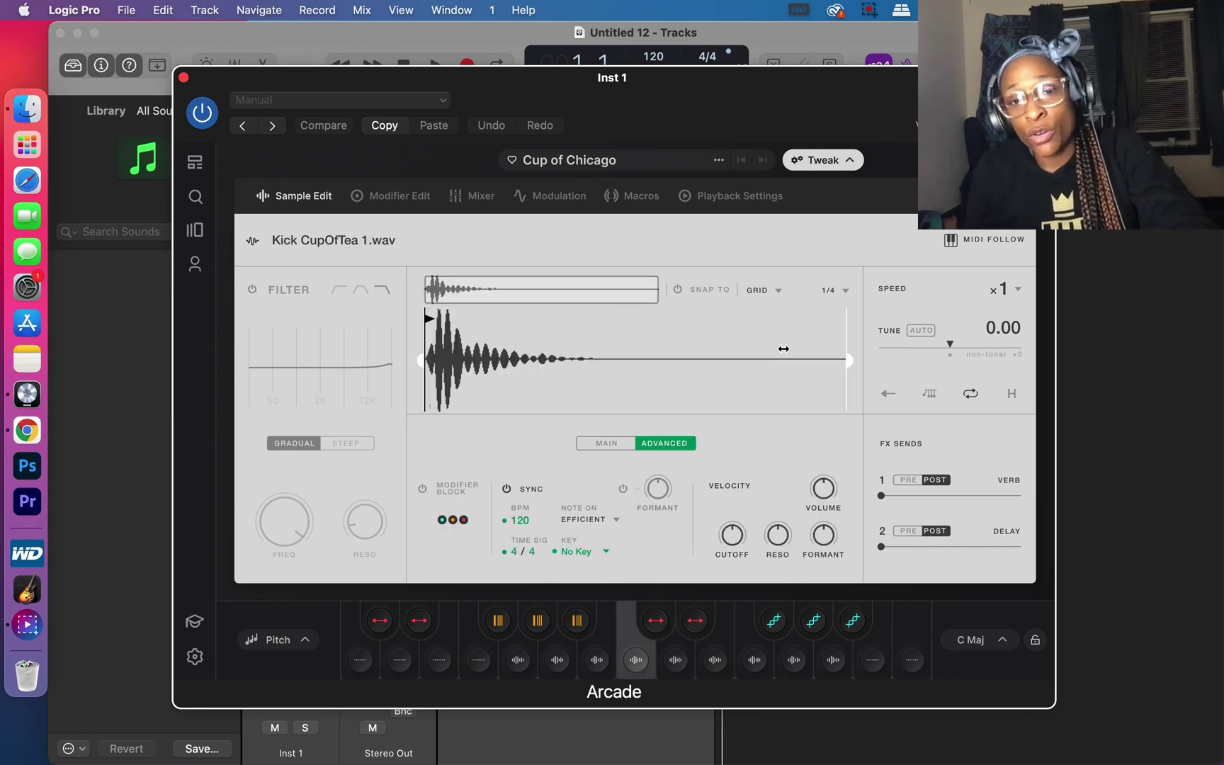
{"action": "left_click", "coordinate": [972, 394]}
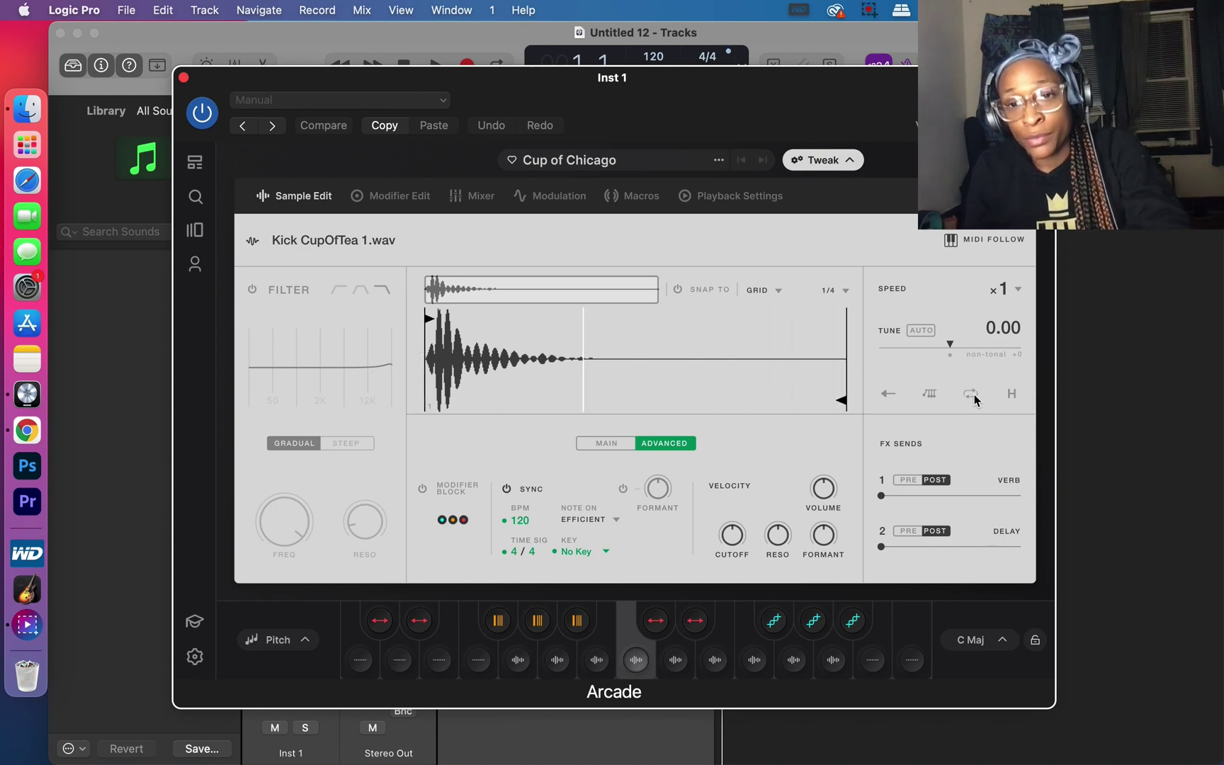
{"action": "left_click", "coordinate": [975, 395]}
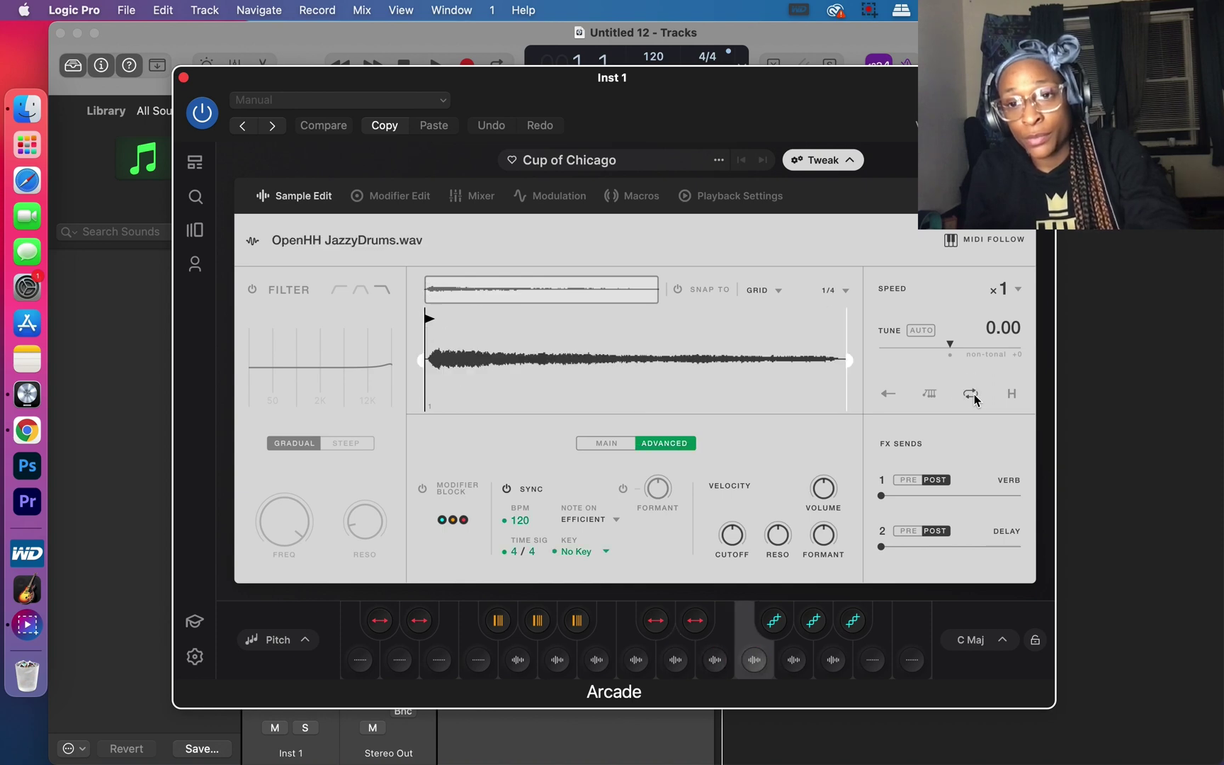
{"action": "left_click", "coordinate": [975, 397]}
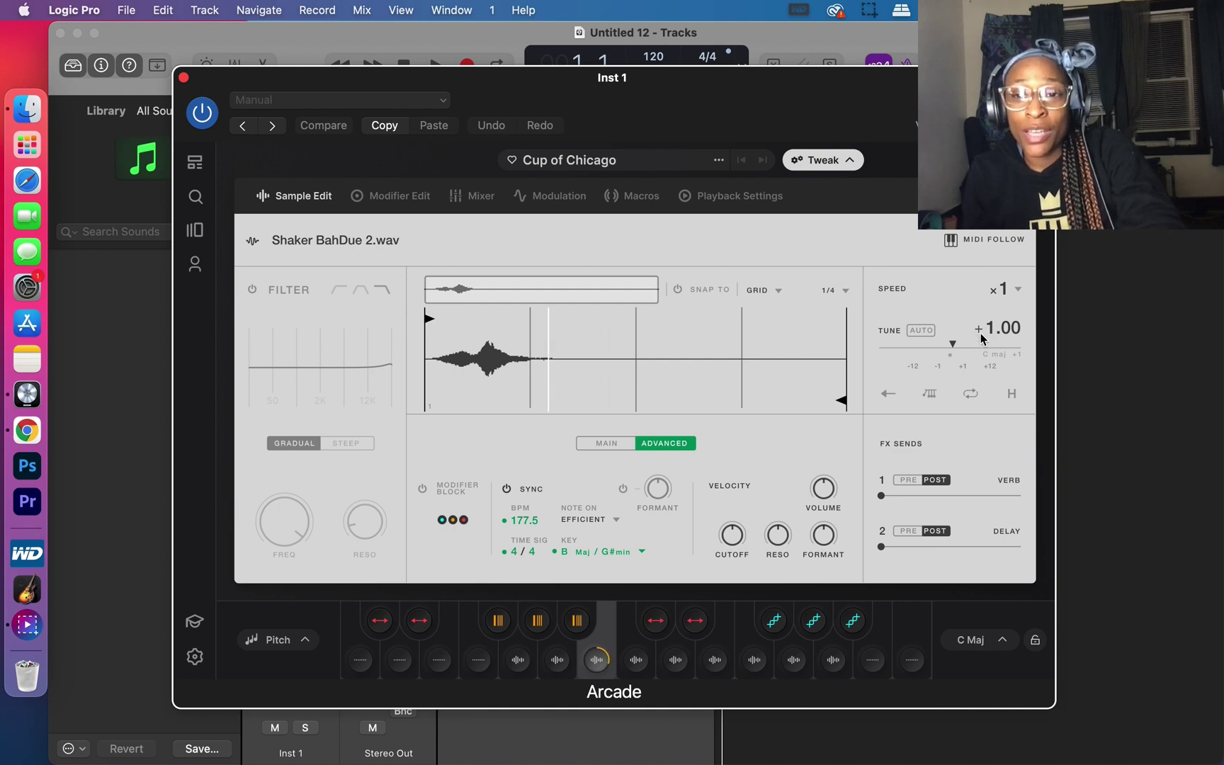
Set the tuning of Shaker BahDue 2.wav to 0.00
{"action": "left_click", "coordinate": [954, 346]}
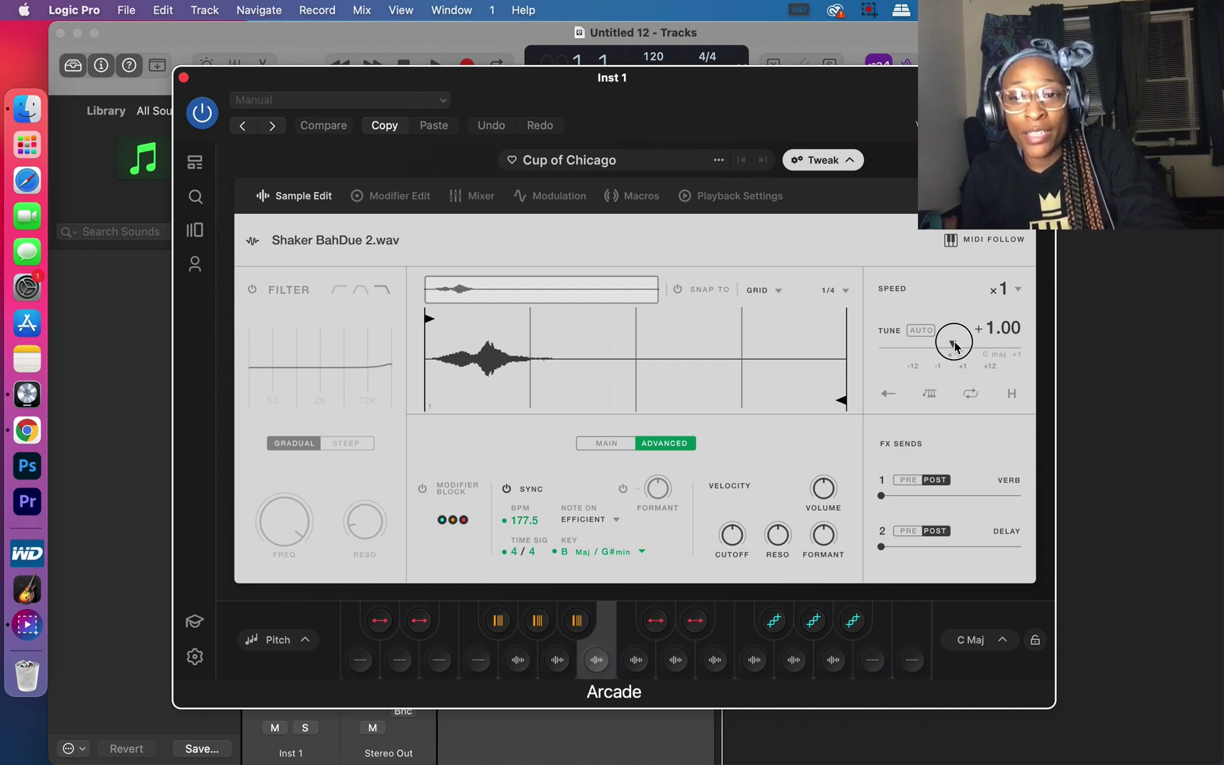
{"action": "left_click_drag", "start_coordinate": [954, 346], "coordinate": [954, 347]}
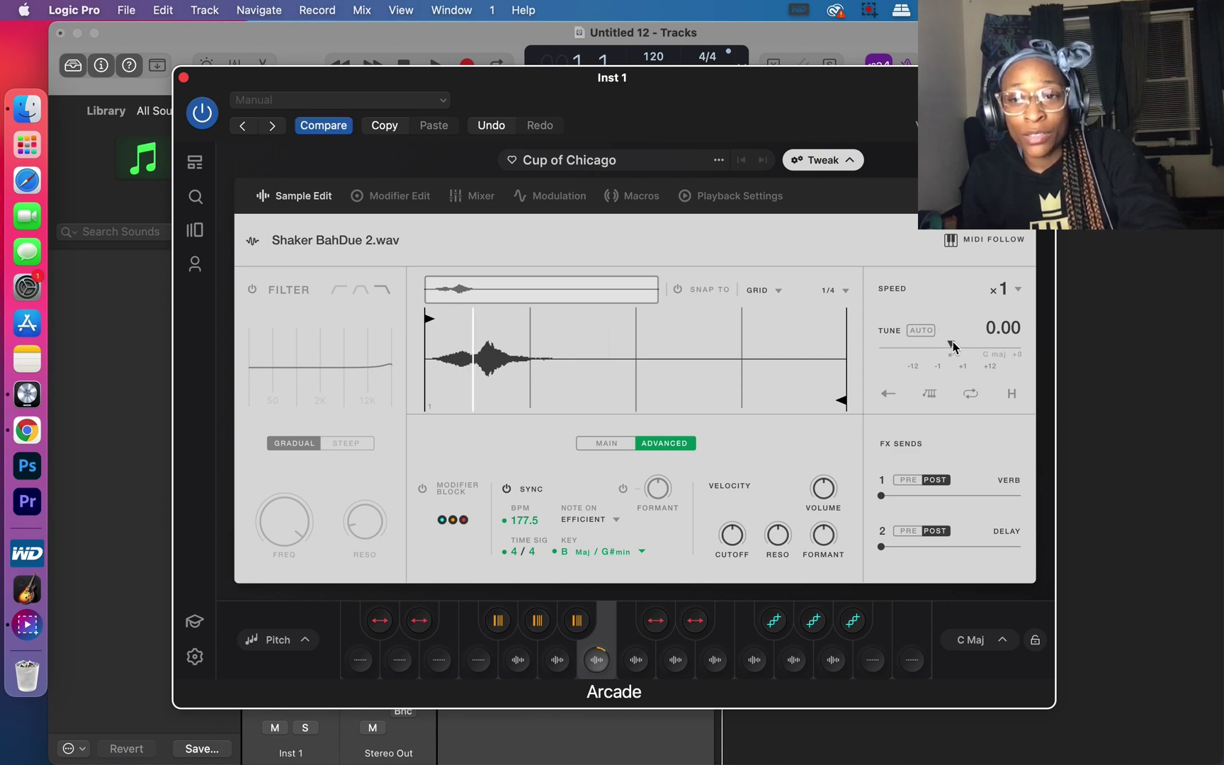
{"action": "left_click_drag", "start_coordinate": [953, 346], "coordinate": [957, 347]}
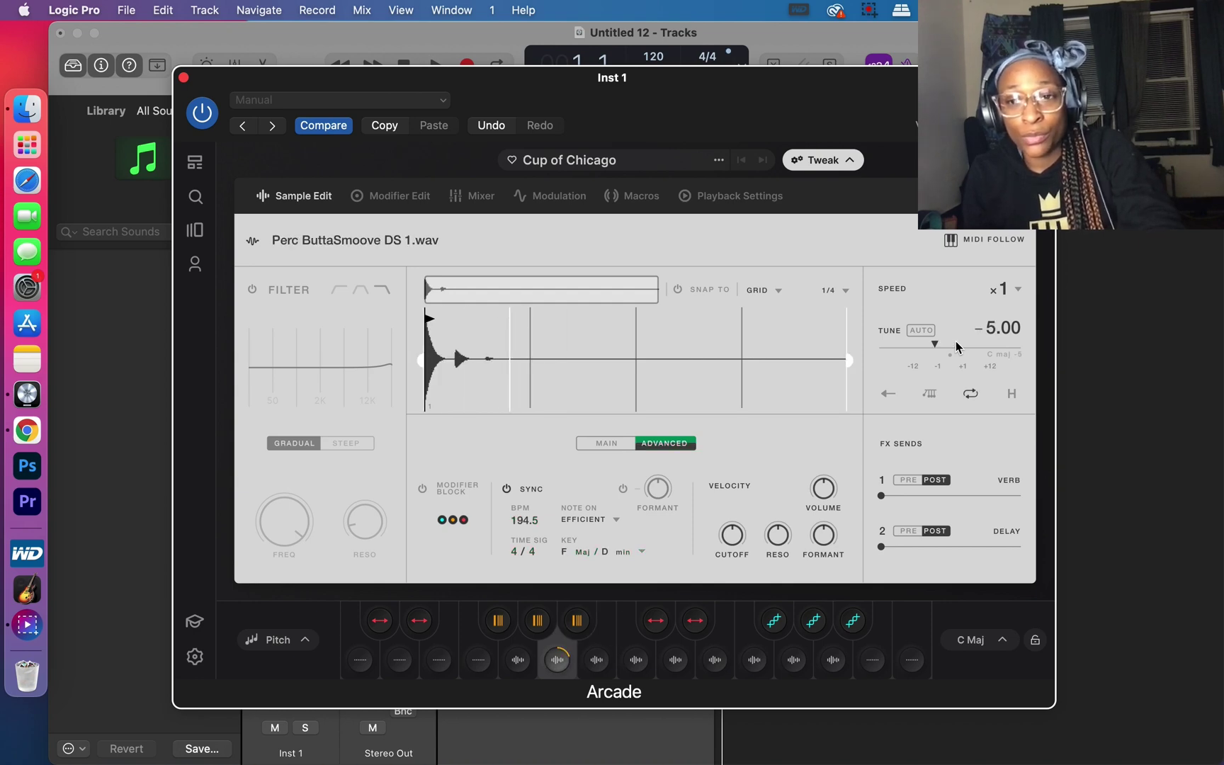
Adjust the tuning of Perc ButtaSmoove DS 1.wav, trying it at 0.00
{"action": "mouse_move", "coordinate": [935, 345]}
{"action": "left_mouse_down"}
{"action": "mouse_move", "coordinate": [955, 351]}
{"action": "mouse_move", "coordinate": [939, 351]}
{"action": "left_mouse_up"}
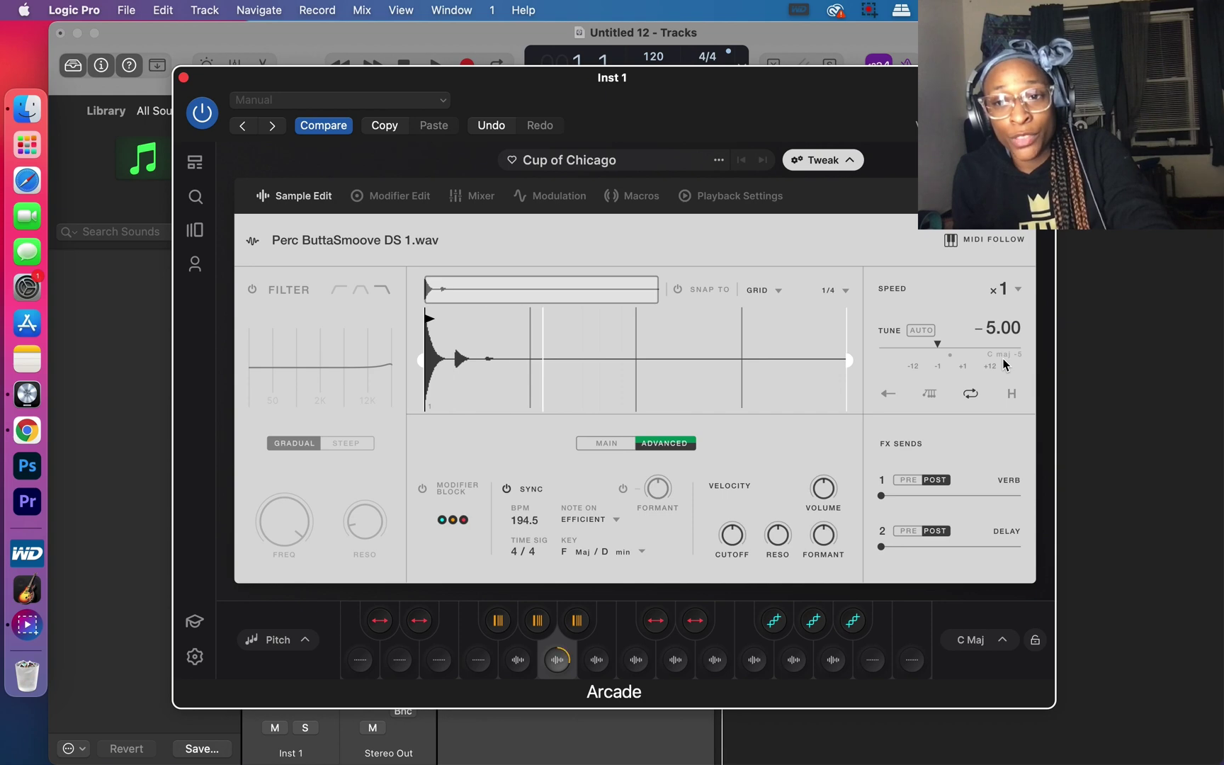
{"action": "left_click", "coordinate": [951, 358]}
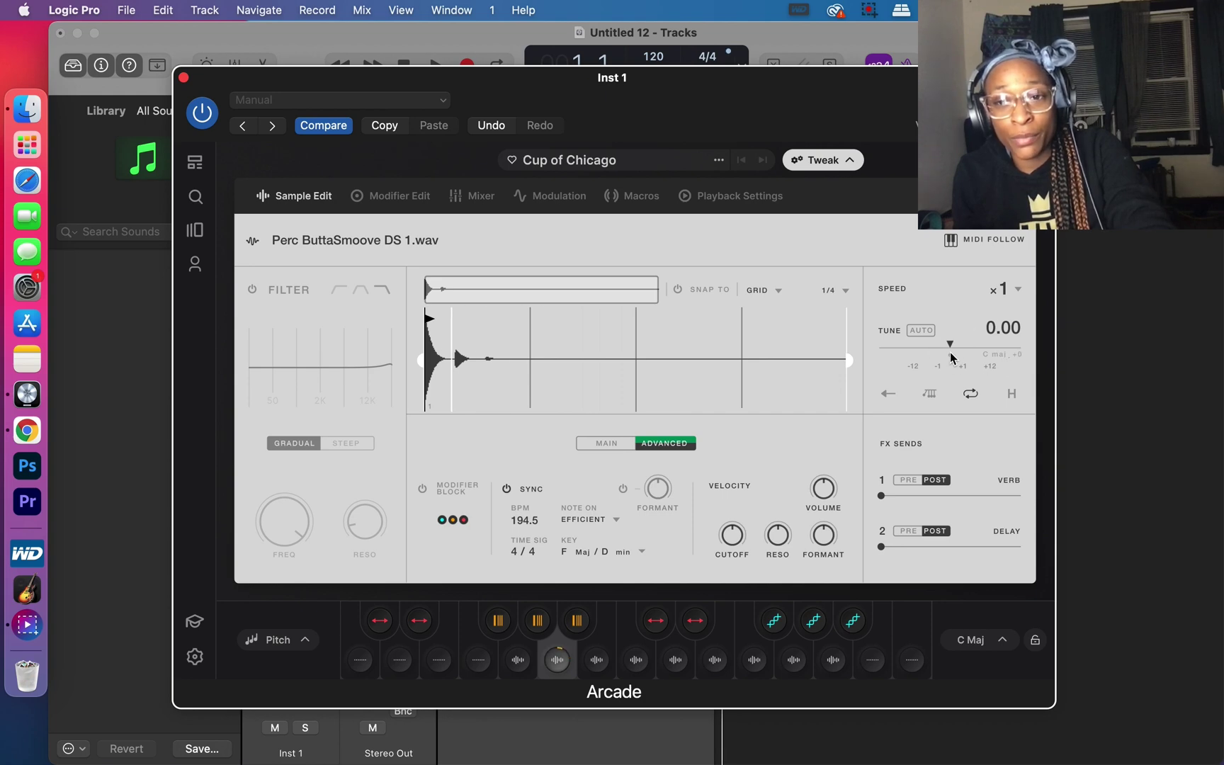
{"action": "left_click", "coordinate": [936, 347]}
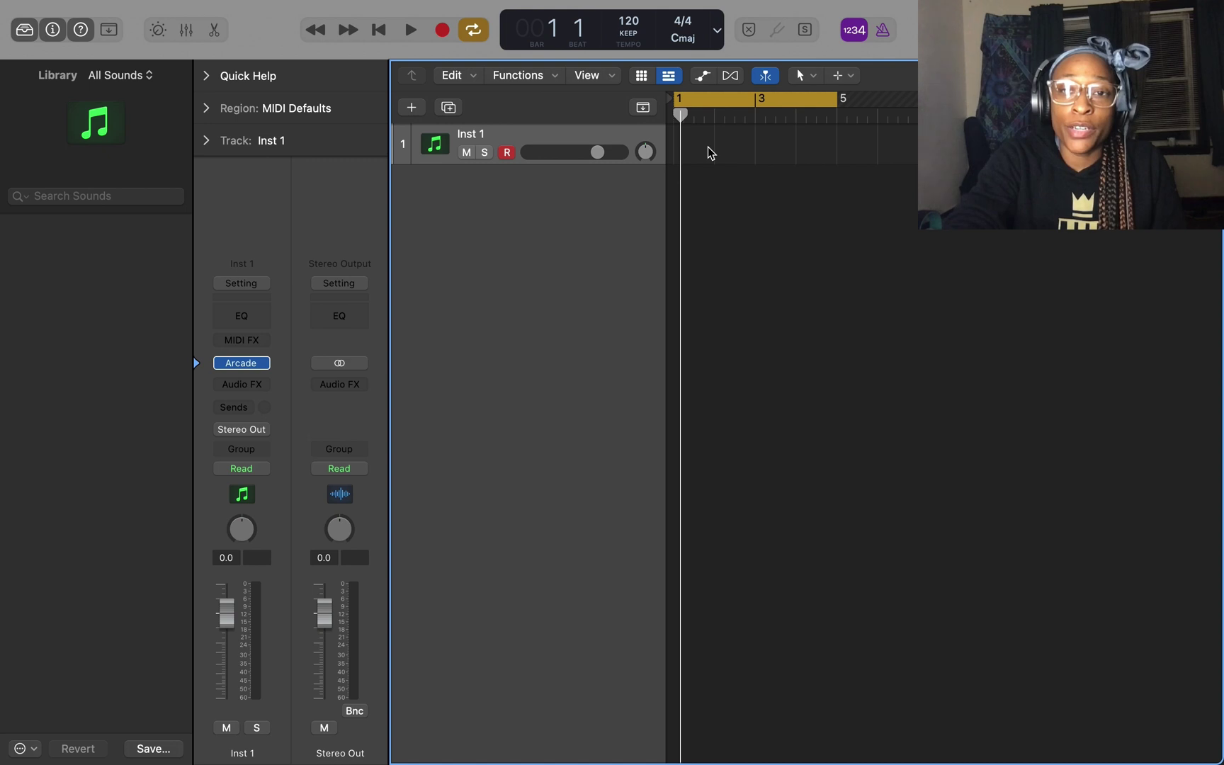
Create a pattern region at the start of the Inst 1 track and set the project tempo to 102
{"action": "right_click", "coordinate": [708, 147]}
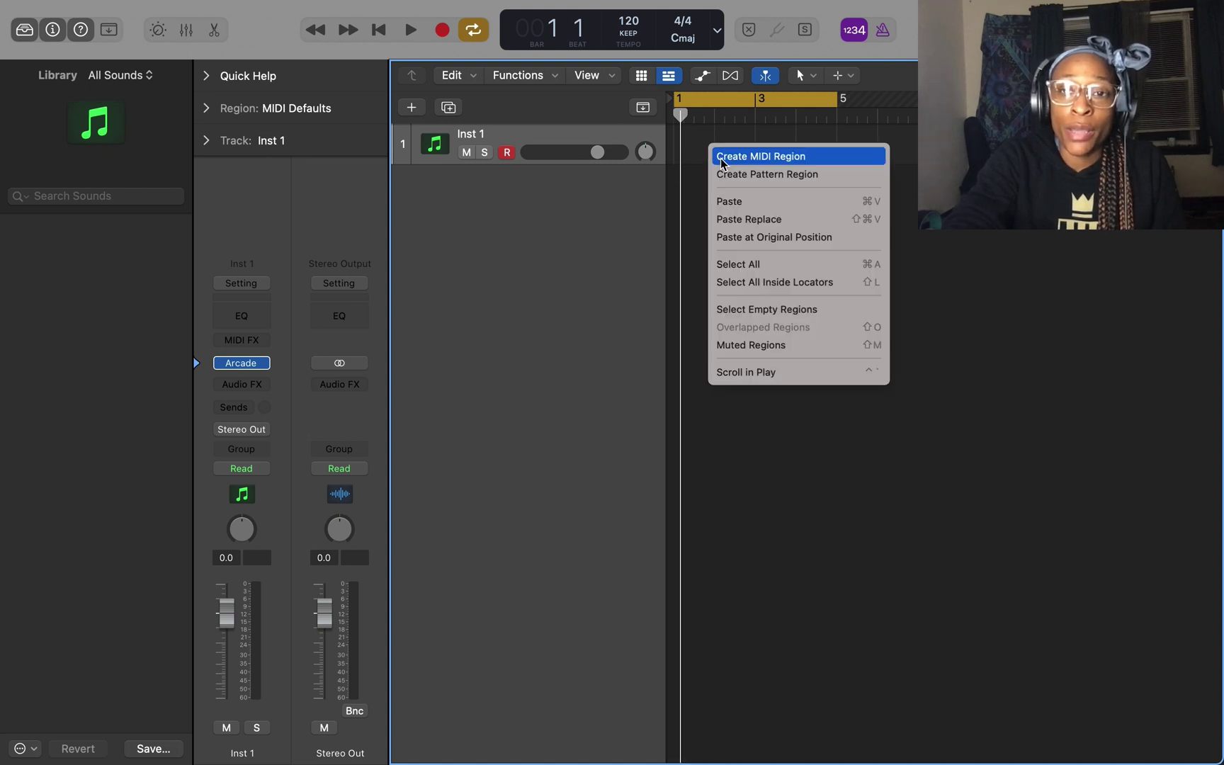
{"action": "left_click", "coordinate": [736, 174]}
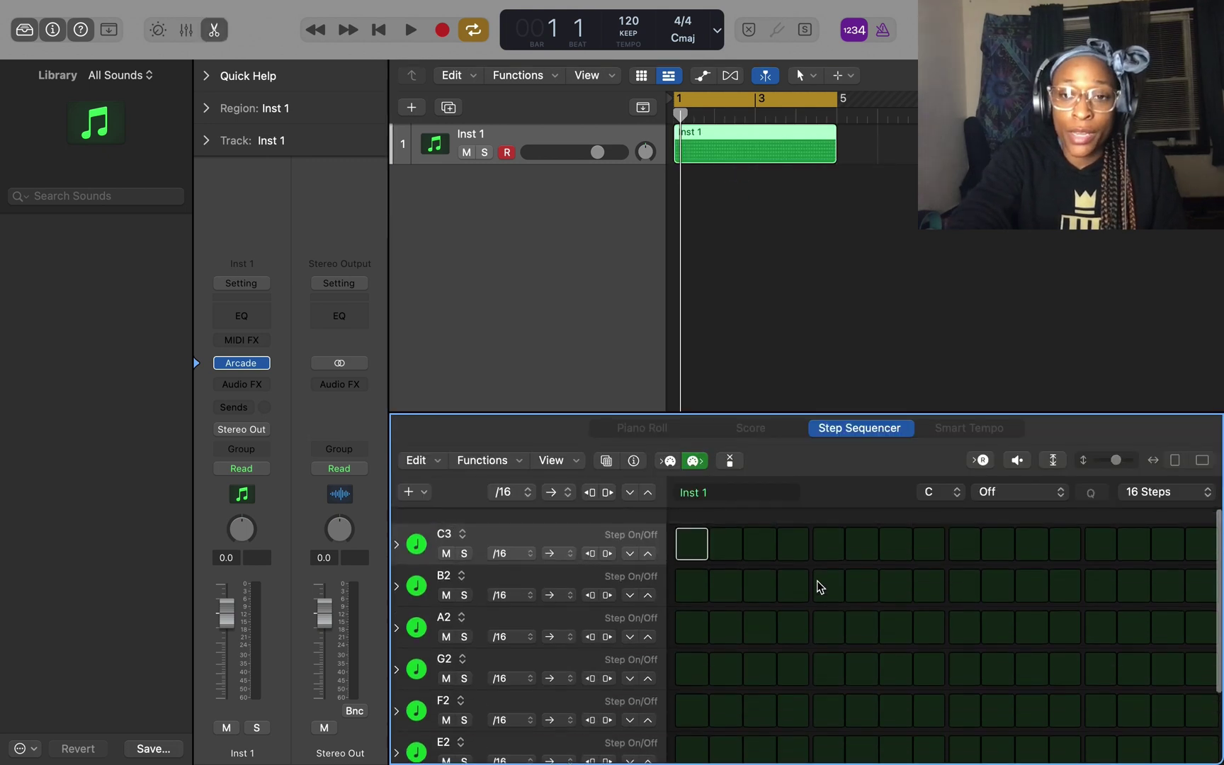
{"action": "scroll", "coordinate": [820, 587], "scroll_direction": "down", "scroll_amount": 3}
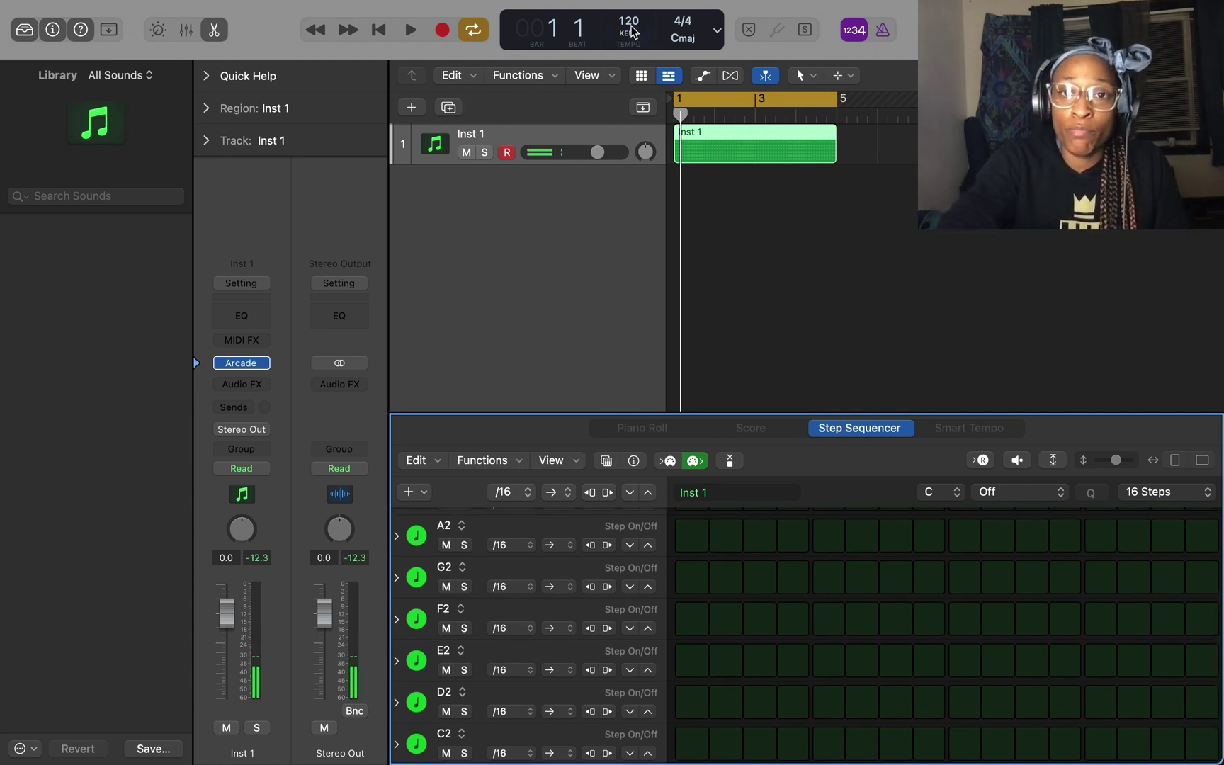
{"action": "scroll", "coordinate": [801, 528], "scroll_direction": "up", "scroll_amount": 2}
{"action": "scroll", "coordinate": [512, 751], "scroll_direction": "down", "scroll_amount": 2}
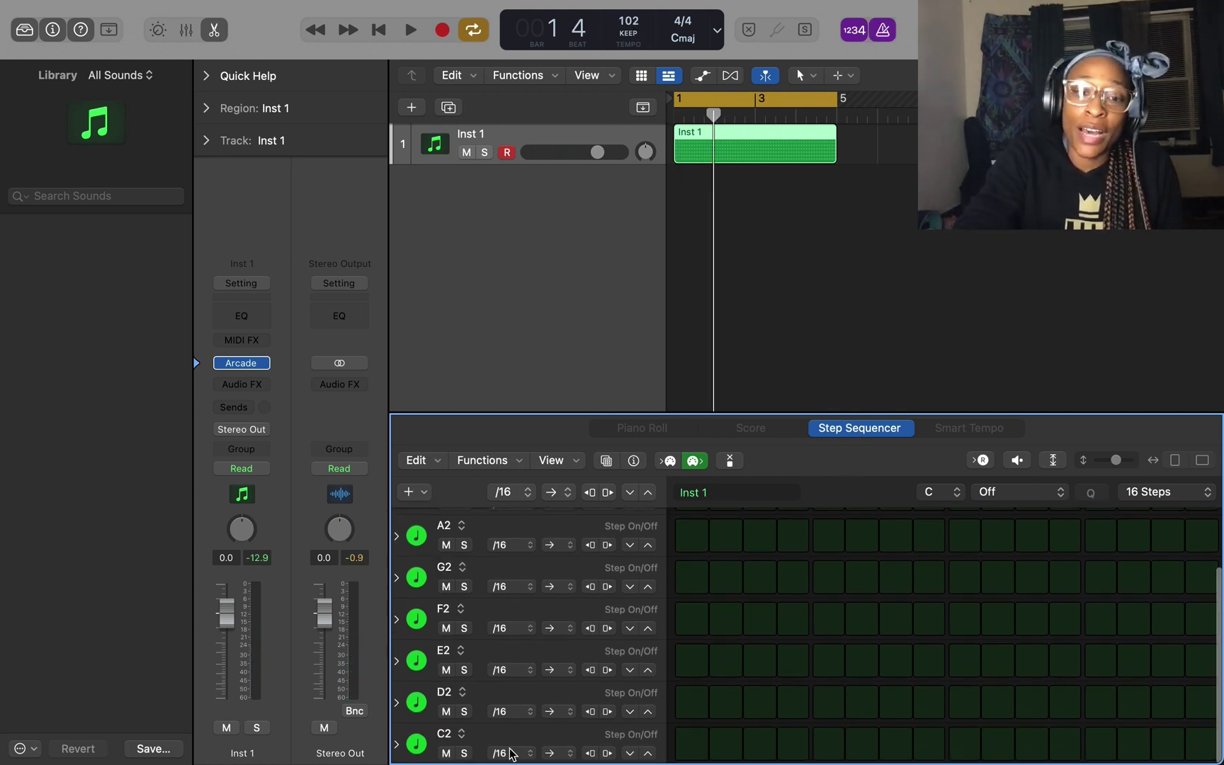
Transpose the step sequencer's rows up one octave so the lowest row is C3
{"action": "left_click", "coordinate": [686, 745]}
{"action": "scroll", "coordinate": [602, 692], "scroll_direction": "up", "scroll_amount": 2}
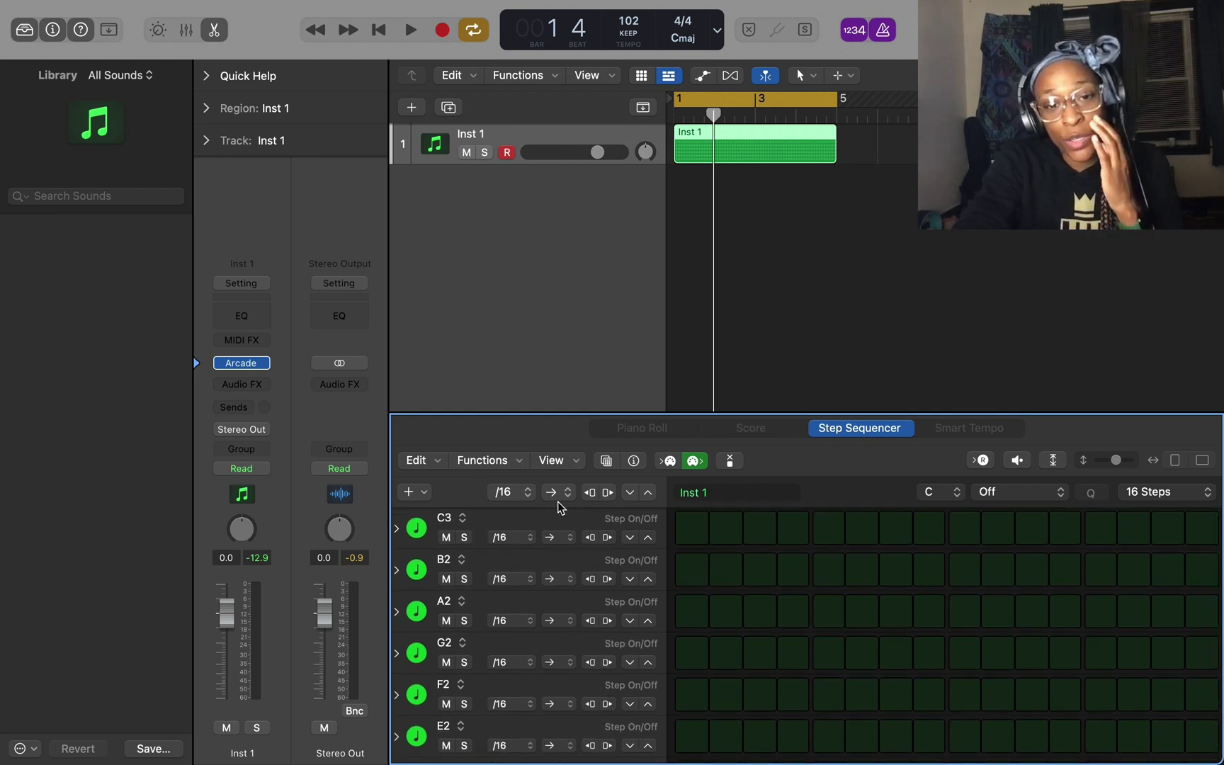
{"action": "scroll", "coordinate": [539, 582], "scroll_direction": "down", "scroll_amount": 2}
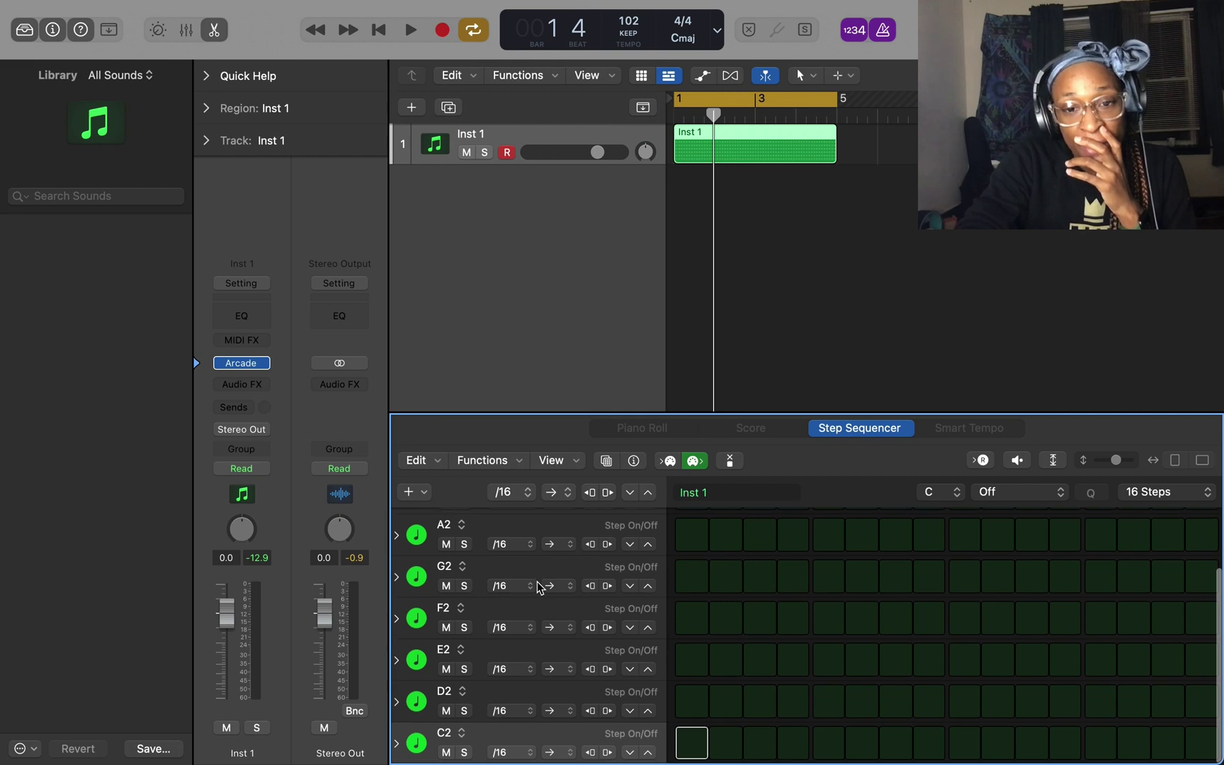
{"action": "scroll", "coordinate": [538, 586], "scroll_direction": "up", "scroll_amount": 2}
{"action": "left_click", "coordinate": [507, 462]}
{"action": "left_click", "coordinate": [507, 462]}
{"action": "left_click", "coordinate": [506, 462]}
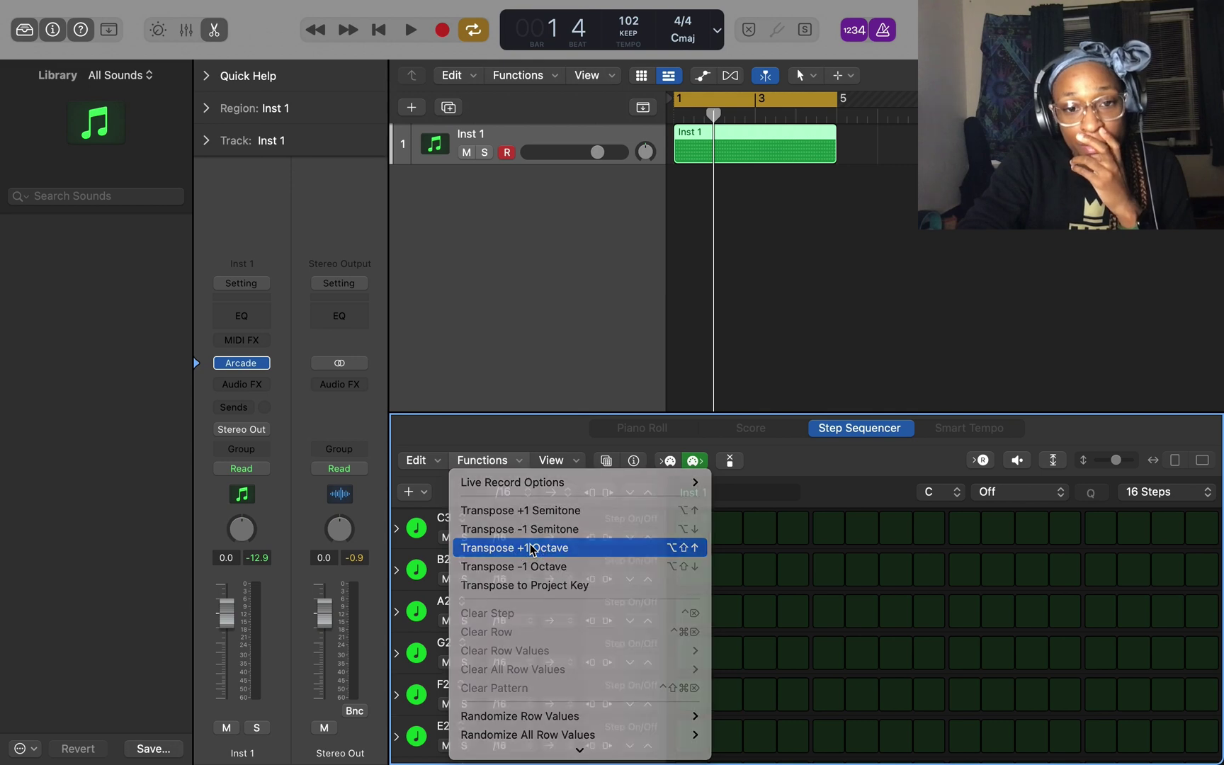
{"action": "left_click", "coordinate": [534, 550]}
Place a C3 hit on step 1 and a G3 hit on step 9, auditioning the pattern
{"action": "scroll", "coordinate": [716, 720], "scroll_direction": "down", "scroll_amount": 3}
{"action": "left_click", "coordinate": [695, 741]}
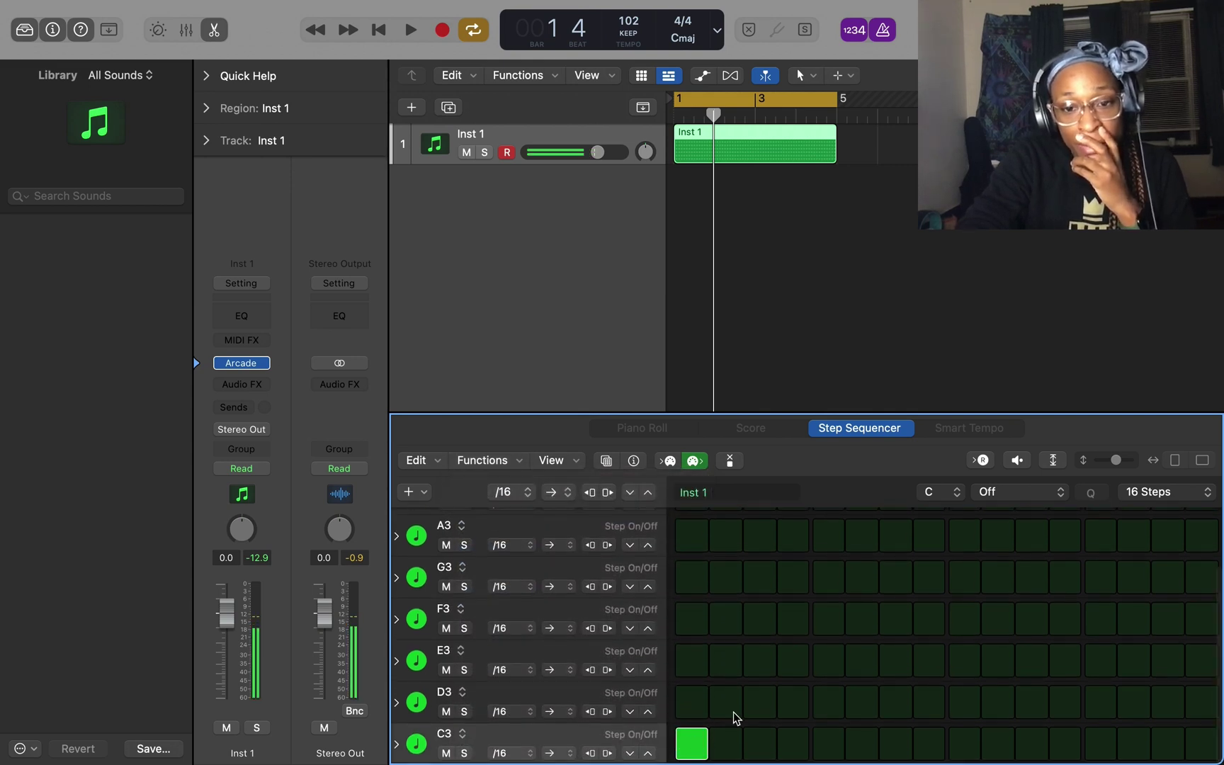
{"action": "key", "text": "space"}
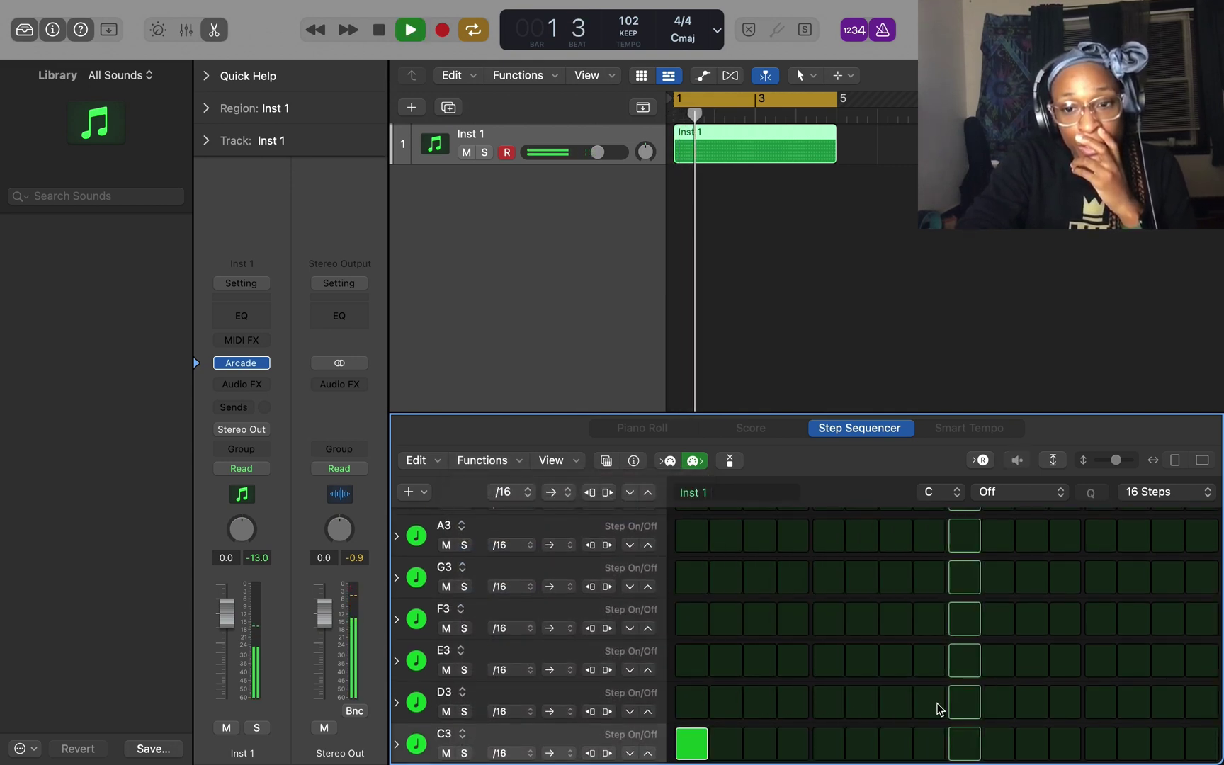
{"action": "left_click", "coordinate": [964, 702]}
{"action": "key", "text": "space"}
{"action": "key", "text": "space"}
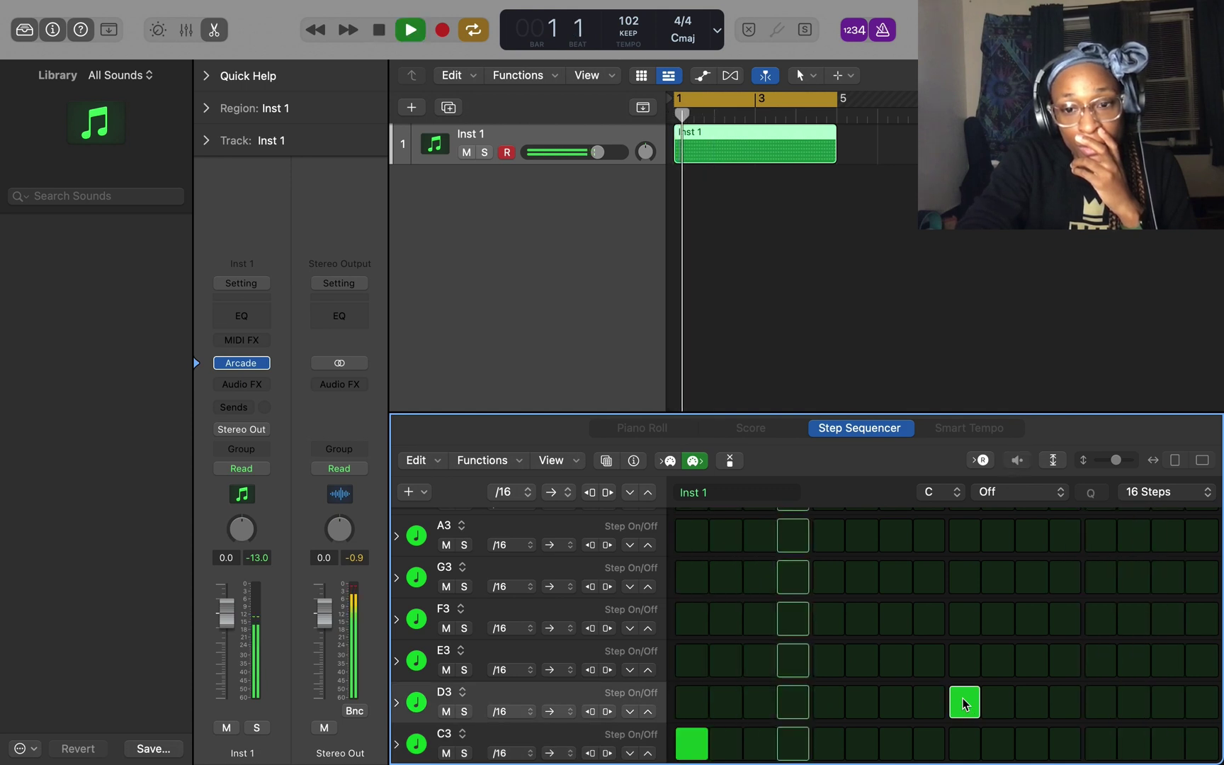
{"action": "key", "text": "space"}
{"action": "left_click_drag", "start_coordinate": [965, 702], "coordinate": [964, 578]}
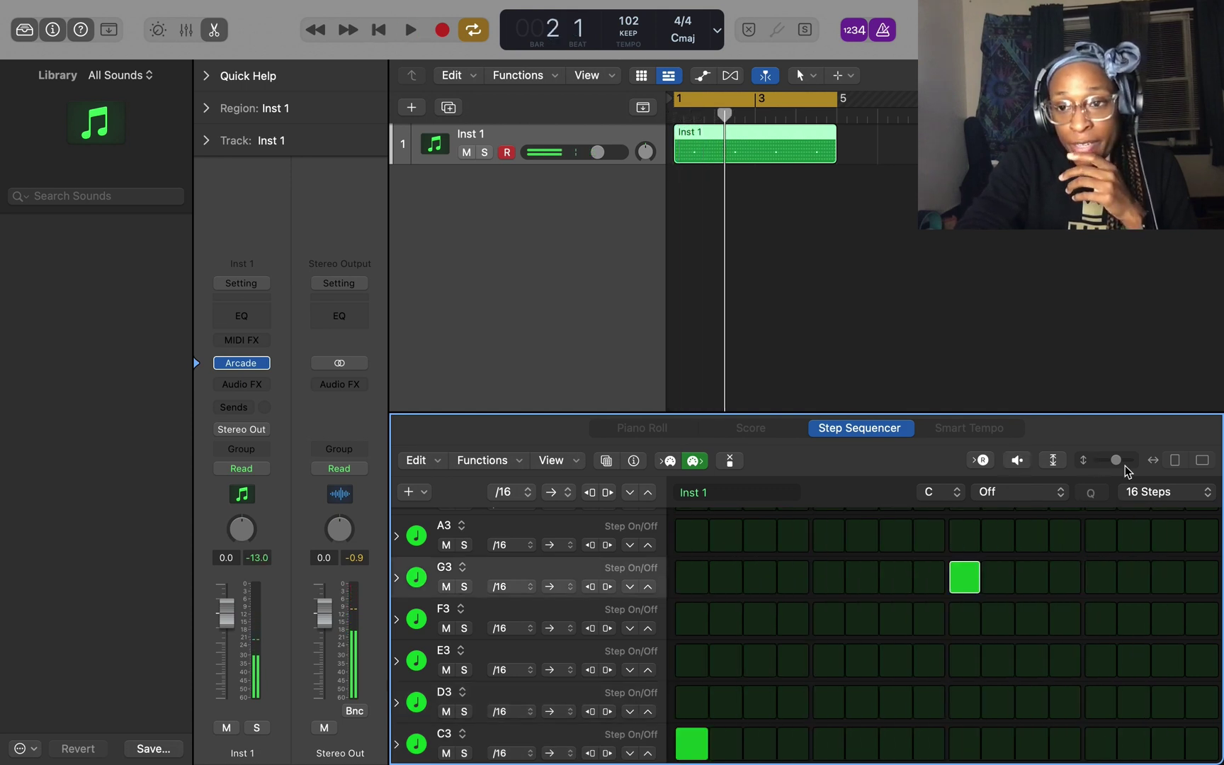
Extend the pattern to 32 steps and add a C3 hit on step 16
{"action": "left_click", "coordinate": [1145, 491]}
{"action": "left_click", "coordinate": [1156, 544]}
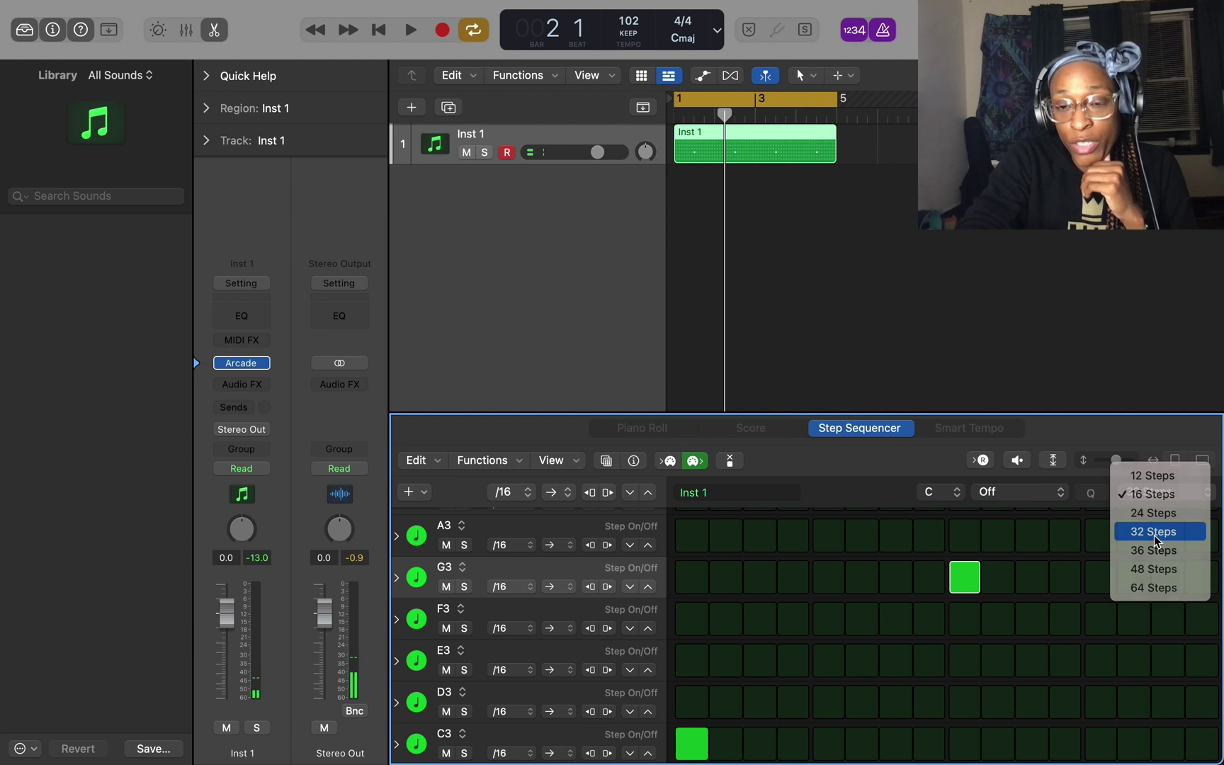
{"action": "key", "text": "space"}
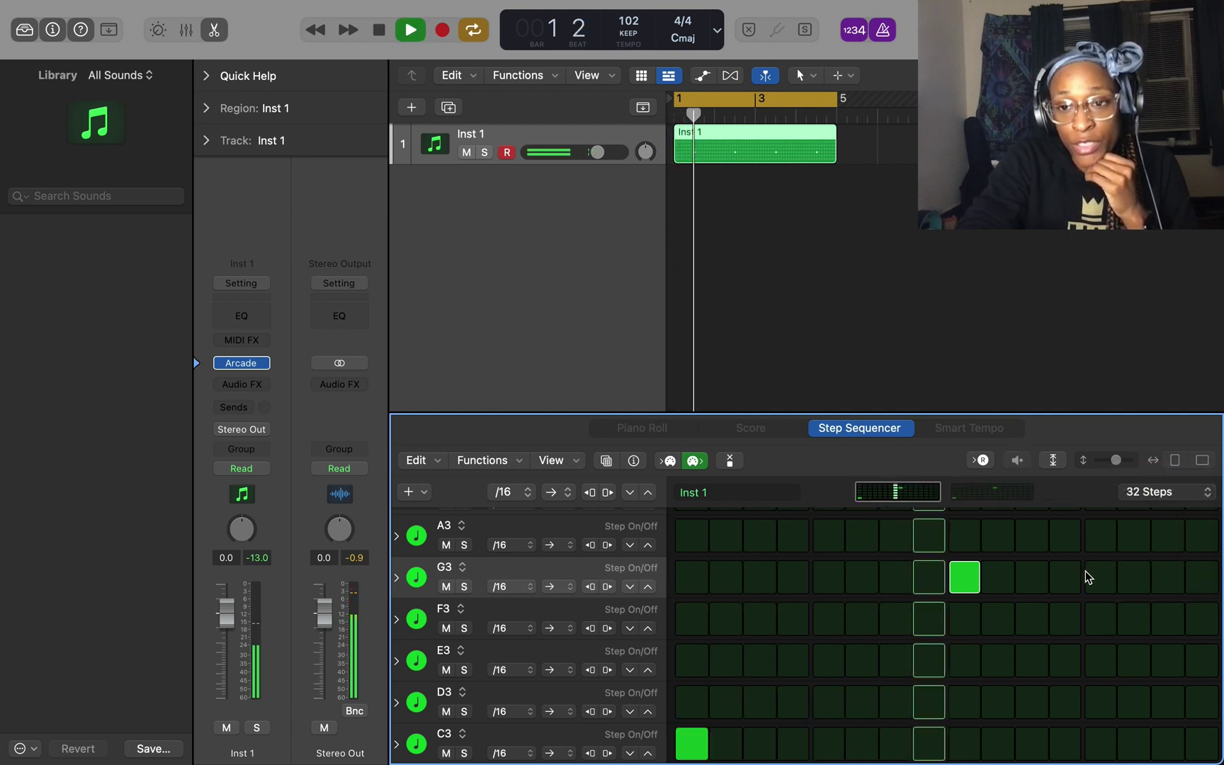
{"action": "left_click", "coordinate": [1205, 749]}
{"action": "key", "text": "space"}
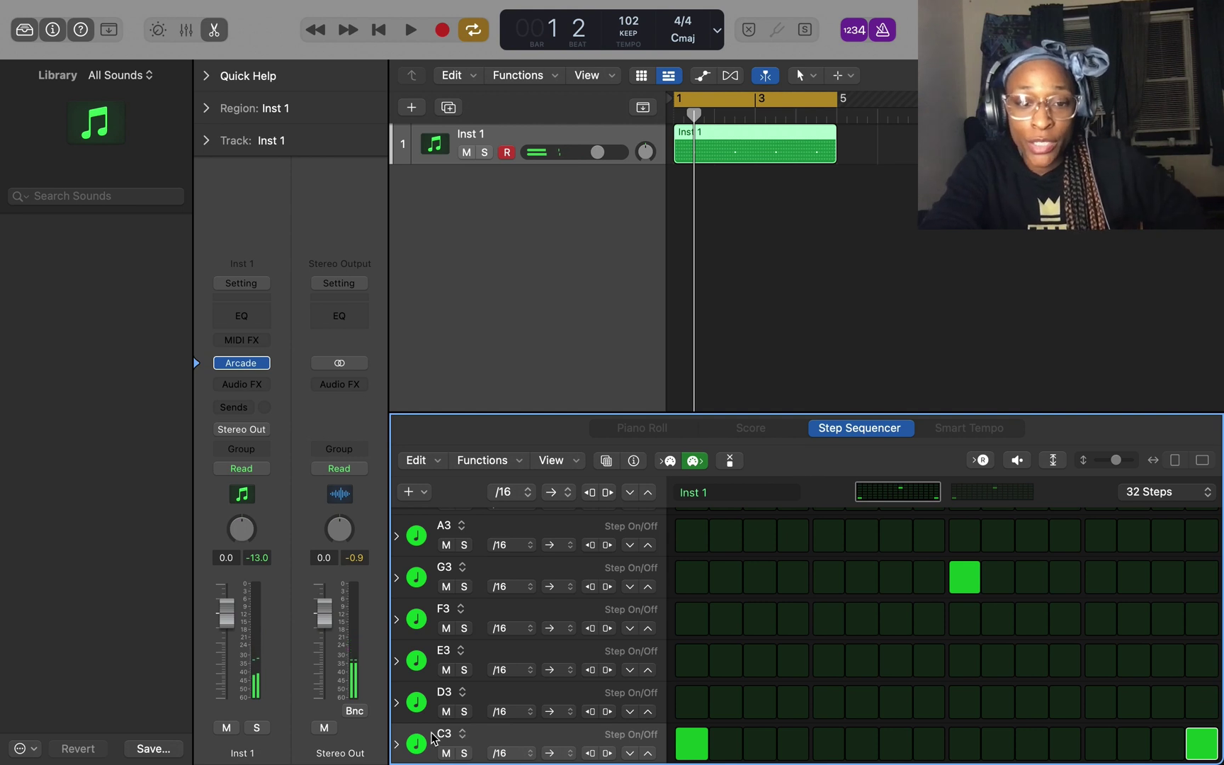
Raise the velocity of the first C3 step, and increase the whole C3 row's velocity in single increments
{"action": "scroll", "coordinate": [430, 739], "scroll_direction": "down", "scroll_amount": 1}
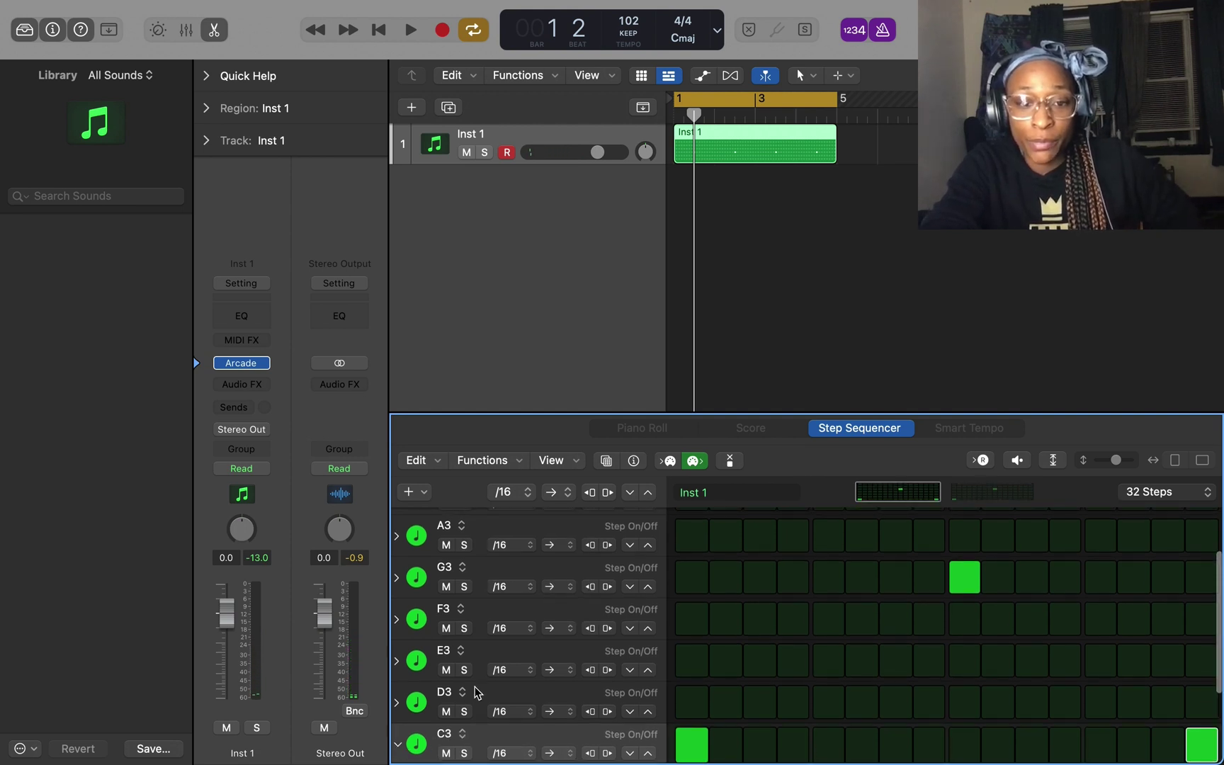
{"action": "scroll", "coordinate": [476, 692], "scroll_direction": "down", "scroll_amount": 4}
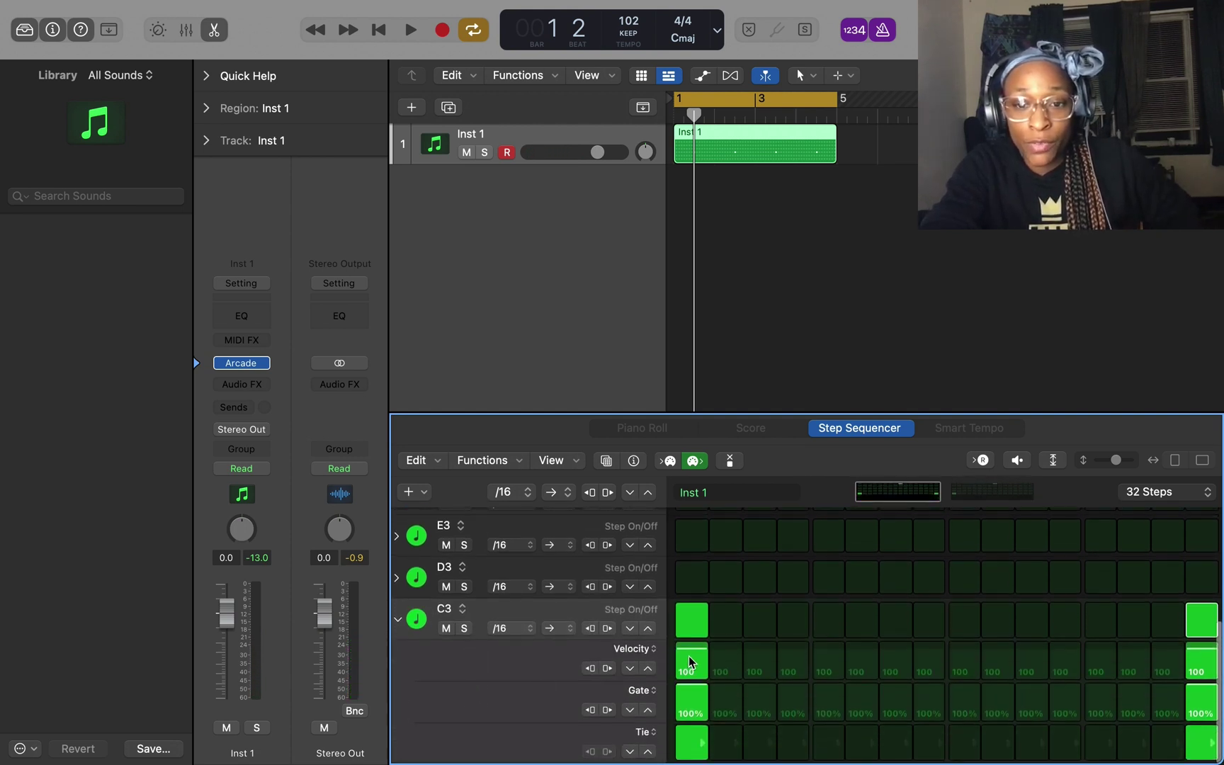
{"action": "left_click_drag", "start_coordinate": [692, 659], "coordinate": [693, 652]}
{"action": "left_click", "coordinate": [647, 669]}
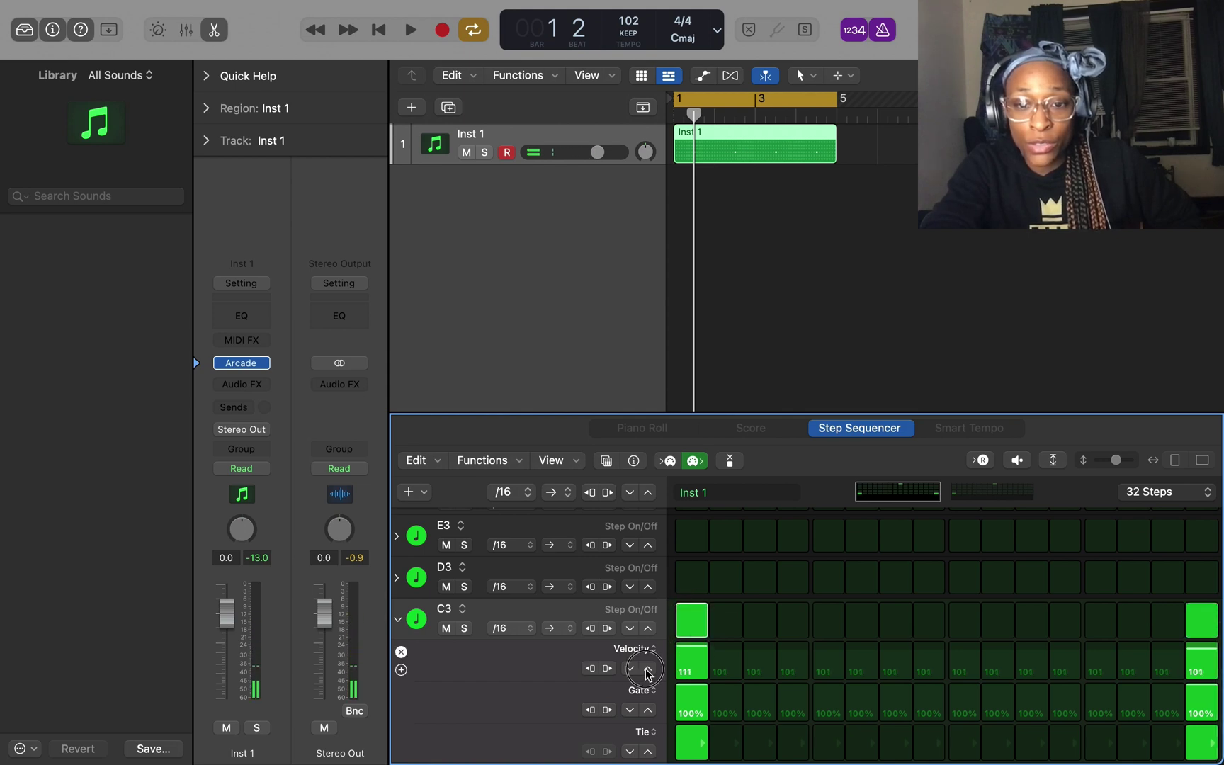
{"action": "left_click", "coordinate": [647, 670]}
{"action": "left_click", "coordinate": [648, 670]}
{"action": "left_click", "coordinate": [648, 670]}
{"action": "left_click", "coordinate": [648, 670]}
{"action": "left_click", "coordinate": [647, 670]}
{"action": "left_click", "coordinate": [648, 670]}
{"action": "left_click", "coordinate": [647, 671]}
{"action": "left_click", "coordinate": [647, 670]}
{"action": "left_click", "coordinate": [647, 670]}
{"action": "left_click", "coordinate": [648, 670]}
{"action": "left_click", "coordinate": [647, 670]}
{"action": "left_click", "coordinate": [648, 671]}
{"action": "left_click", "coordinate": [648, 670]}
{"action": "left_click", "coordinate": [647, 670]}
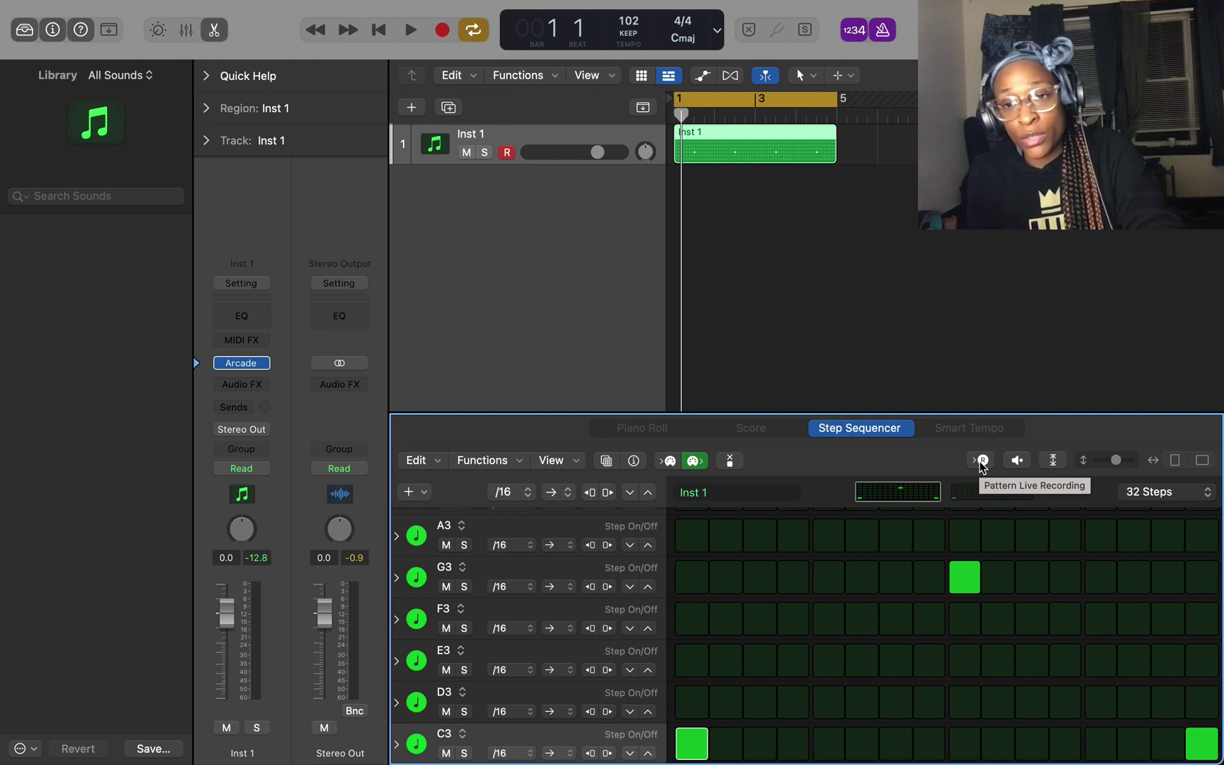
Record E3 hits live into the pattern on every beat
{"action": "left_click", "coordinate": [982, 463]}
{"action": "key", "text": "space"}
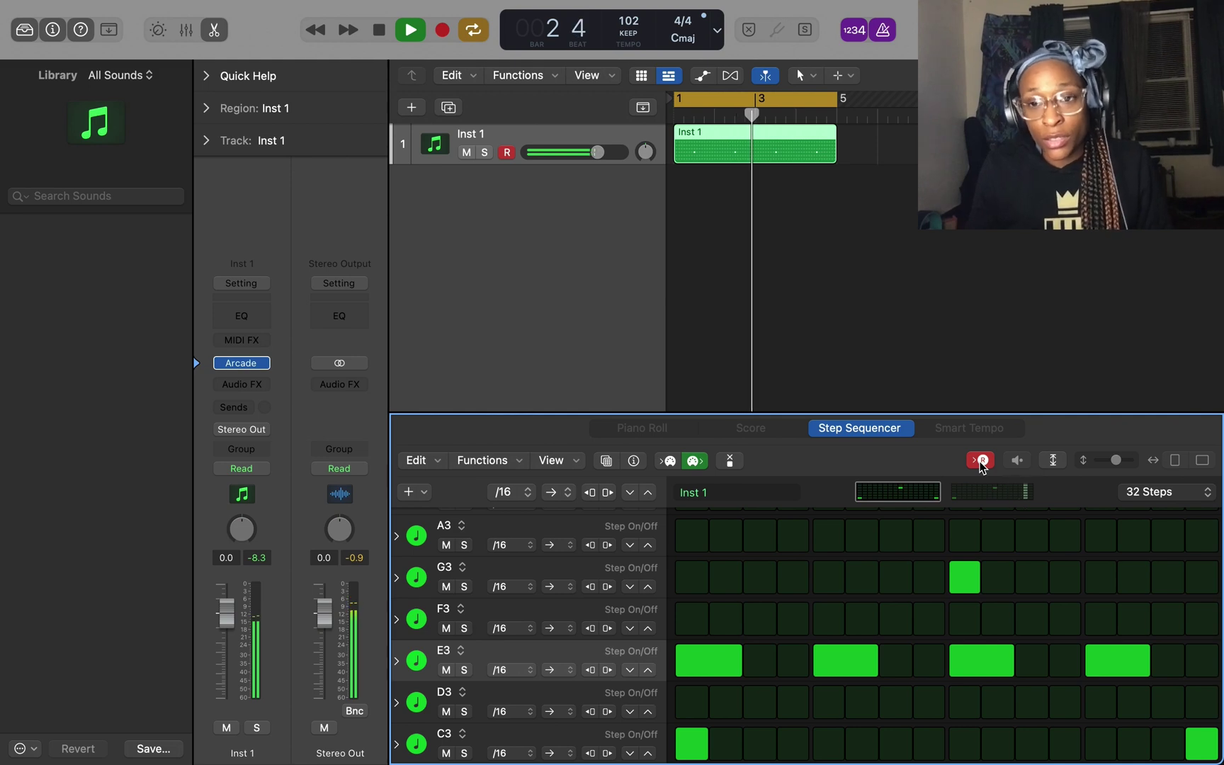
{"action": "key", "text": "space"}
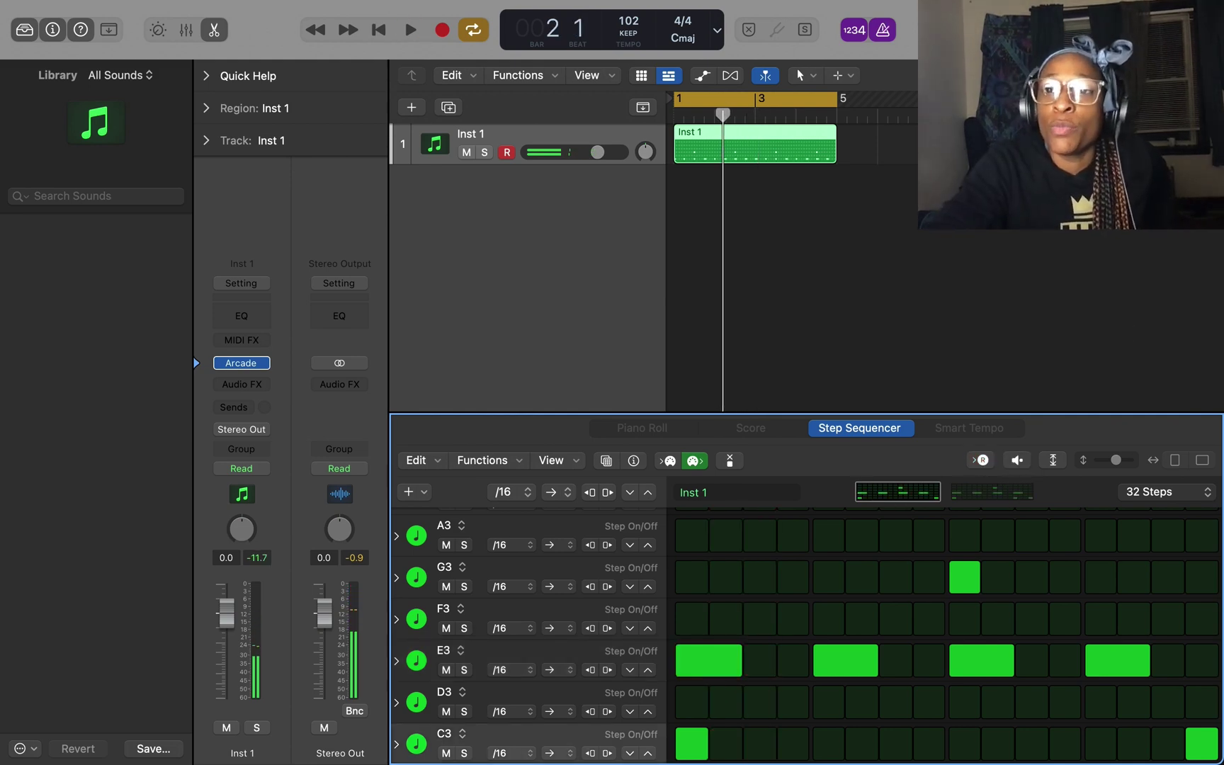
Add the Warm Fireside Acoustic Piano loop from the loop library as a new track and lower its volume
{"action": "key", "text": "o"}
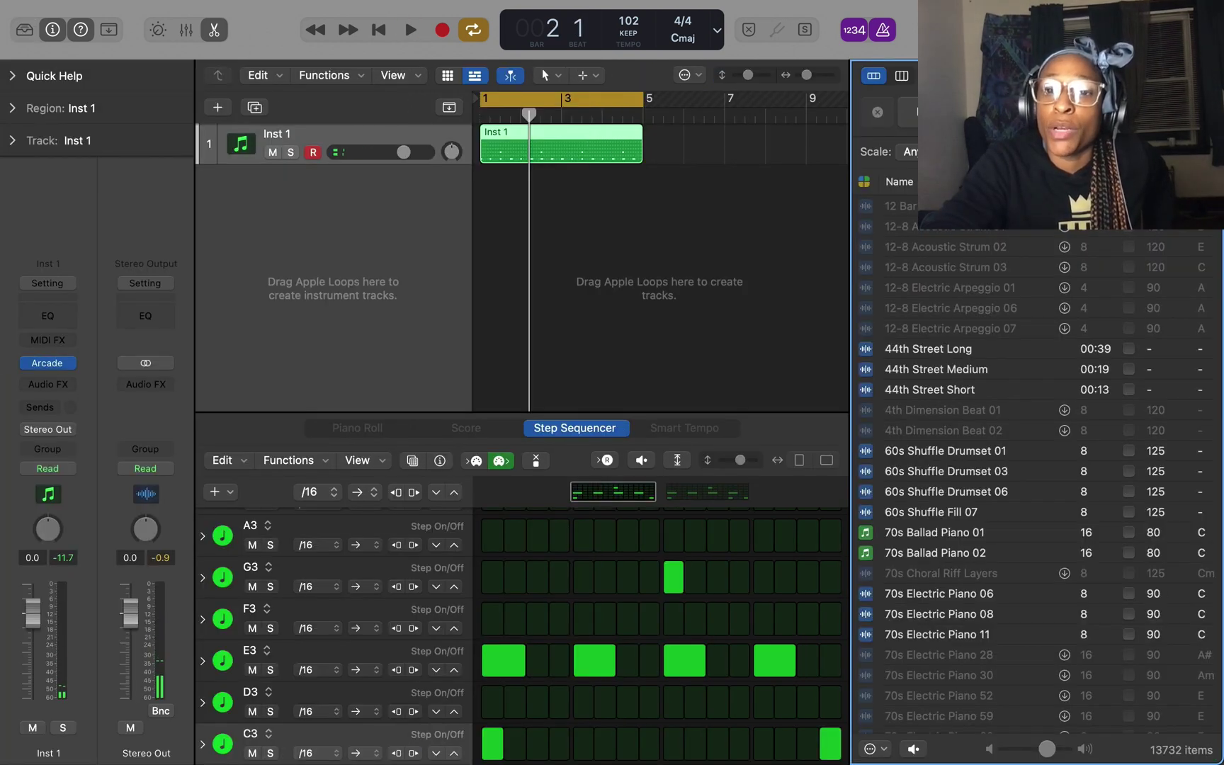
{"action": "left_click", "coordinate": [942, 112]}
{"action": "left_click_drag", "start_coordinate": [683, 433], "coordinate": [539, 390]}
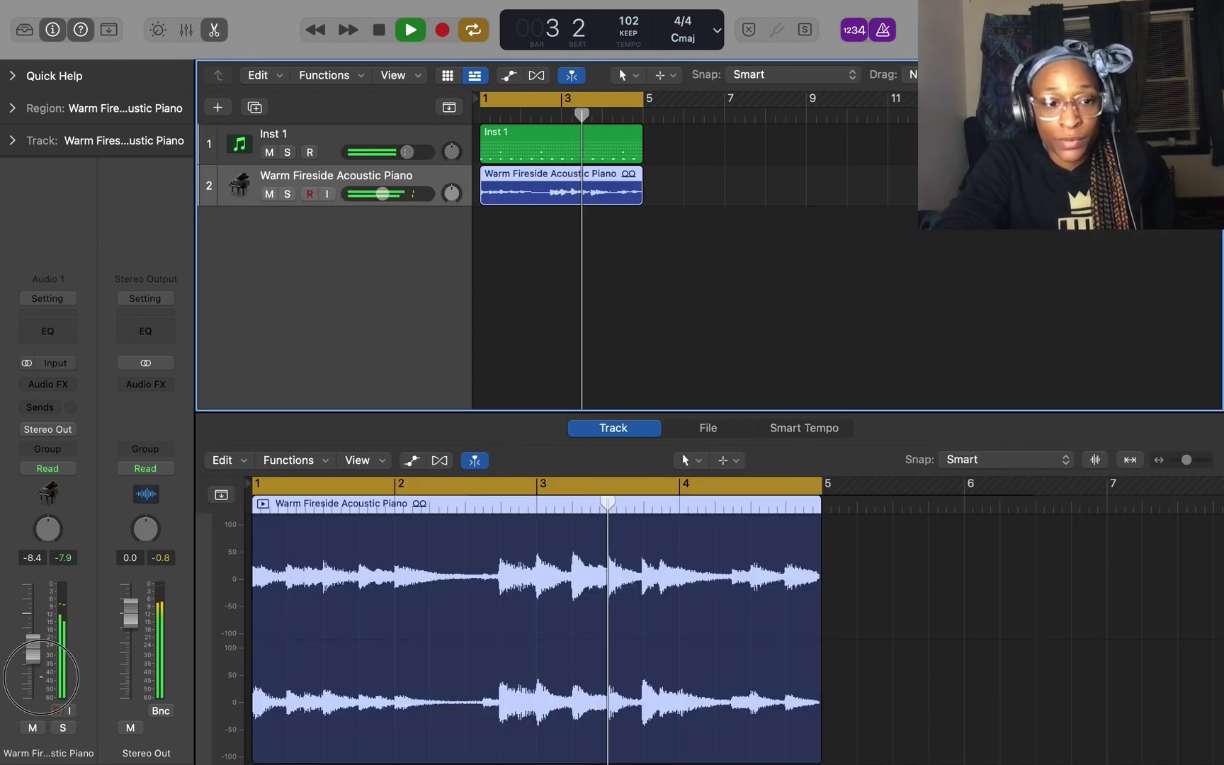
{"action": "left_click_drag", "start_coordinate": [32, 623], "coordinate": [32, 659]}
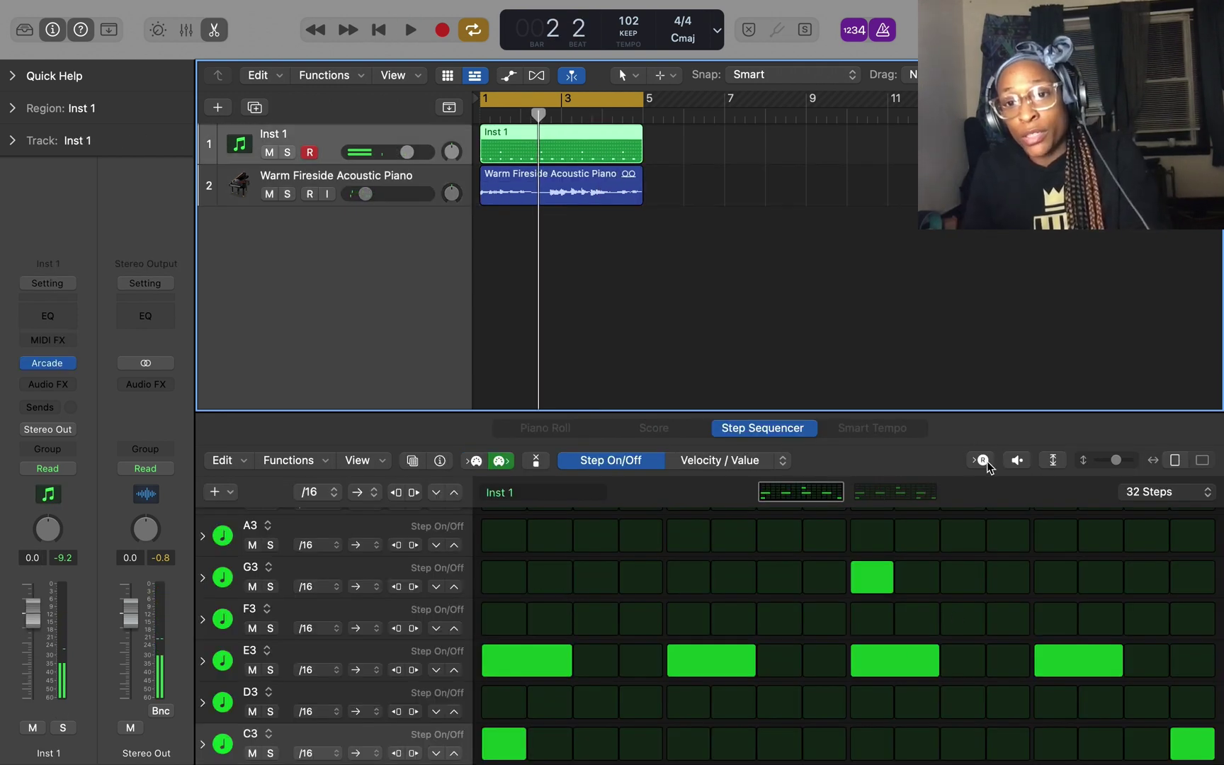
Record D3 hits live into the pattern and remove the extra D3 hit on step 30
{"action": "left_click", "coordinate": [983, 461]}
{"action": "key", "text": "space"}
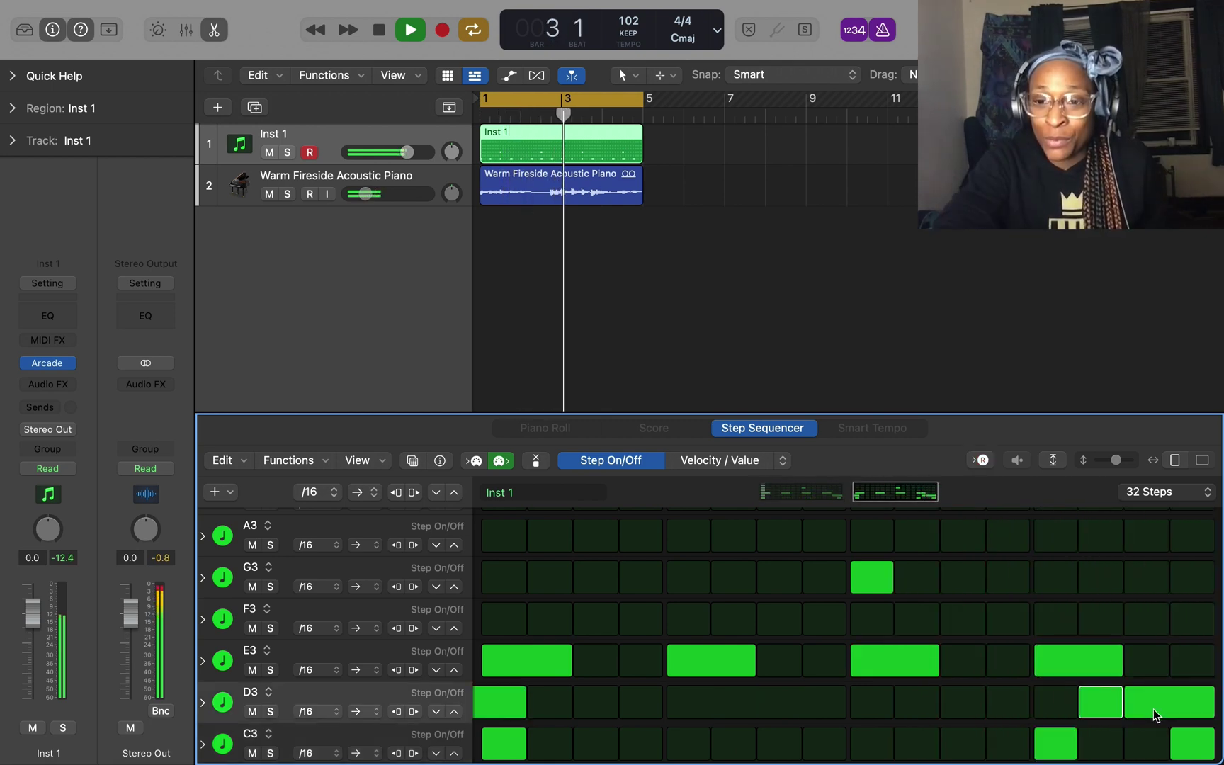
{"action": "left_click", "coordinate": [1098, 709]}
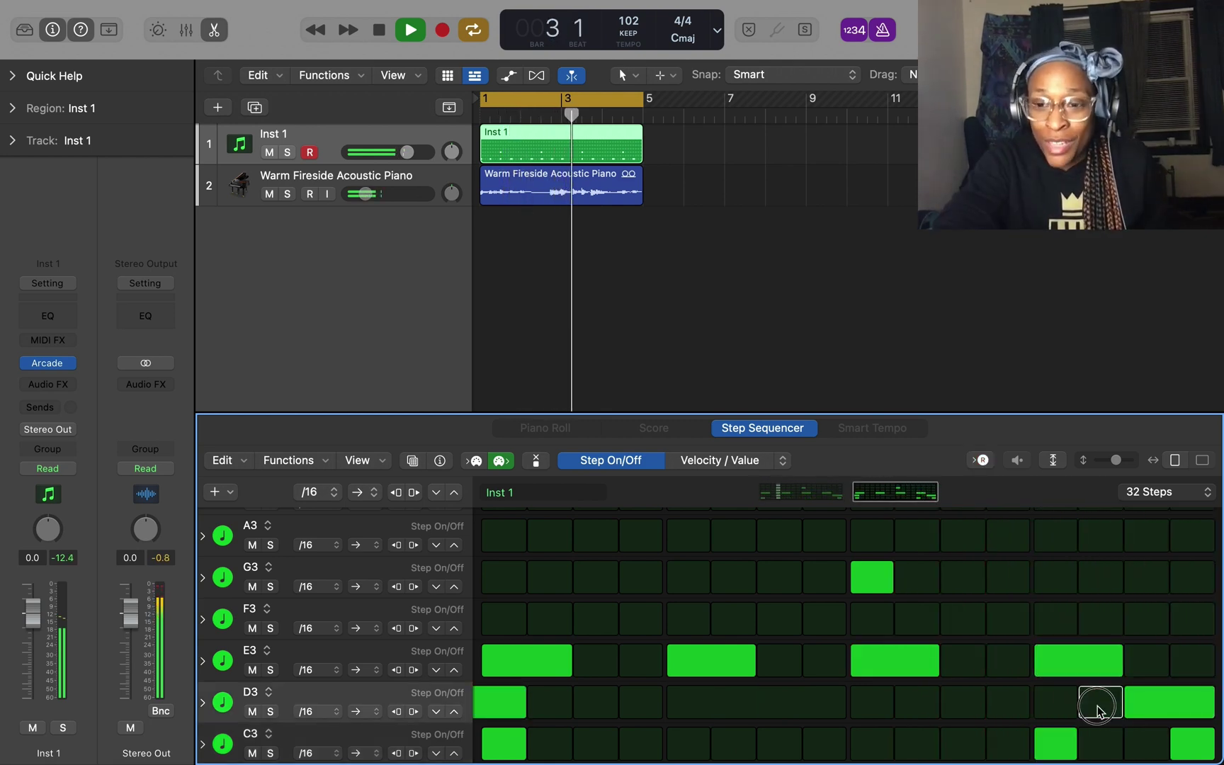
{"action": "left_click", "coordinate": [1177, 710]}
{"action": "left_click", "coordinate": [1157, 705]}
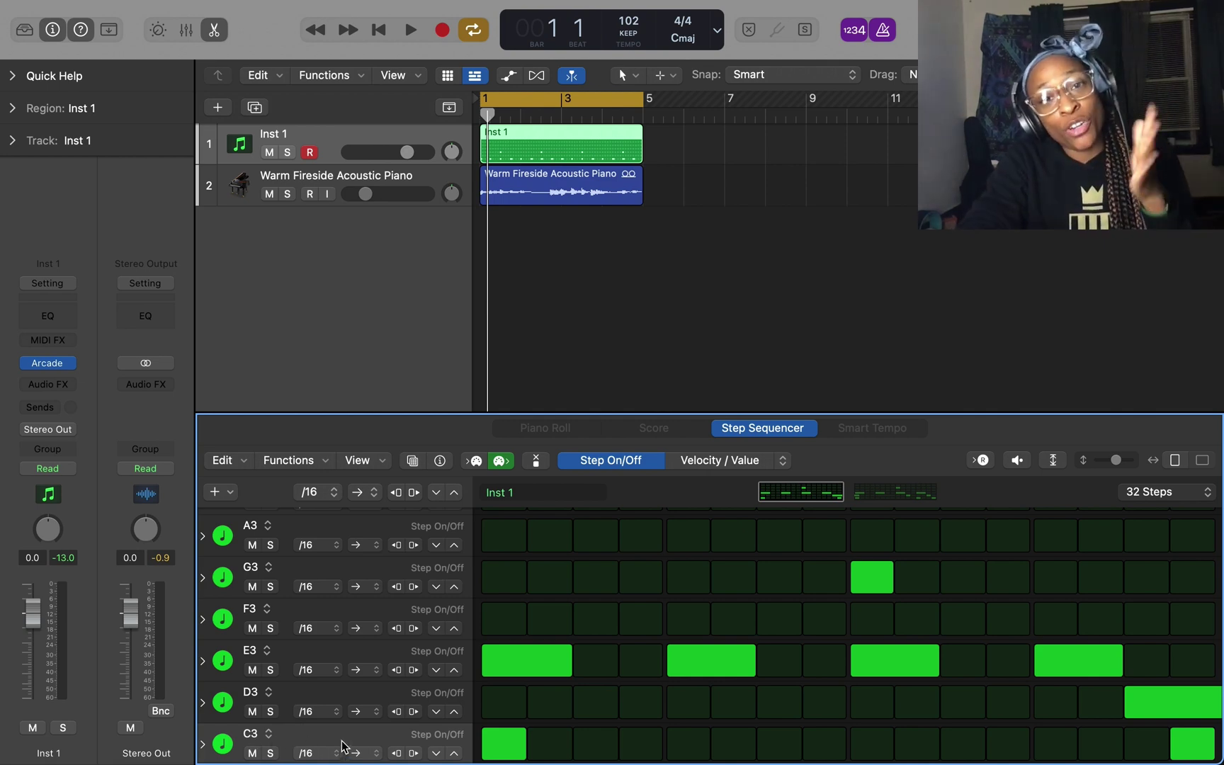
Rename the sequencer rows: C3 as Kick, D3 as Clap, E3 as CLOSED HH, F3 as OPEN HH and G3 as CLAP
{"action": "right_click", "coordinate": [254, 739]}
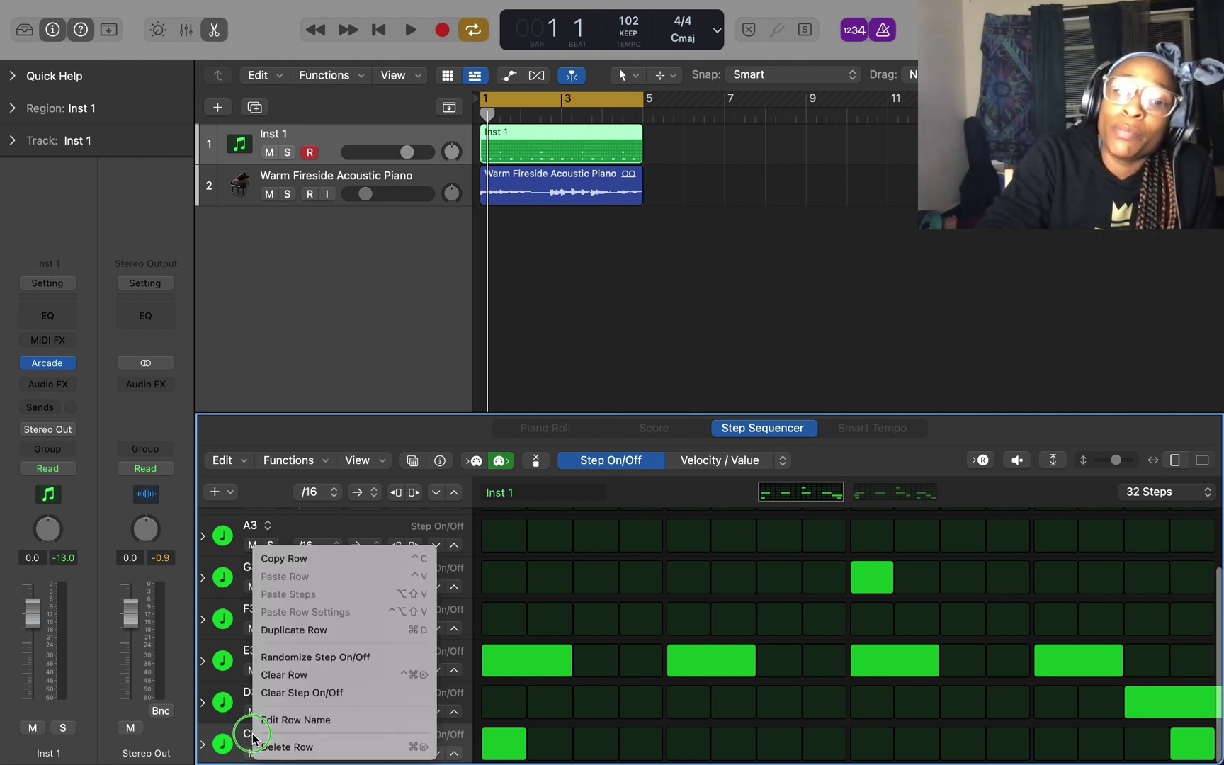
{"action": "left_click", "coordinate": [298, 720]}
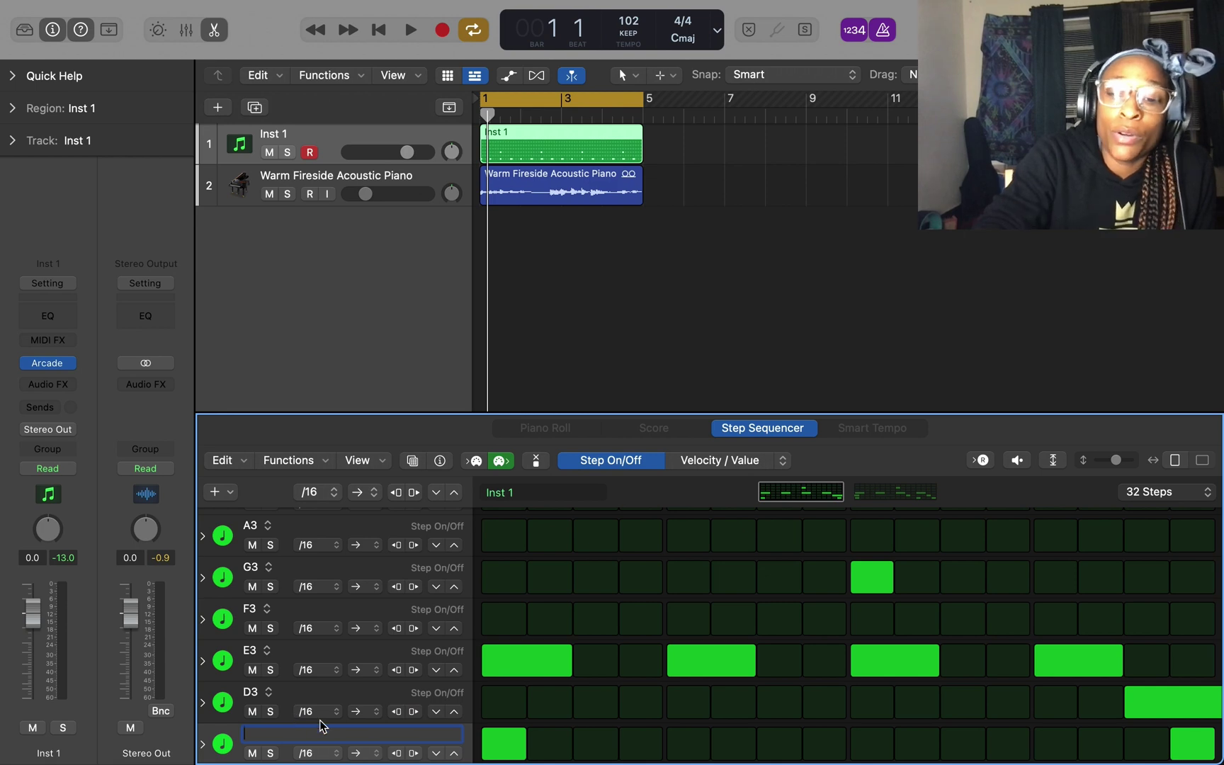
{"action": "key", "text": "Return"}
{"action": "left_click", "coordinate": [298, 666]}
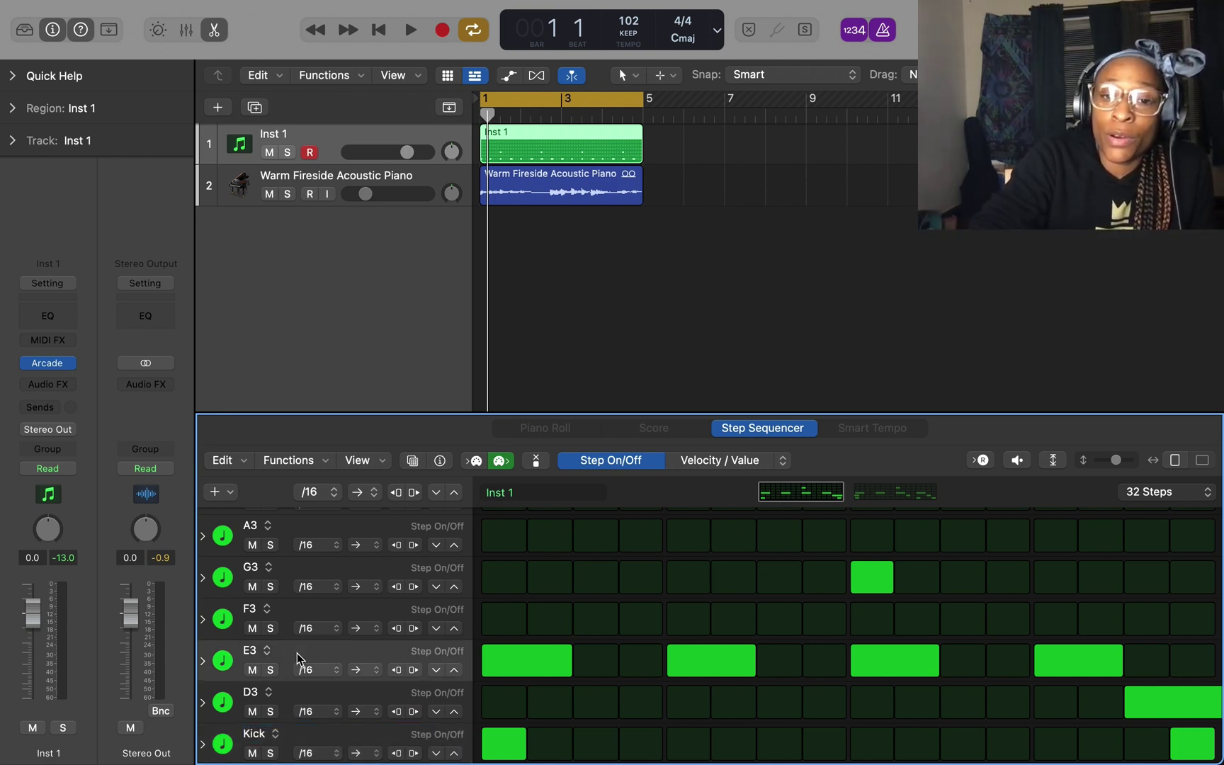
{"action": "right_click", "coordinate": [251, 655]}
{"action": "left_click", "coordinate": [317, 720]}
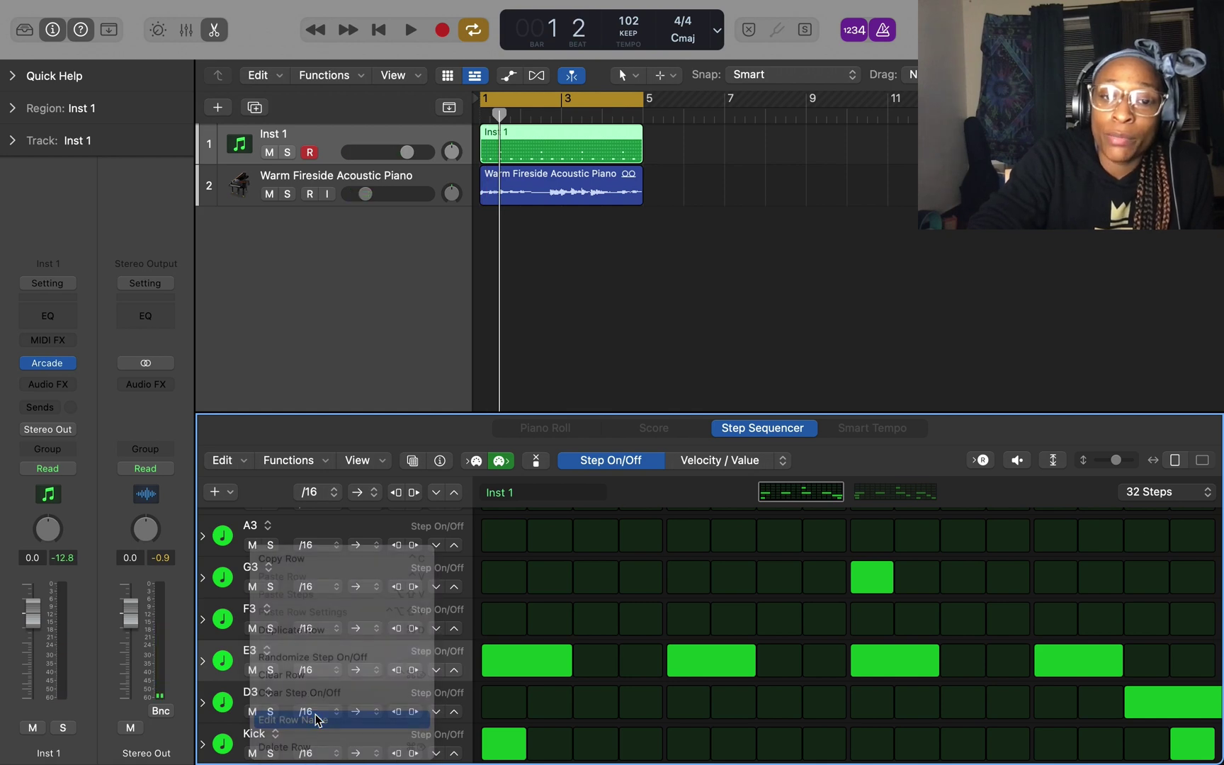
{"action": "type", "text": "HH"}
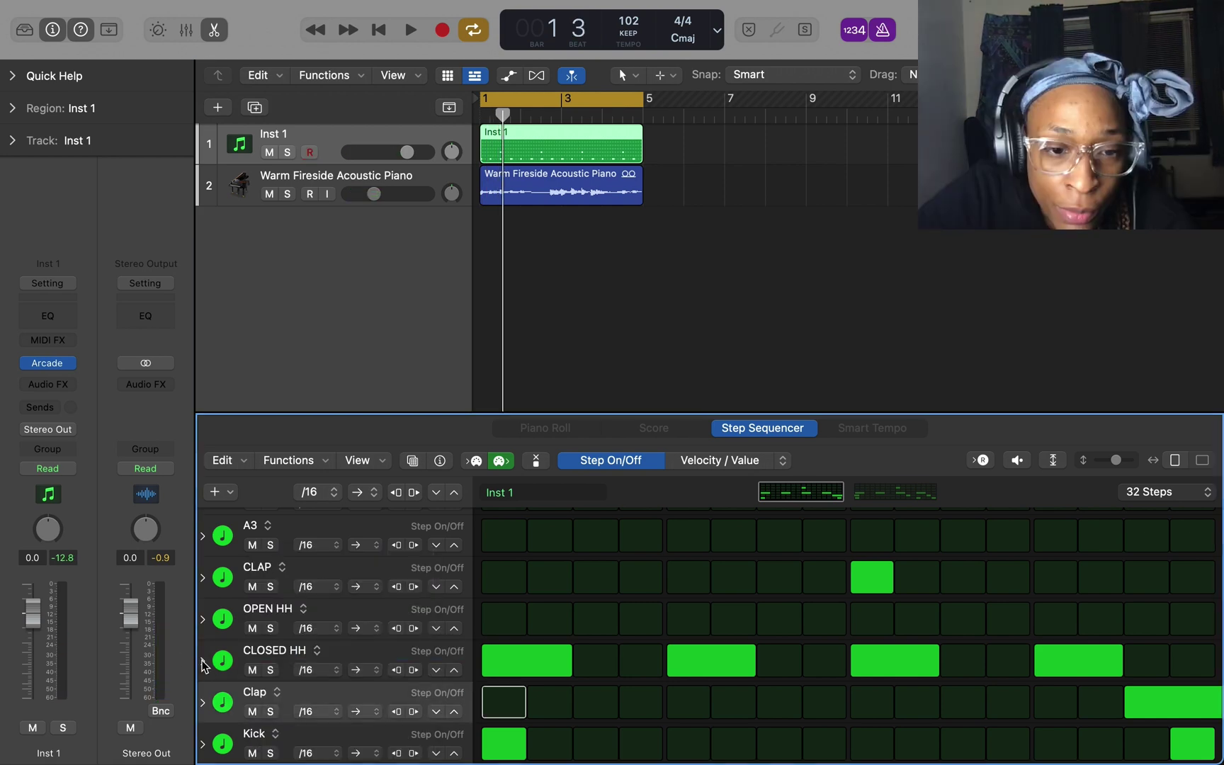
Expand the CLOSED HH row and set its four hits' velocities to 127, 110, 127 and 110
{"action": "left_click", "coordinate": [204, 659]}
{"action": "scroll", "coordinate": [535, 637], "scroll_direction": "down", "scroll_amount": 2}
{"action": "left_click_drag", "start_coordinate": [536, 638], "coordinate": [528, 608]}
{"action": "left_click_drag", "start_coordinate": [705, 646], "coordinate": [707, 622]}
{"action": "left_click_drag", "start_coordinate": [923, 640], "coordinate": [921, 627]}
{"action": "left_click_drag", "start_coordinate": [1055, 648], "coordinate": [1052, 629]}
{"action": "scroll", "coordinate": [1027, 567], "scroll_direction": "up", "scroll_amount": 1}
Record OPEN HH hits live into the pattern near the end of each bar
{"action": "left_click", "coordinate": [982, 462]}
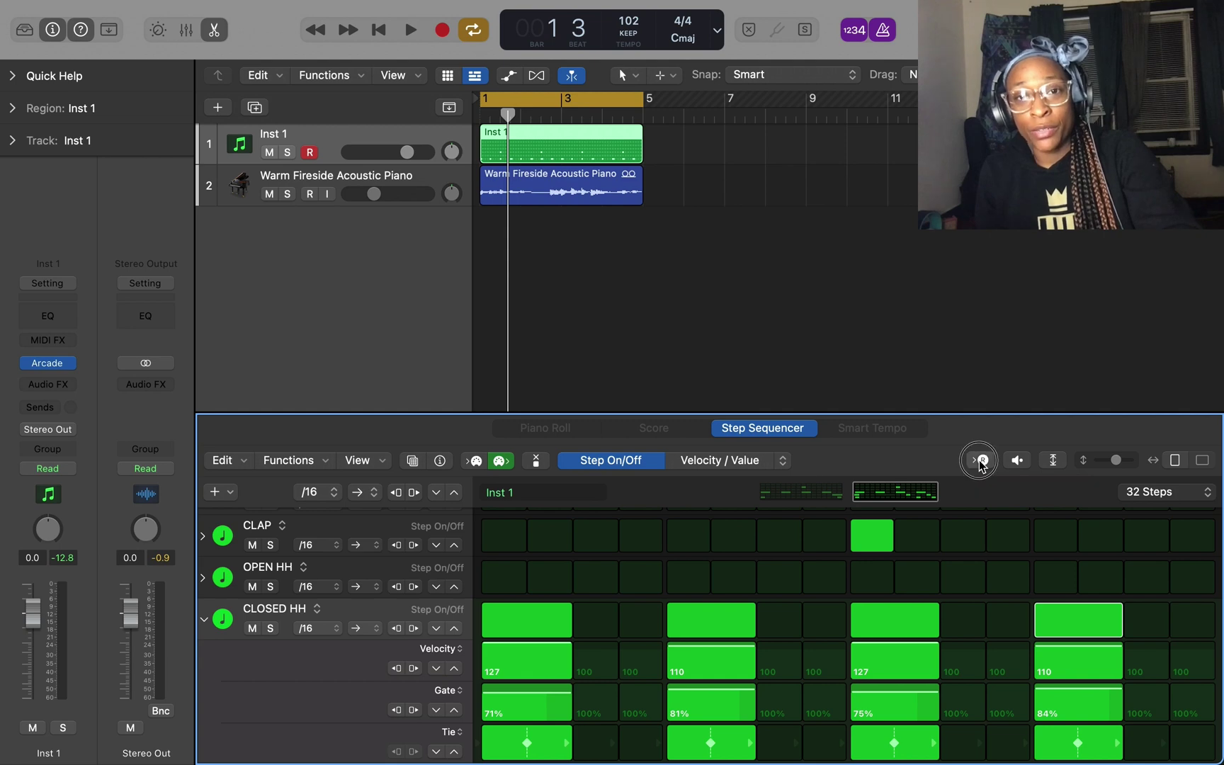
{"action": "key", "text": "space"}
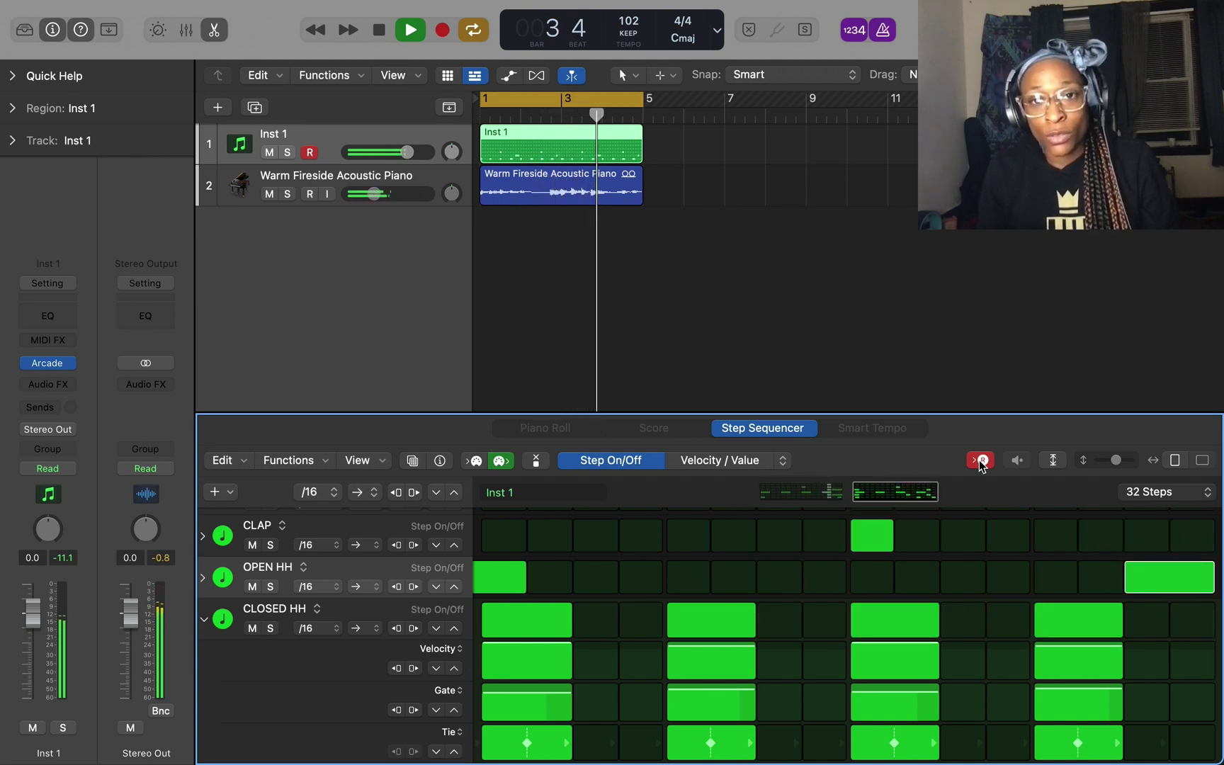
{"action": "key", "text": "space"}
Show Track Alternatives in the track headers and duplicate the Inst 1 track's current alternative
{"action": "right_click", "coordinate": [514, 145]}
{"action": "left_click", "coordinate": [475, 155]}
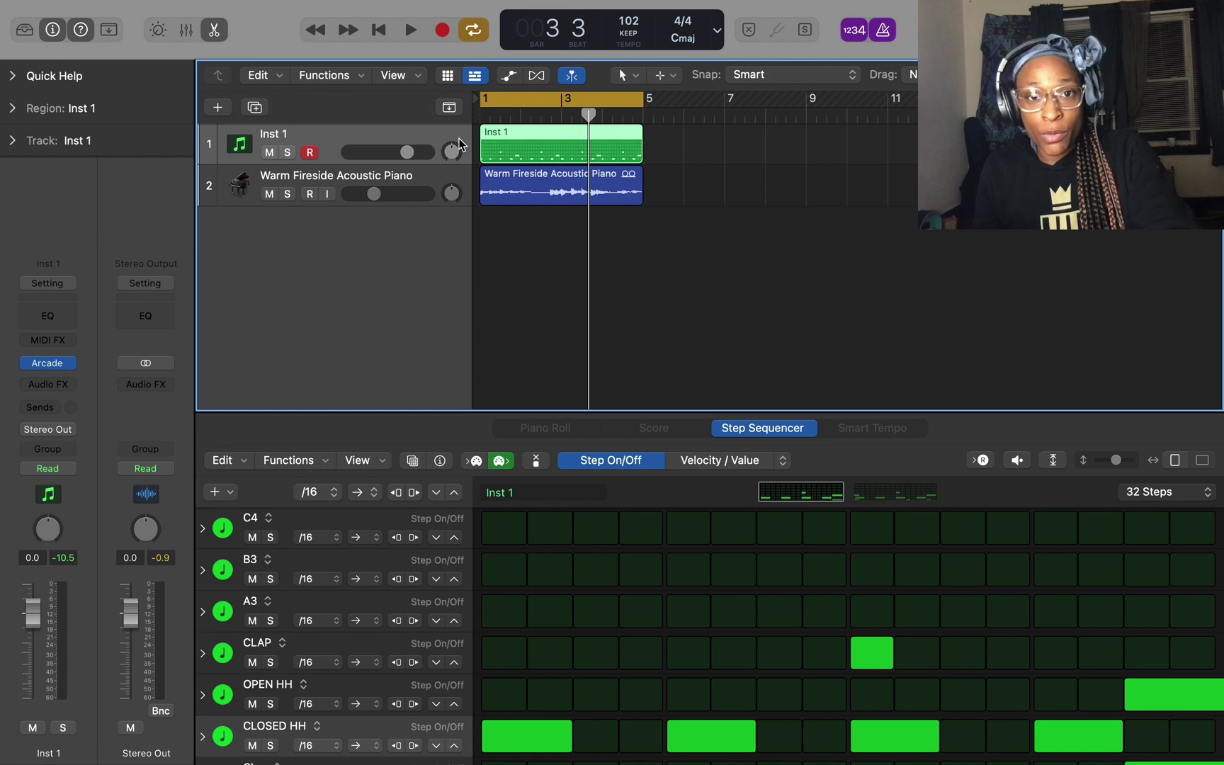
{"action": "right_click", "coordinate": [453, 134]}
{"action": "left_click", "coordinate": [421, 135]}
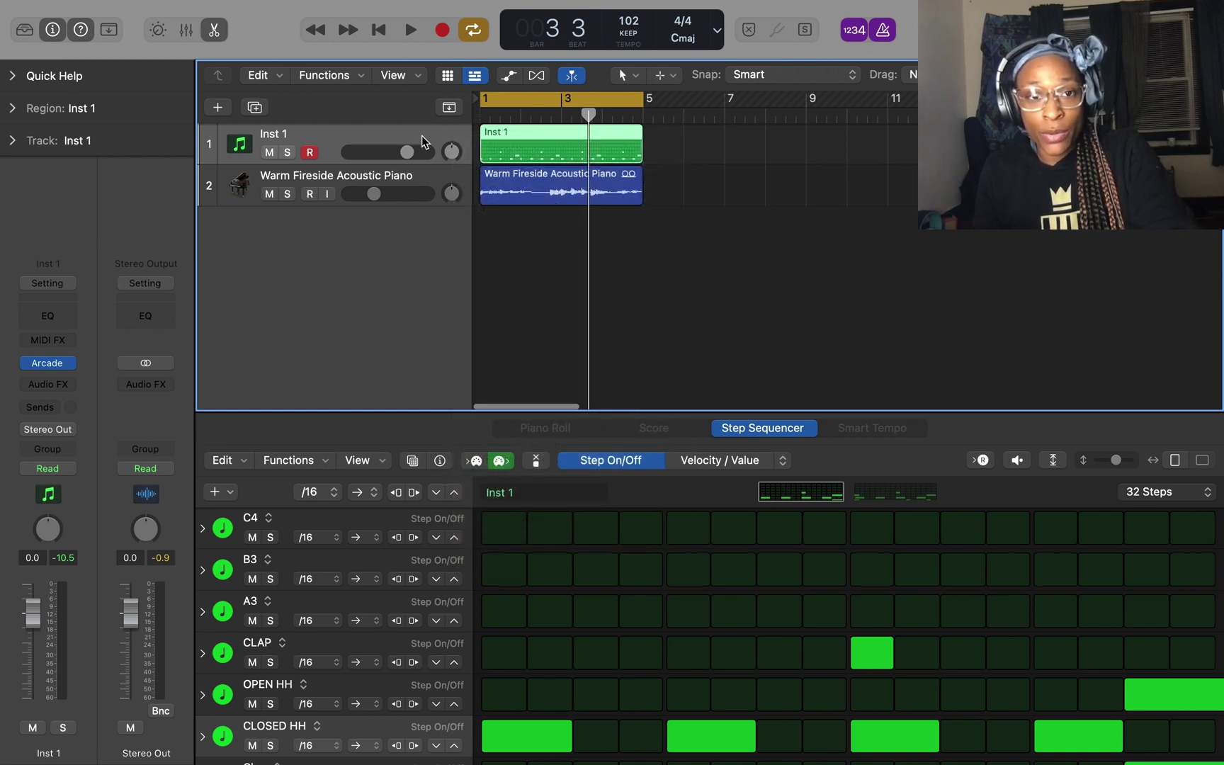
{"action": "right_click", "coordinate": [421, 135]}
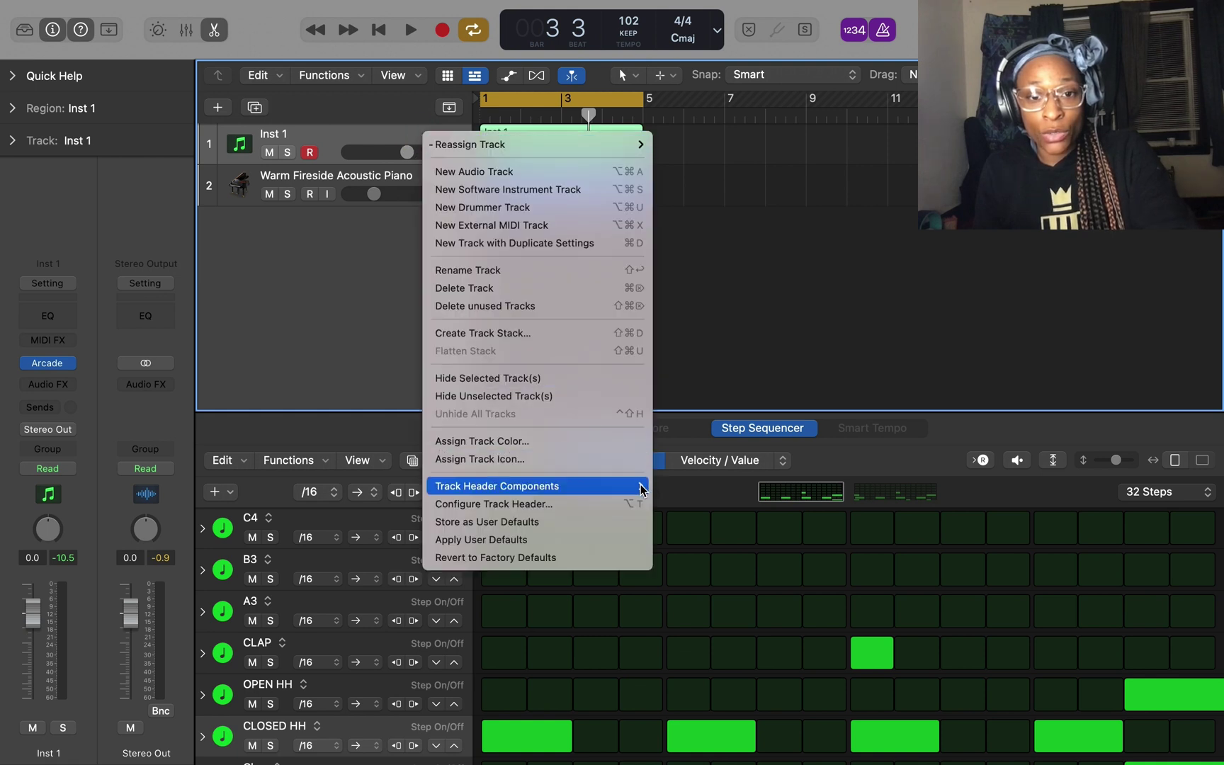
{"action": "mouse_move", "coordinate": [641, 489]}
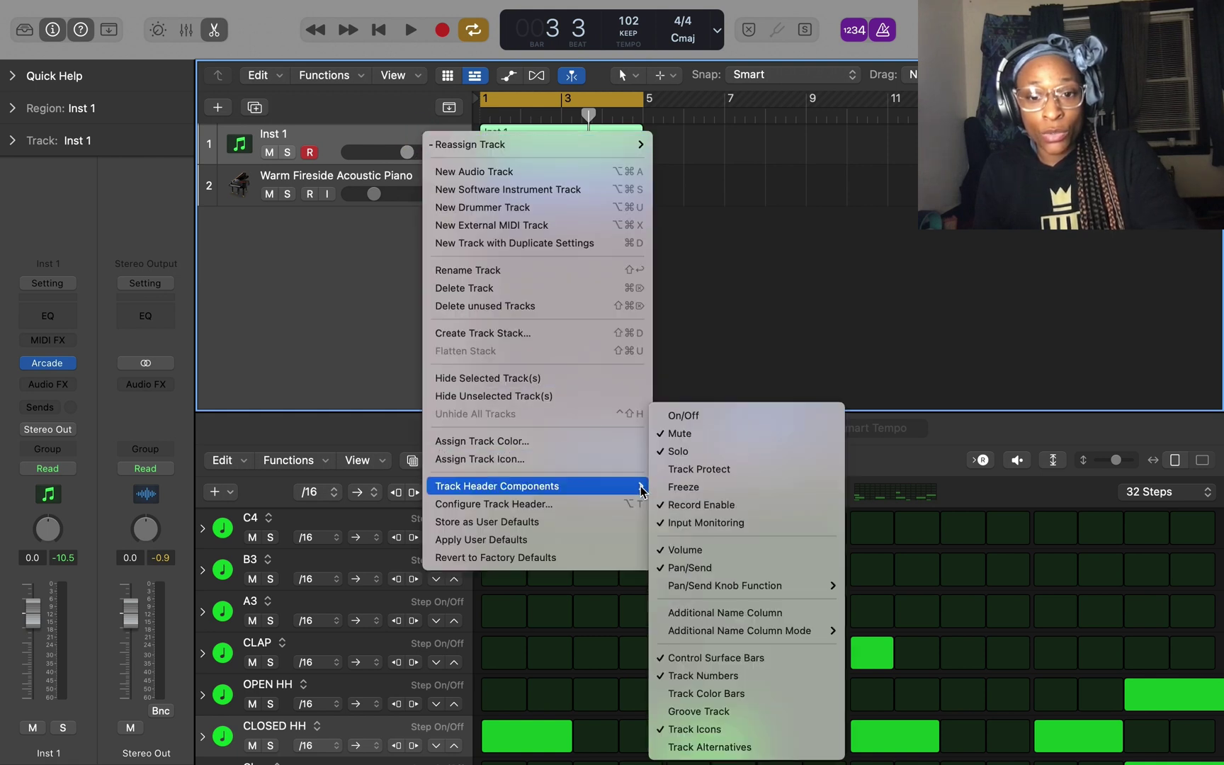
{"action": "left_click", "coordinate": [735, 748]}
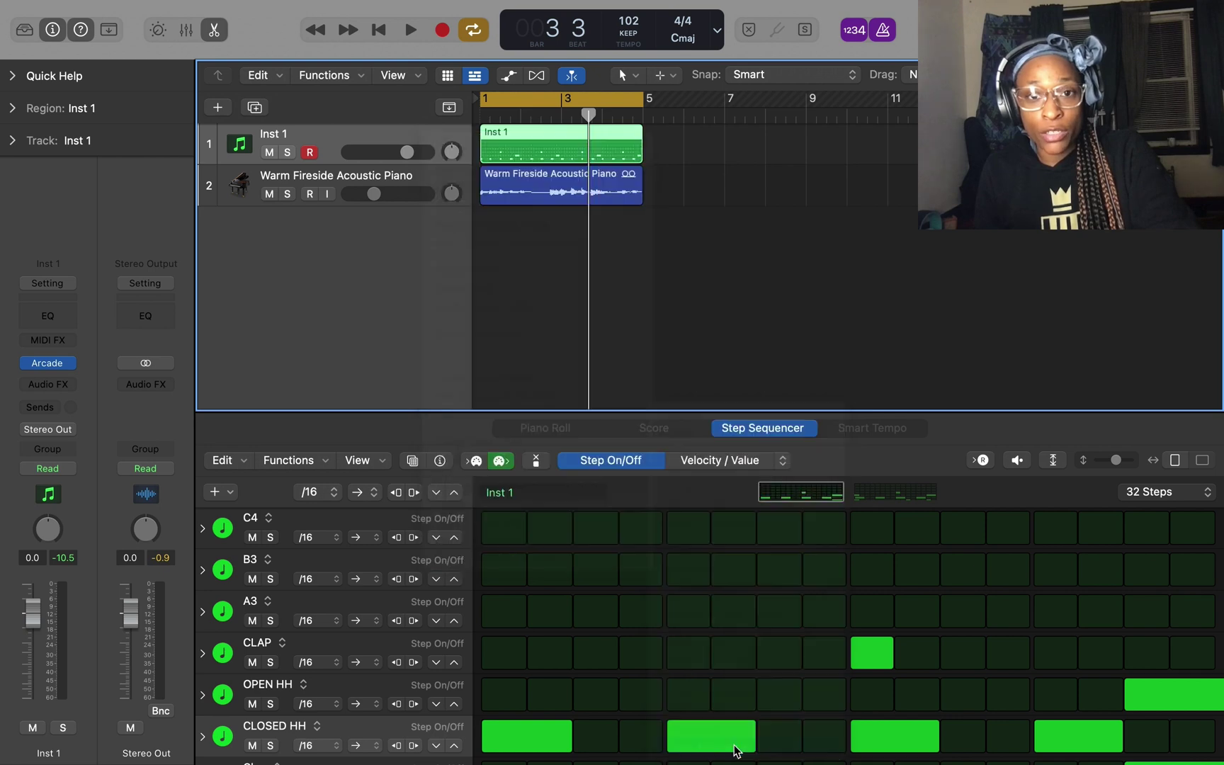
{"action": "left_click", "coordinate": [295, 136]}
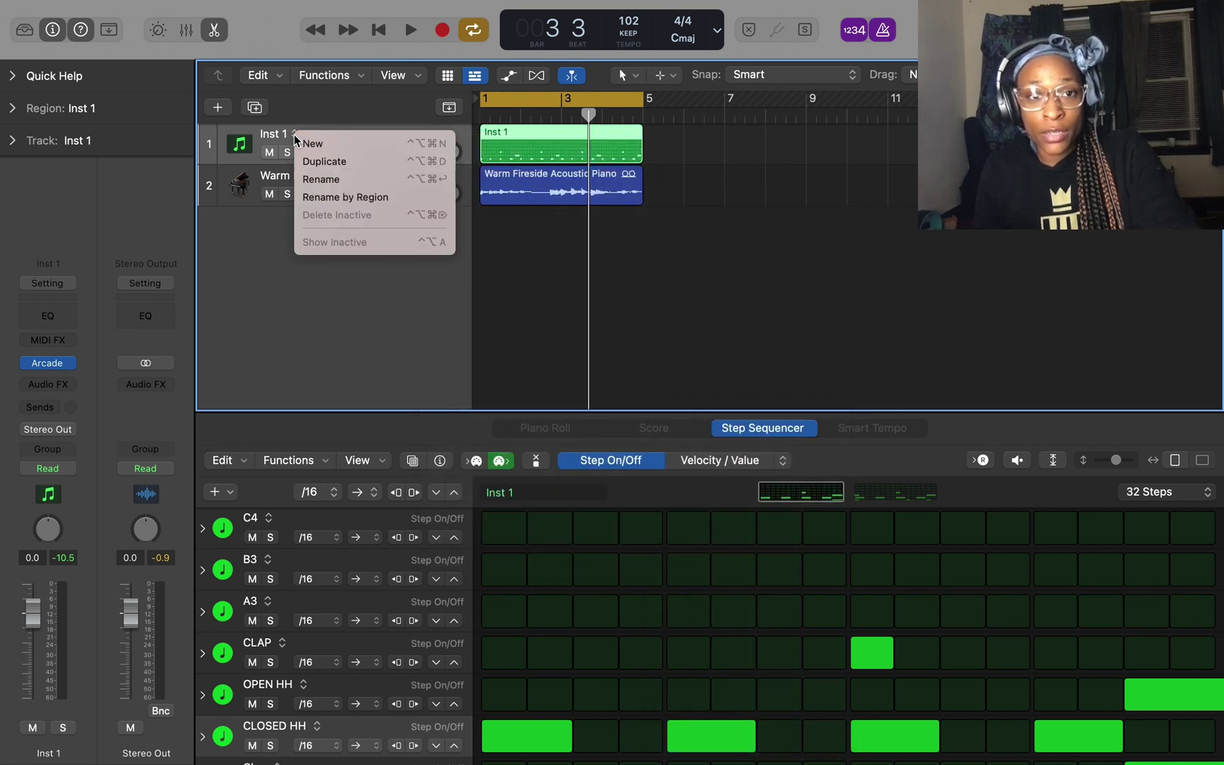
{"action": "left_click", "coordinate": [318, 162]}
Record Perc hits live into the duplicated alternative and extend the pattern to 64 steps
{"action": "key", "text": "space"}
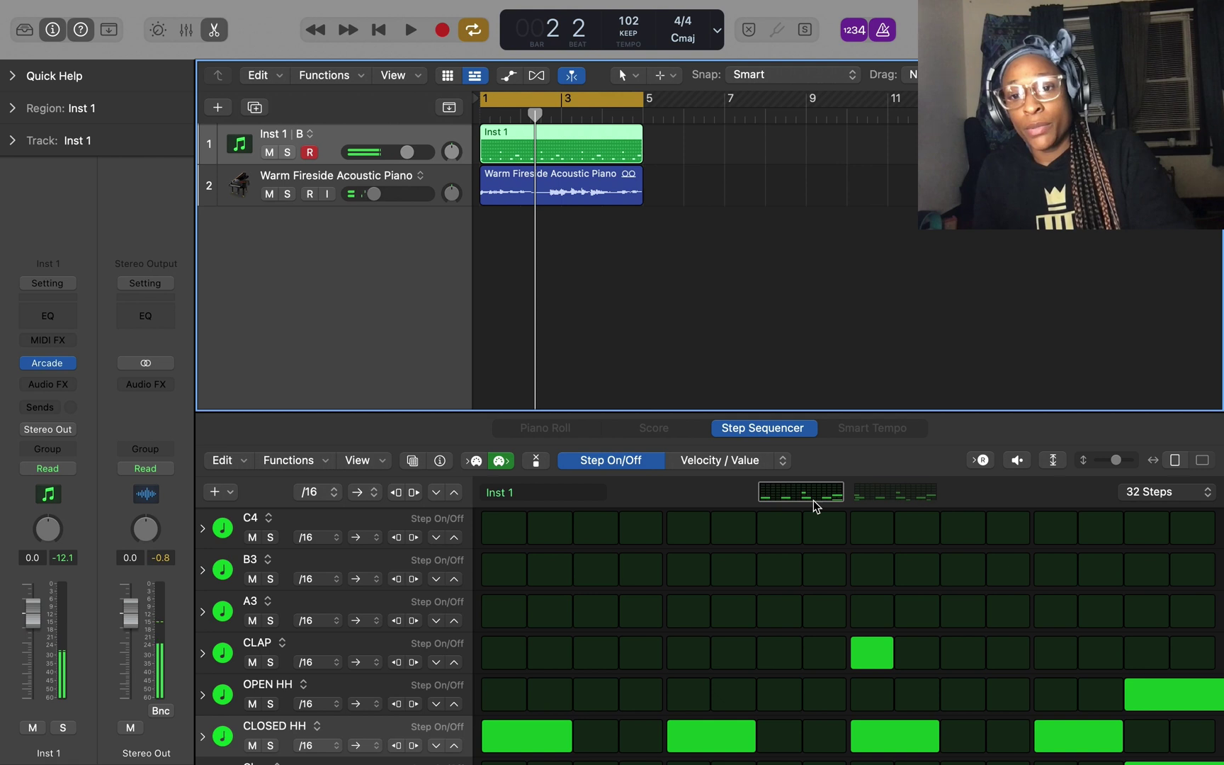
{"action": "left_click", "coordinate": [982, 460]}
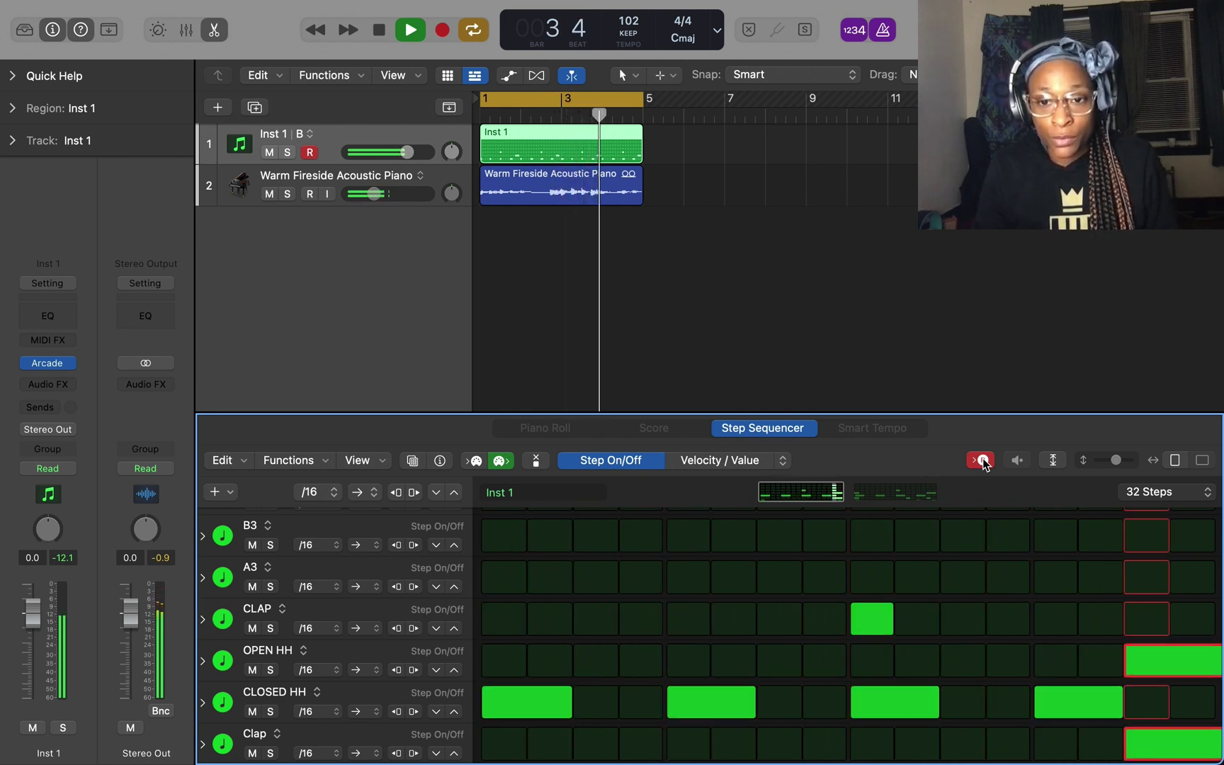
{"action": "left_click", "coordinate": [1165, 492]}
{"action": "left_click", "coordinate": [1148, 529]}
{"action": "key", "text": "space"}
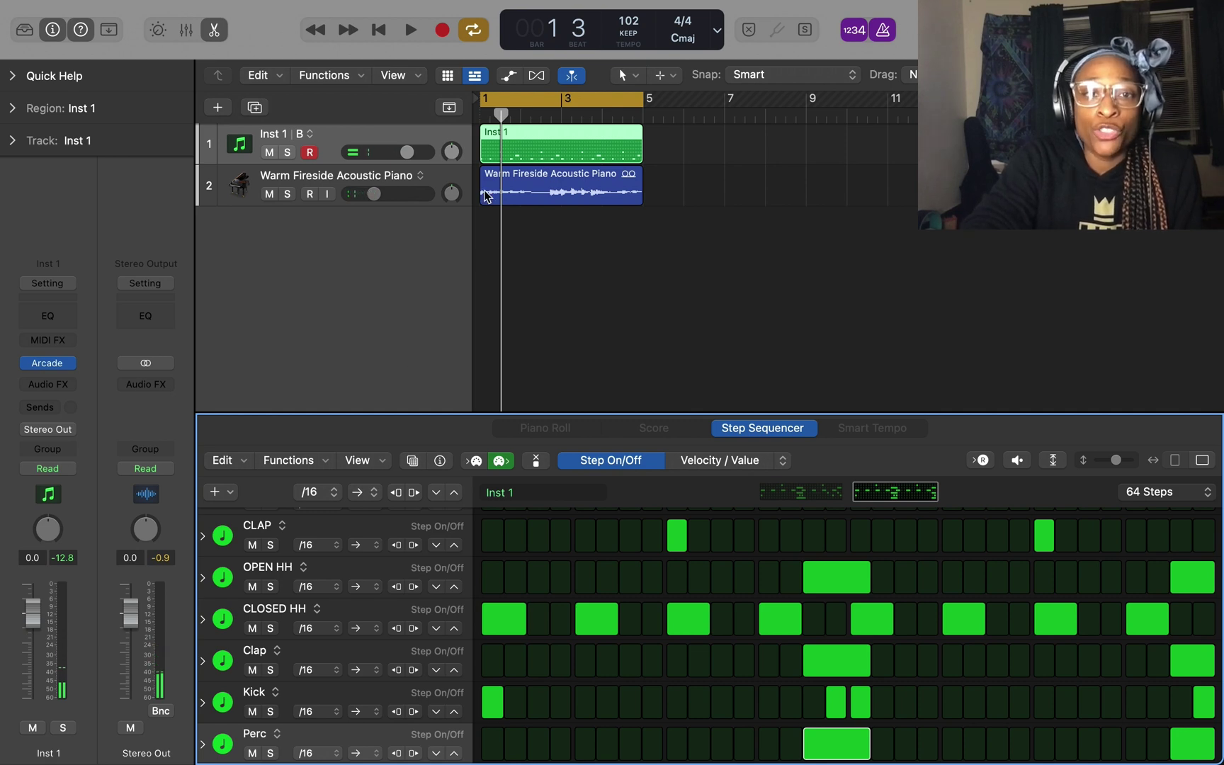
Solo the closed hi-hat's E3 channel in Arcade's mixer and lower its volume to -16.90 dB during playback
{"action": "mouse_move", "coordinate": [49, 366]}
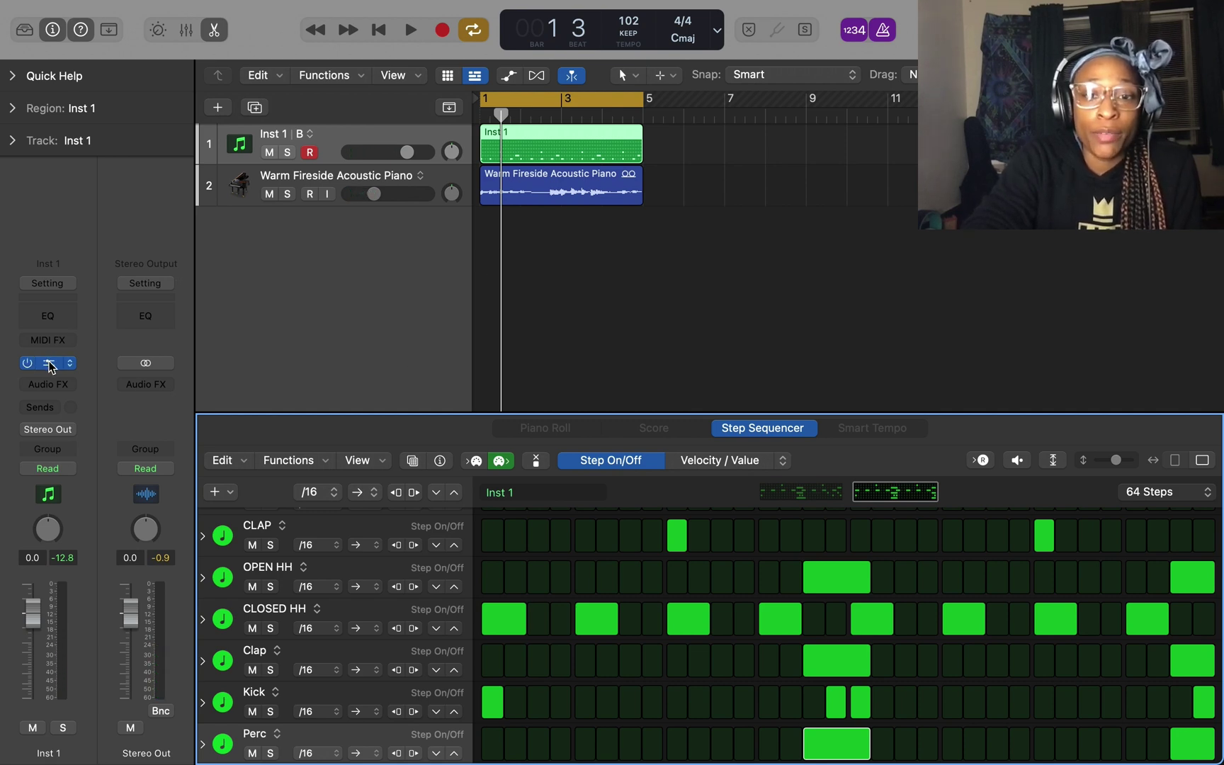
{"action": "left_click", "coordinate": [49, 364]}
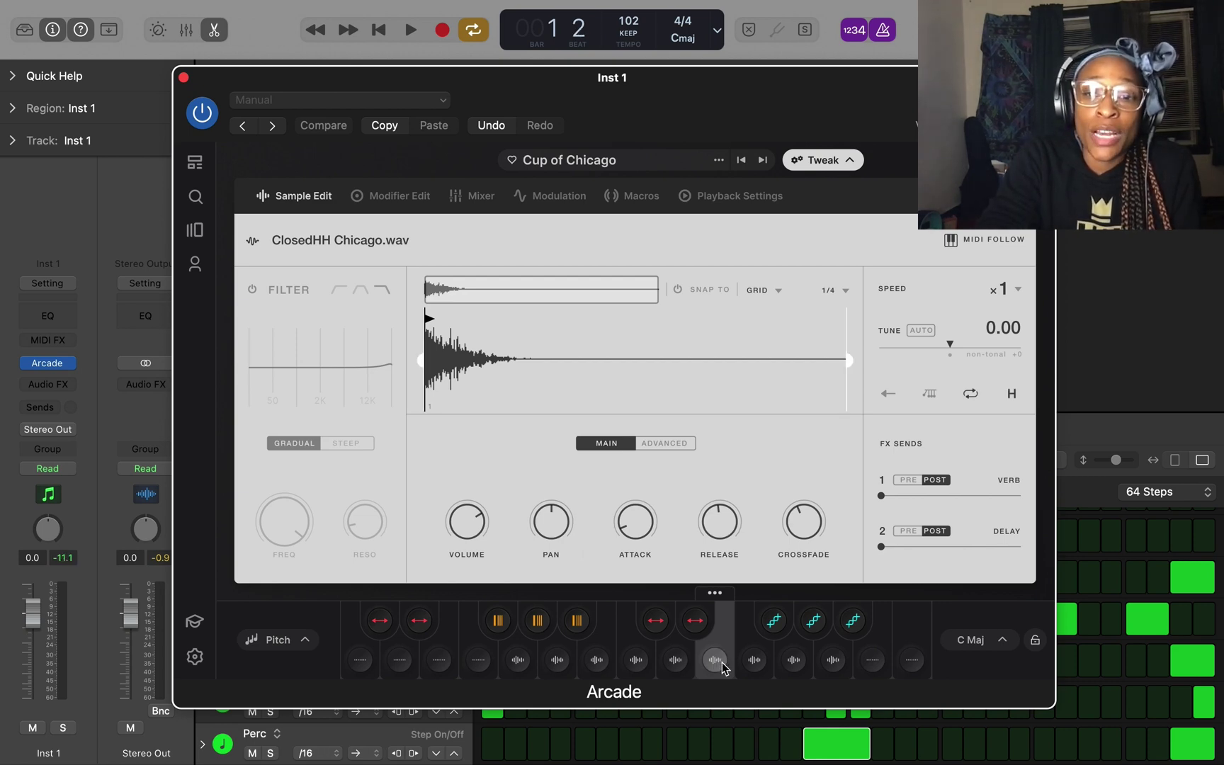
{"action": "left_click", "coordinate": [481, 200]}
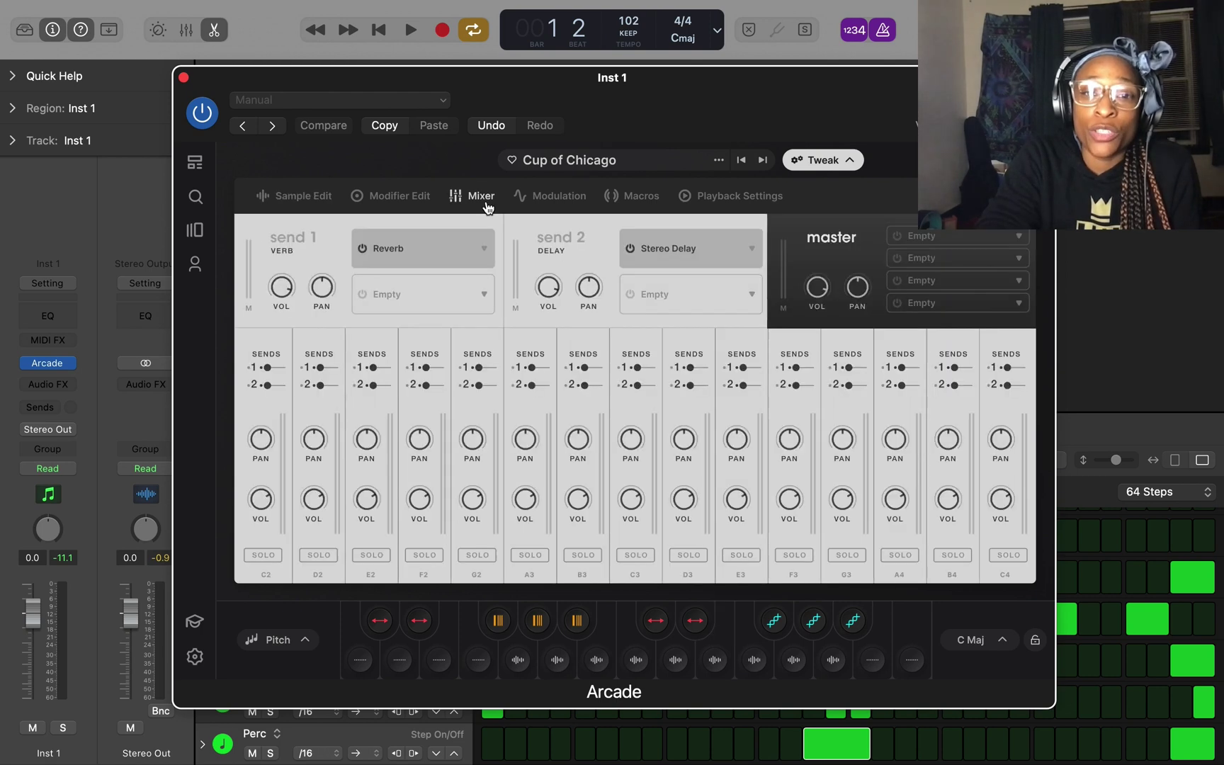
{"action": "left_click", "coordinate": [741, 555]}
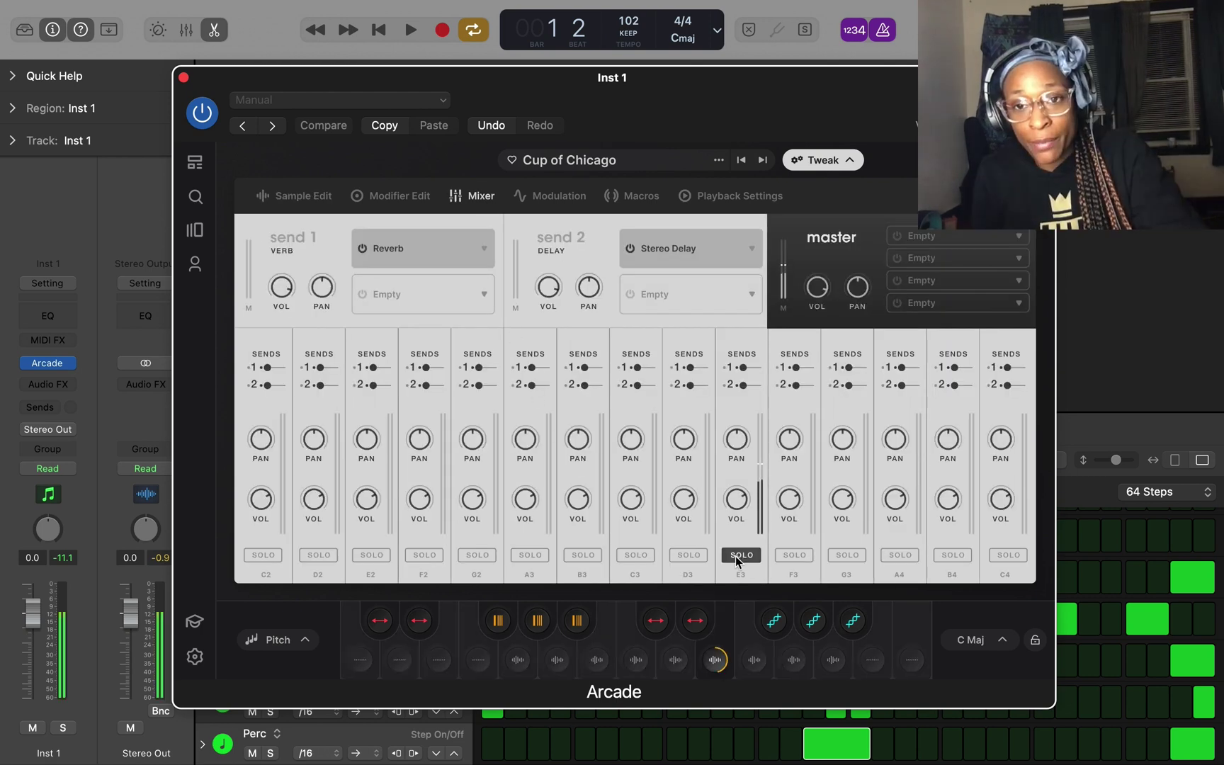
{"action": "key", "text": "space"}
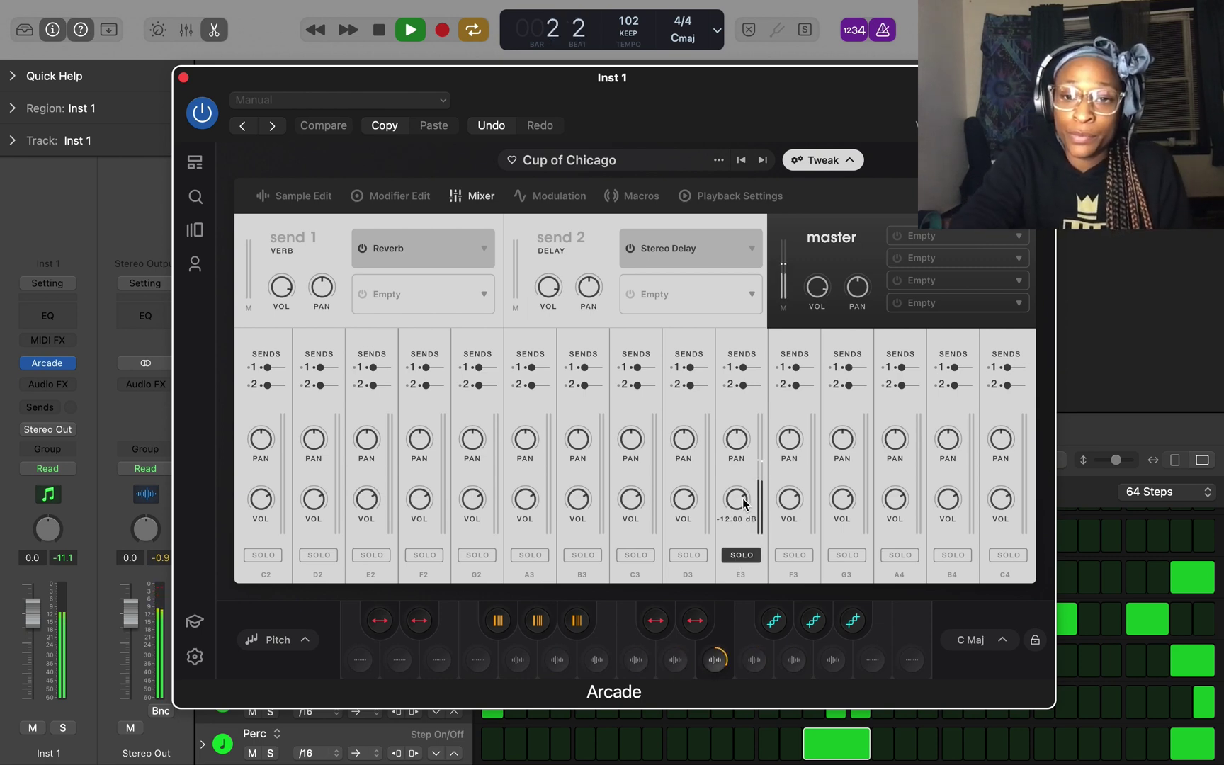
{"action": "mouse_move", "coordinate": [738, 500]}
{"action": "left_mouse_down"}
{"action": "mouse_move", "coordinate": [749, 548]}
{"action": "mouse_move", "coordinate": [728, 488]}
{"action": "mouse_move", "coordinate": [735, 507]}
{"action": "left_mouse_up"}
Adjust the E3 channel's pan in the Arcade mixer and audition the soloed hi-hat
{"action": "mouse_move", "coordinate": [735, 439]}
{"action": "key", "text": "space"}
{"action": "left_click_drag", "start_coordinate": [737, 430], "coordinate": [732, 427]}
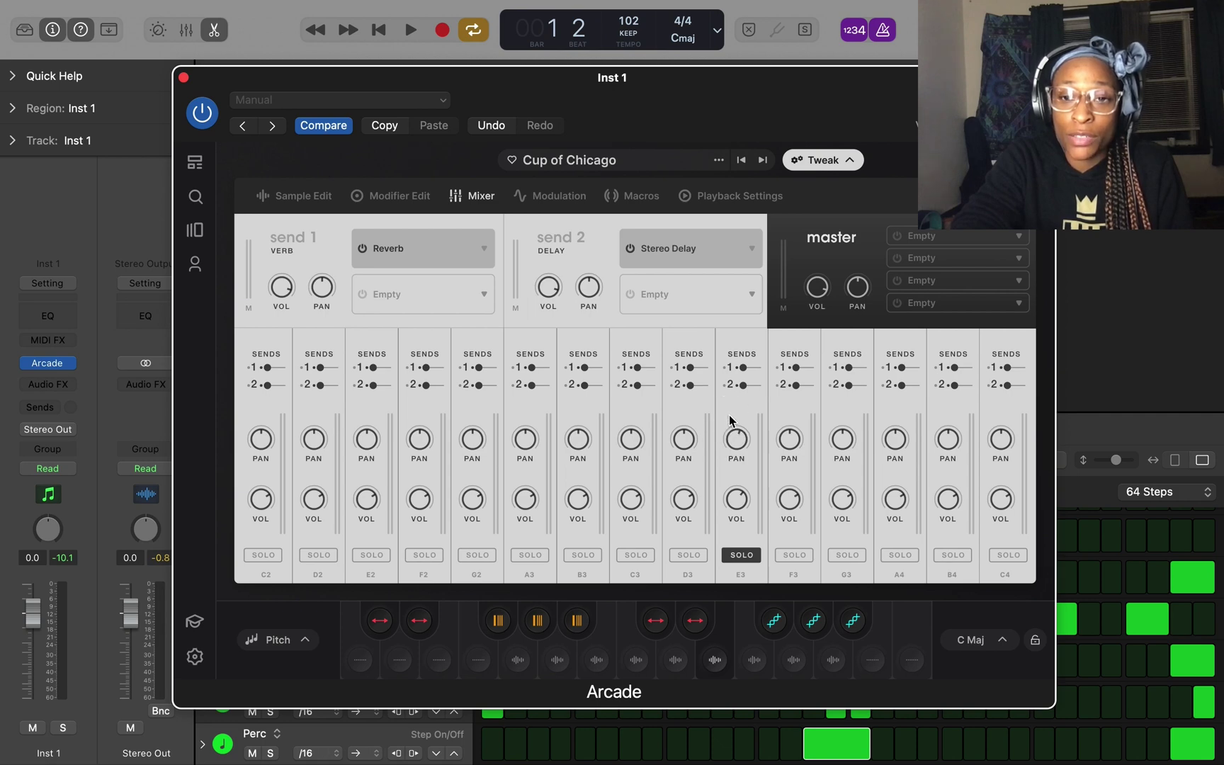
{"action": "key", "text": "space"}
{"action": "mouse_move", "coordinate": [756, 505]}
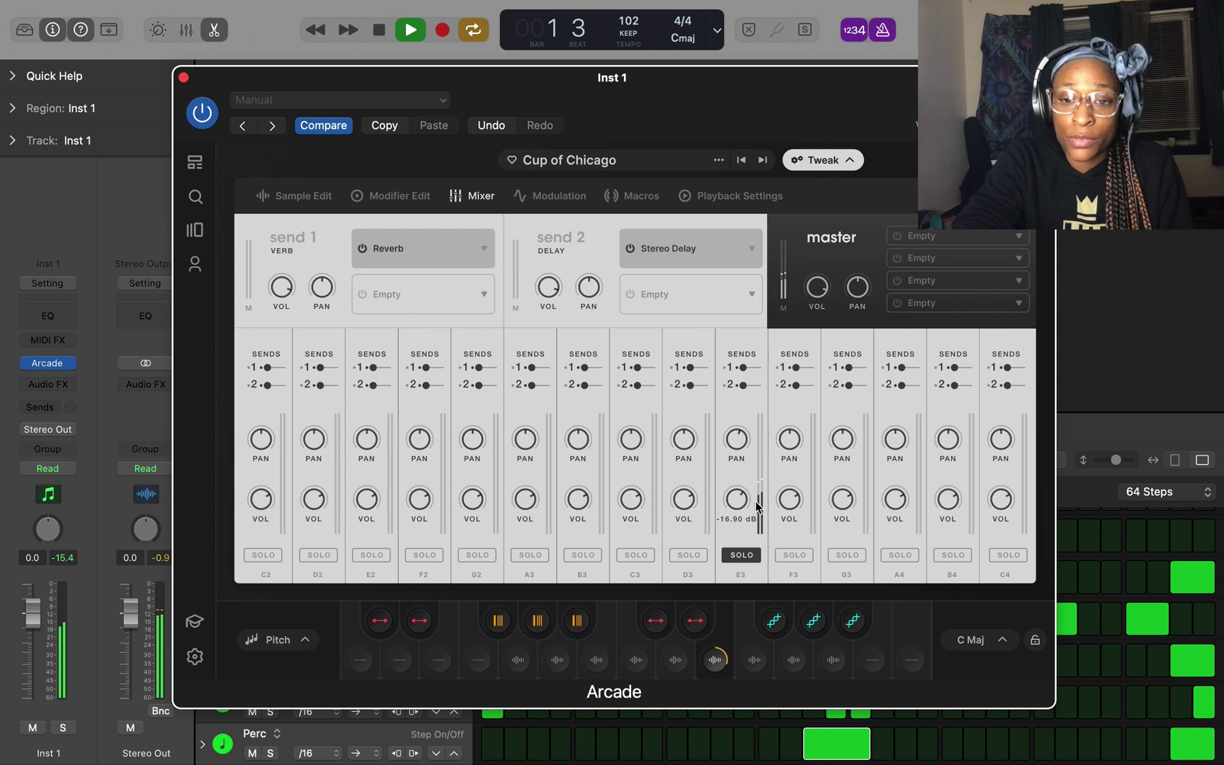
{"action": "key", "text": "space"}
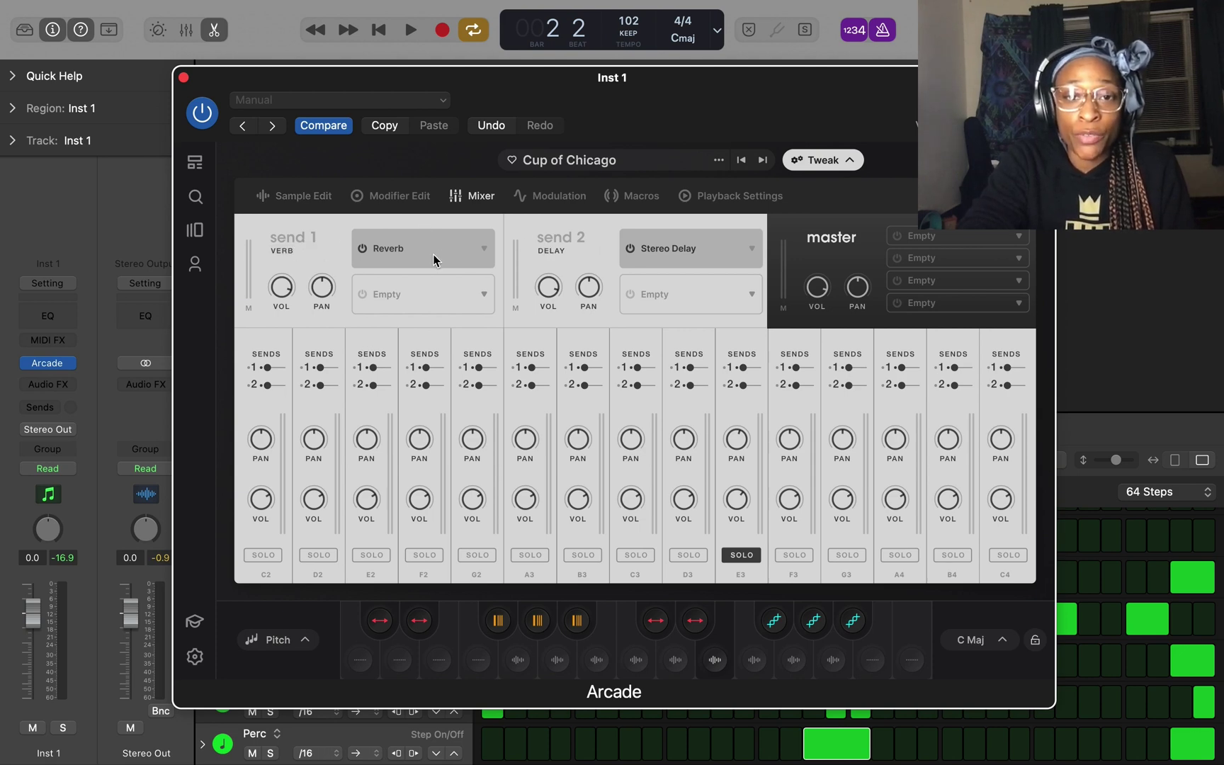
Raise the reverb send on the ClosedHH Chicago sample slightly and audition it
{"action": "left_click", "coordinate": [476, 298]}
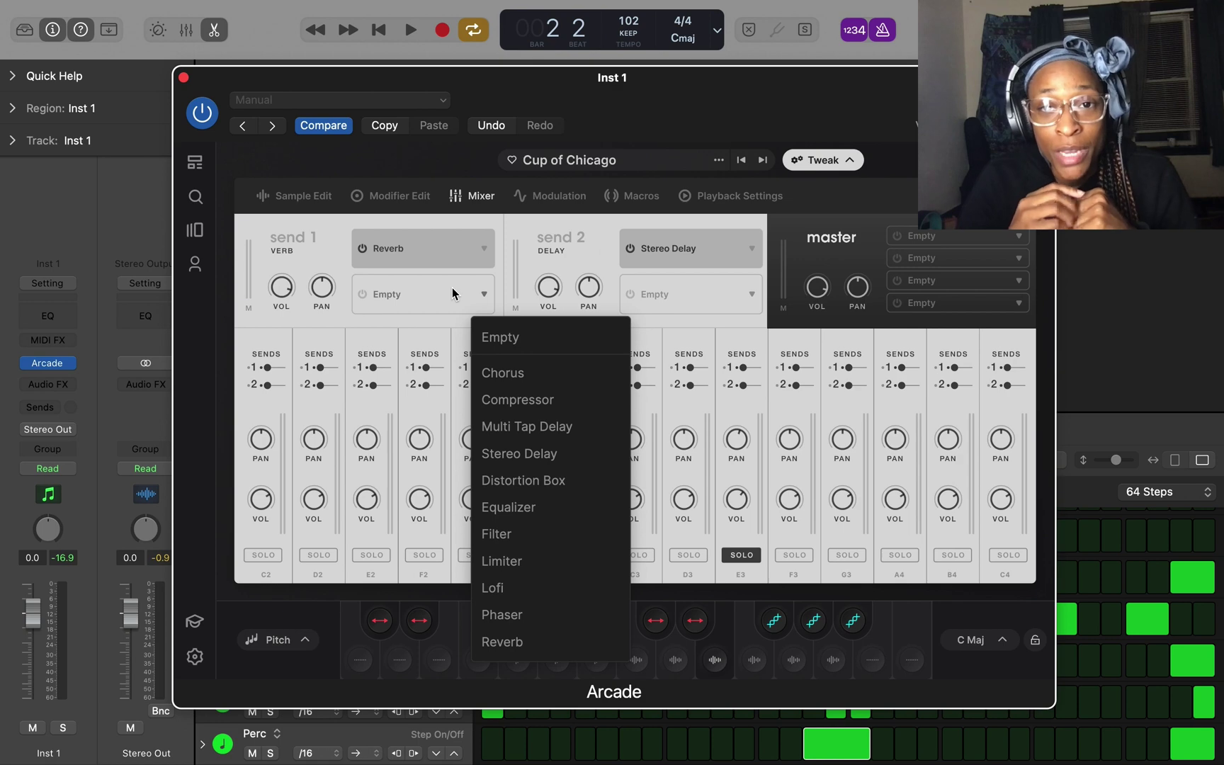
{"action": "left_click", "coordinate": [721, 637]}
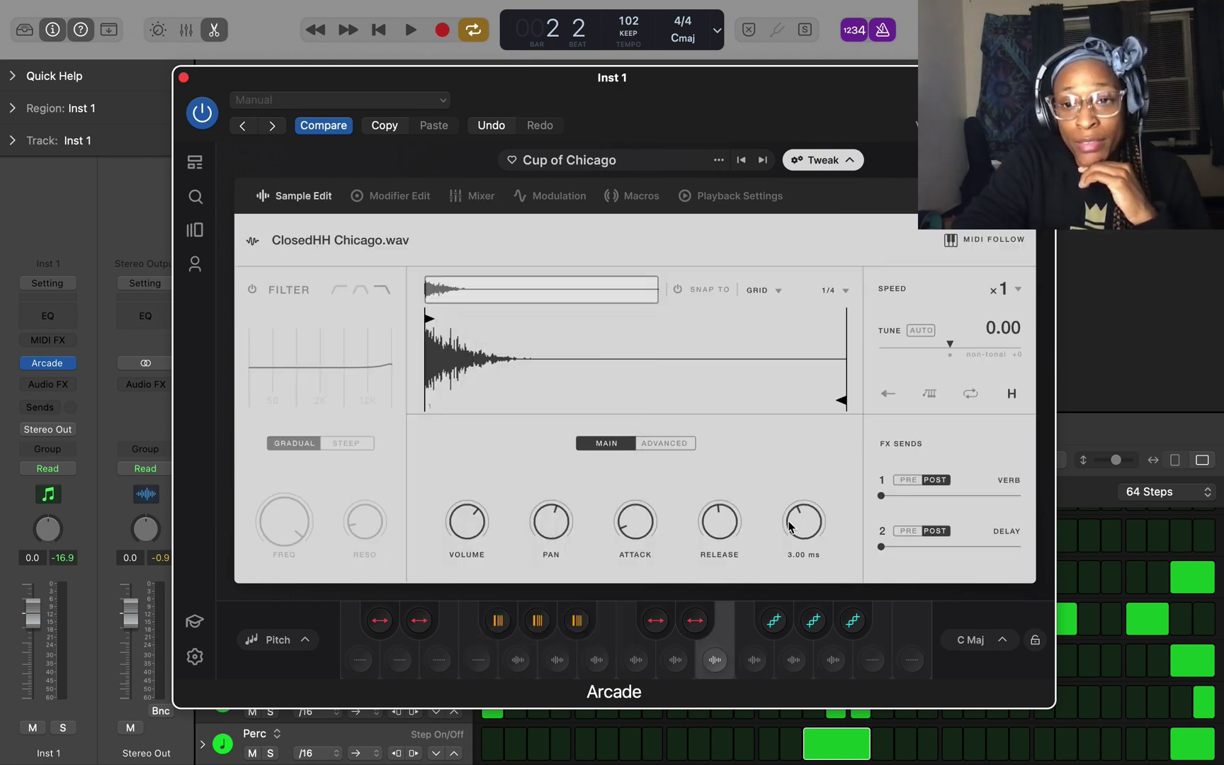
{"action": "left_click", "coordinate": [903, 496]}
{"action": "key", "text": "space"}
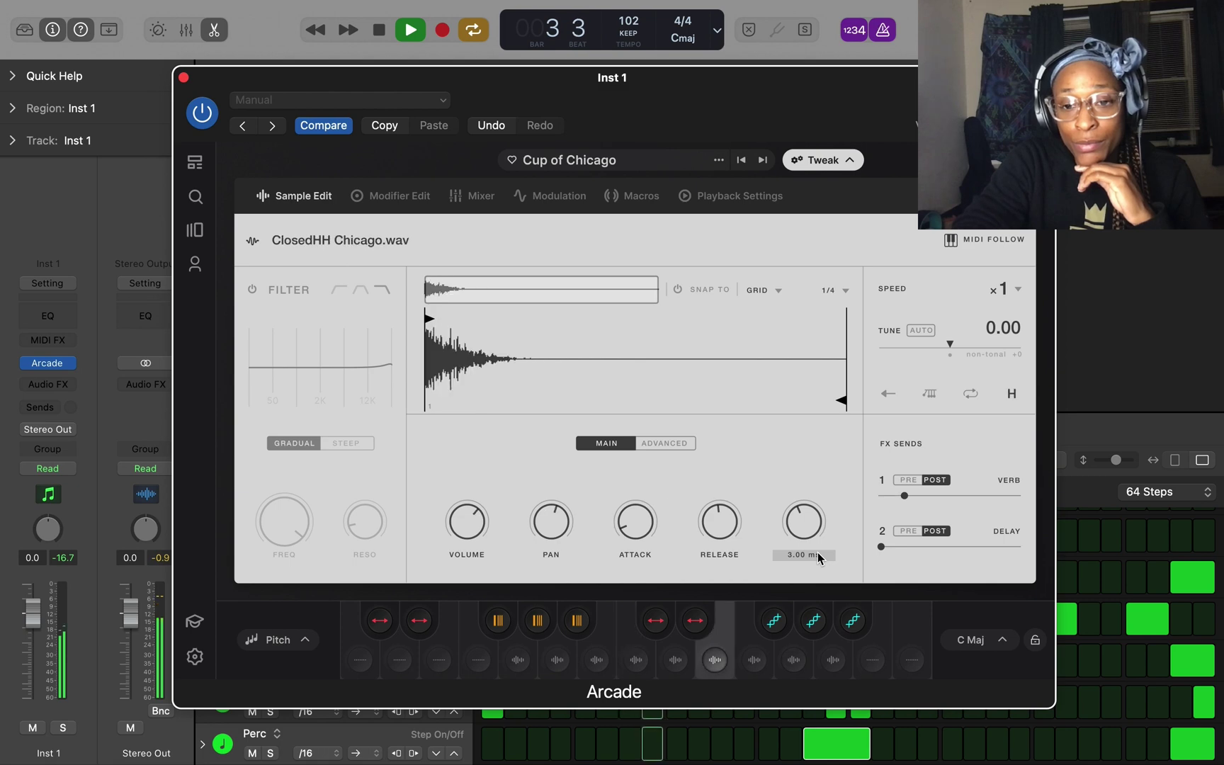
{"action": "key", "text": "space"}
Add a small amount of delay send to the ClosedHH Chicago sample and play the beat
{"action": "left_click", "coordinate": [880, 545]}
{"action": "left_click_drag", "start_coordinate": [881, 546], "coordinate": [889, 547]}
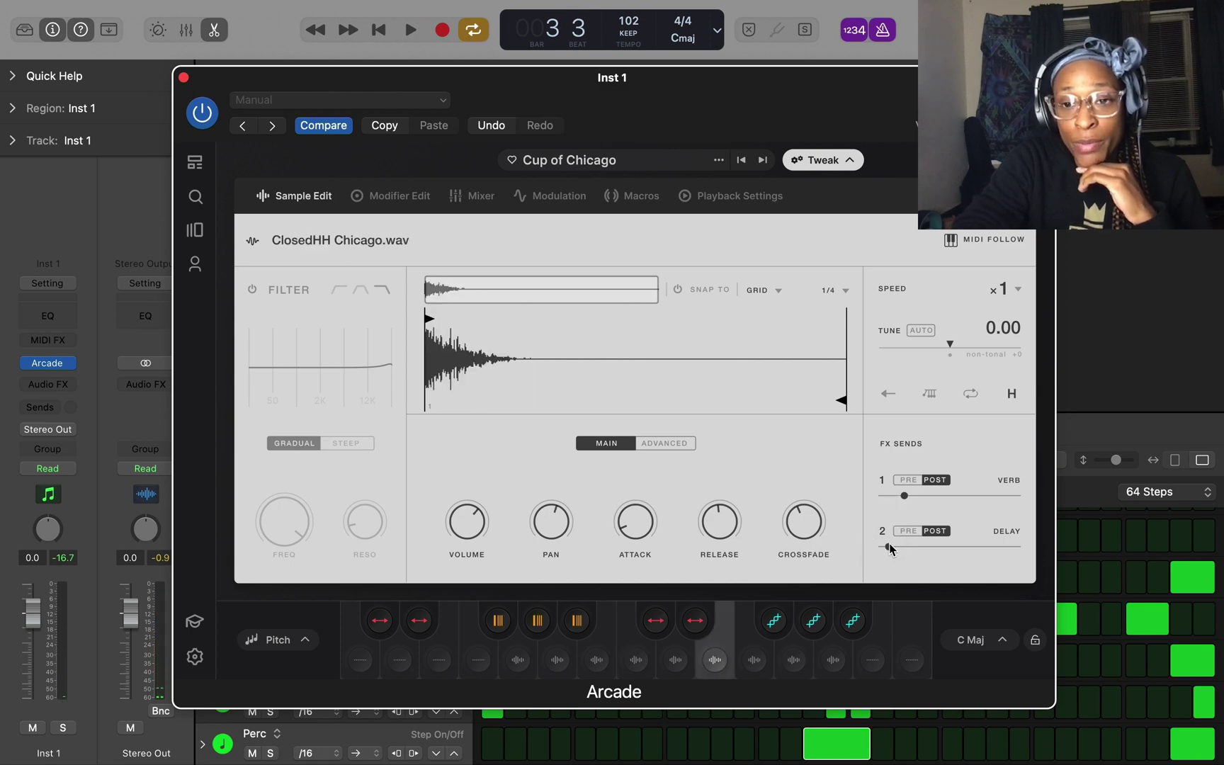
{"action": "key", "text": "space"}
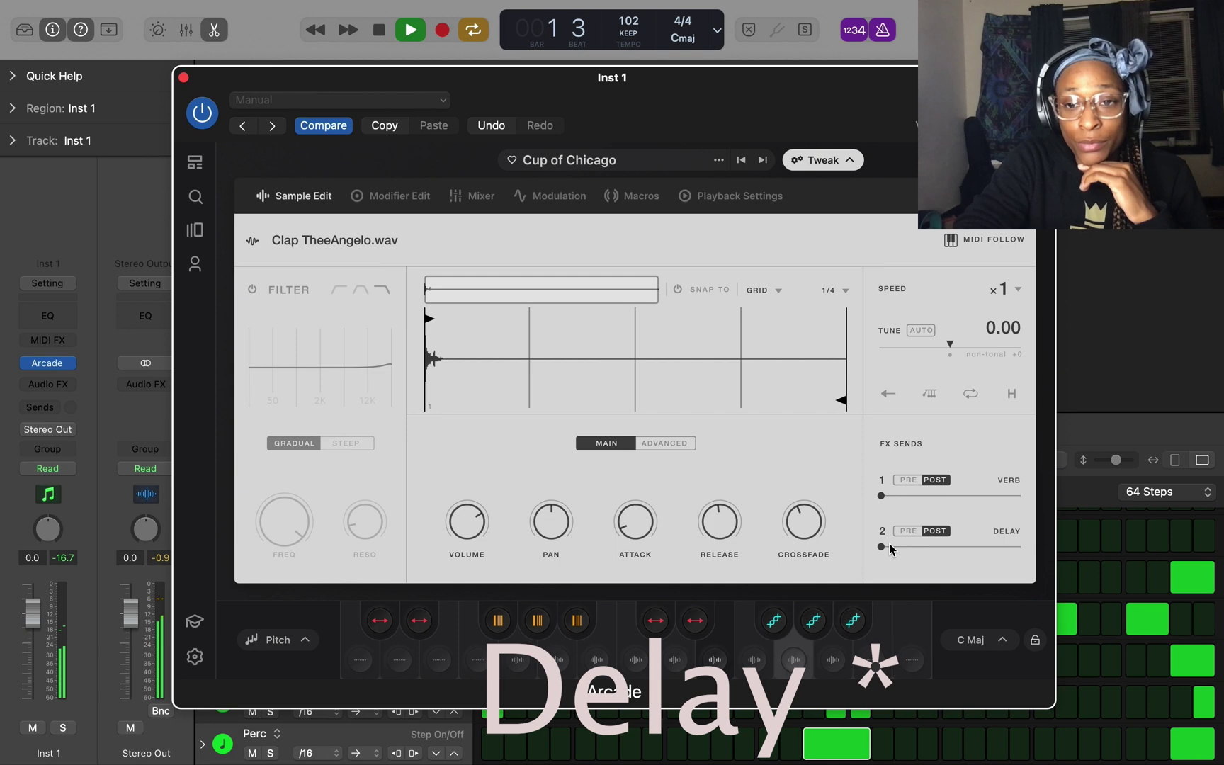
Examine the Stereo Delay settings on send 2 in the mixer and audition the soloed hi-hat with them
{"action": "key", "text": "space"}
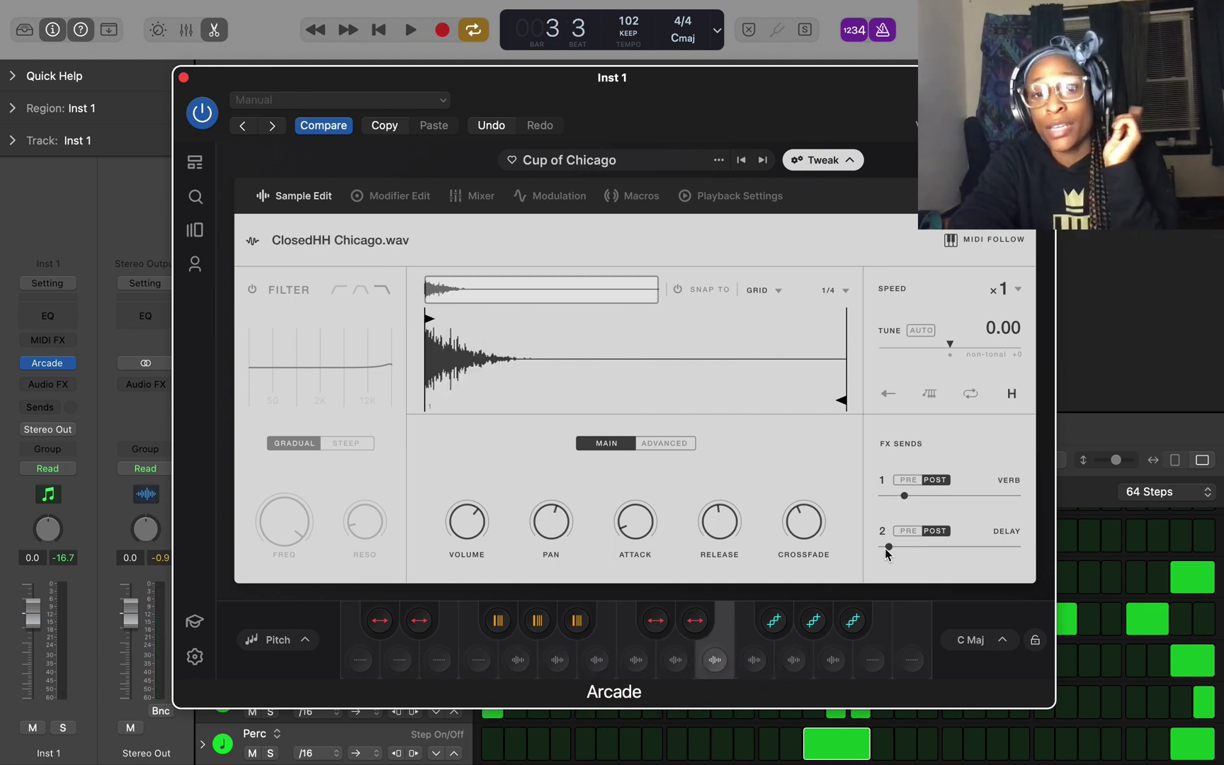
{"action": "left_click", "coordinate": [475, 197]}
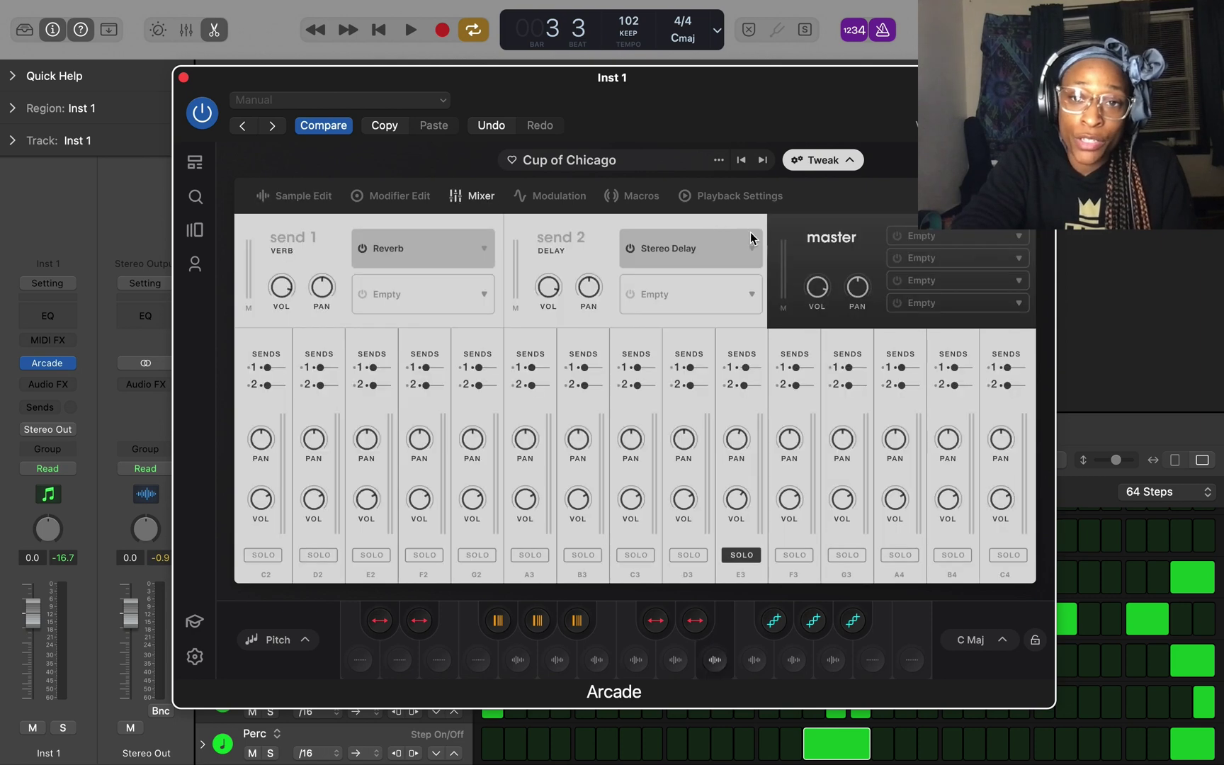
{"action": "left_click", "coordinate": [701, 253]}
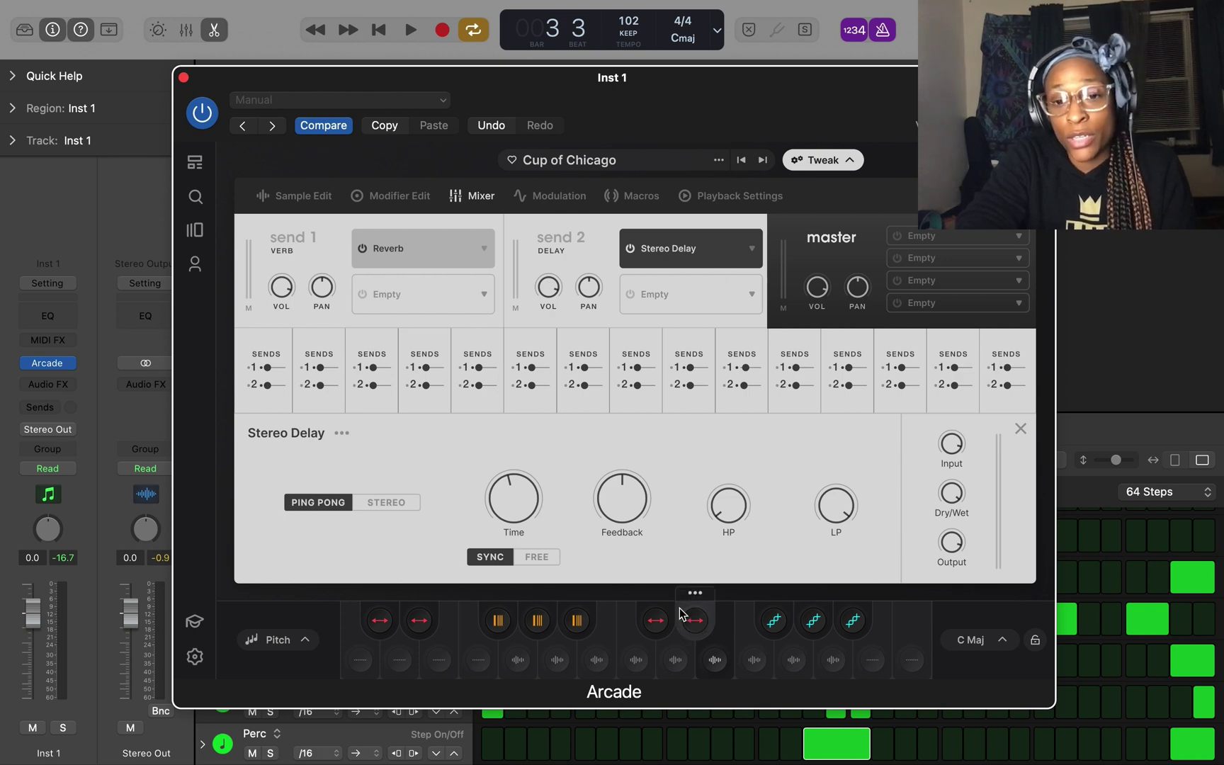
{"action": "key", "text": "space"}
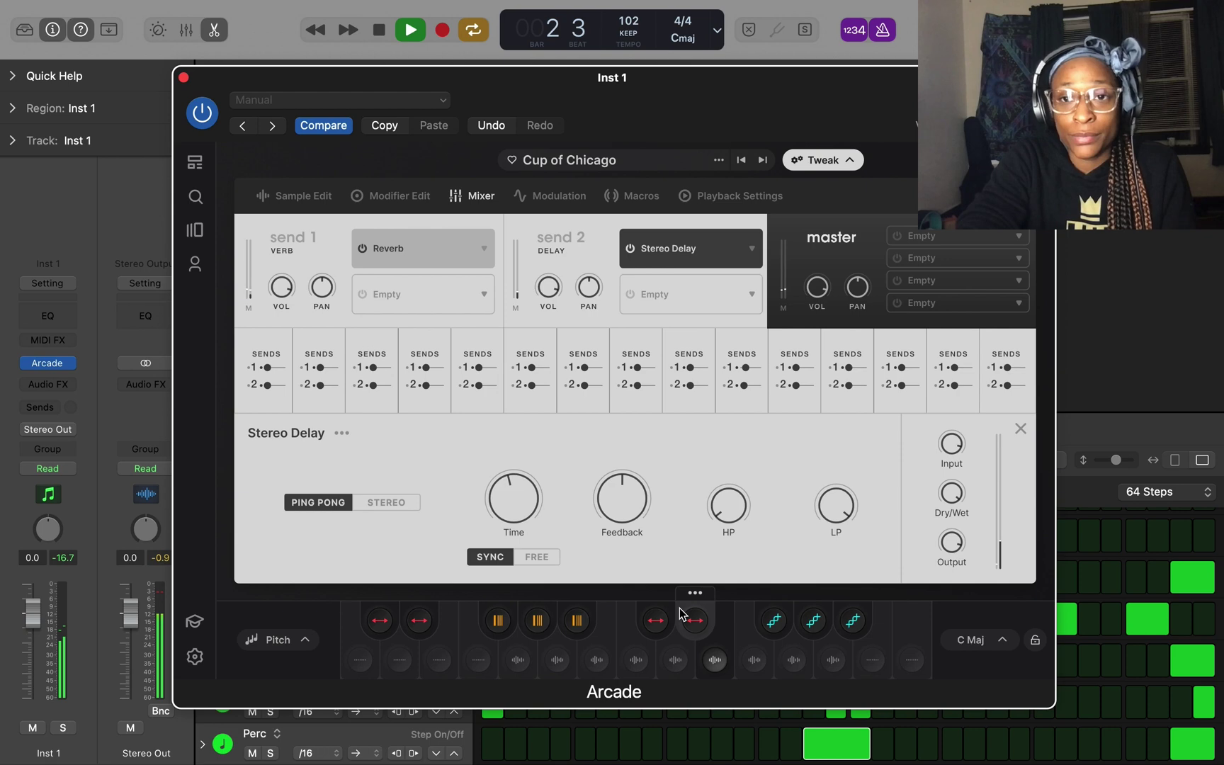
{"action": "key", "text": "space"}
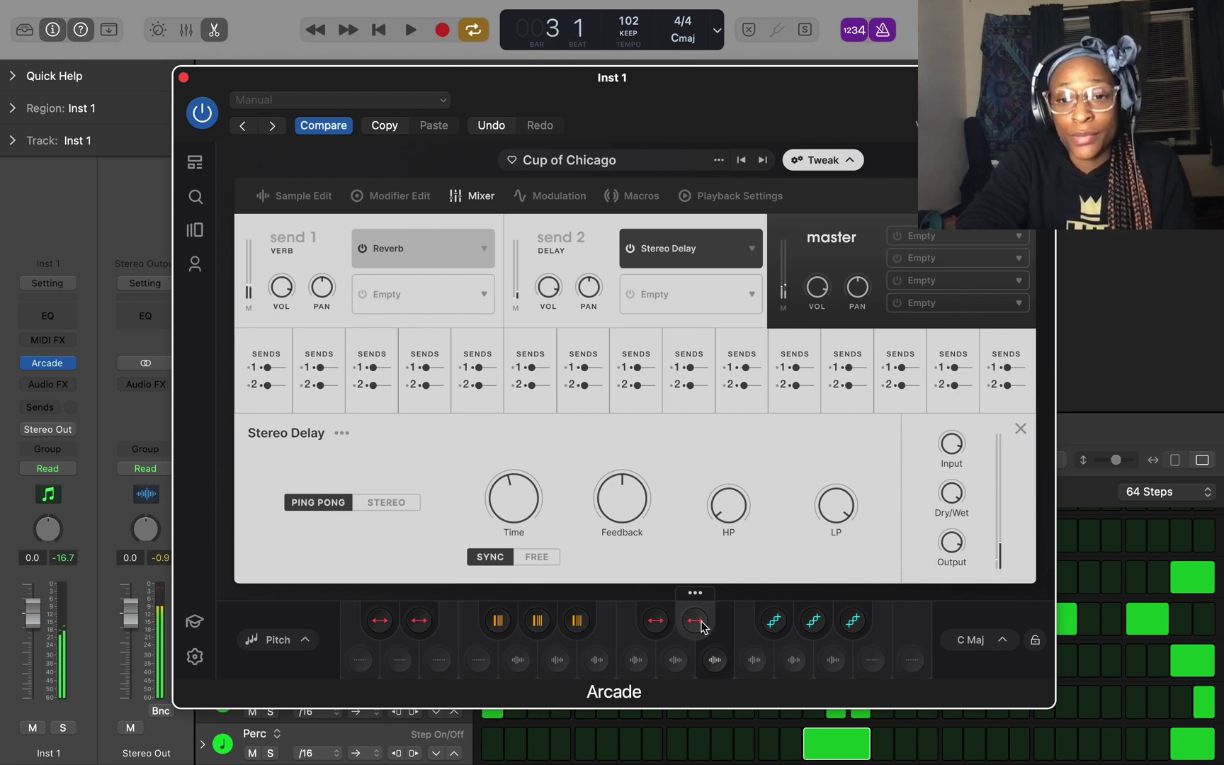
{"action": "left_click", "coordinate": [676, 404]}
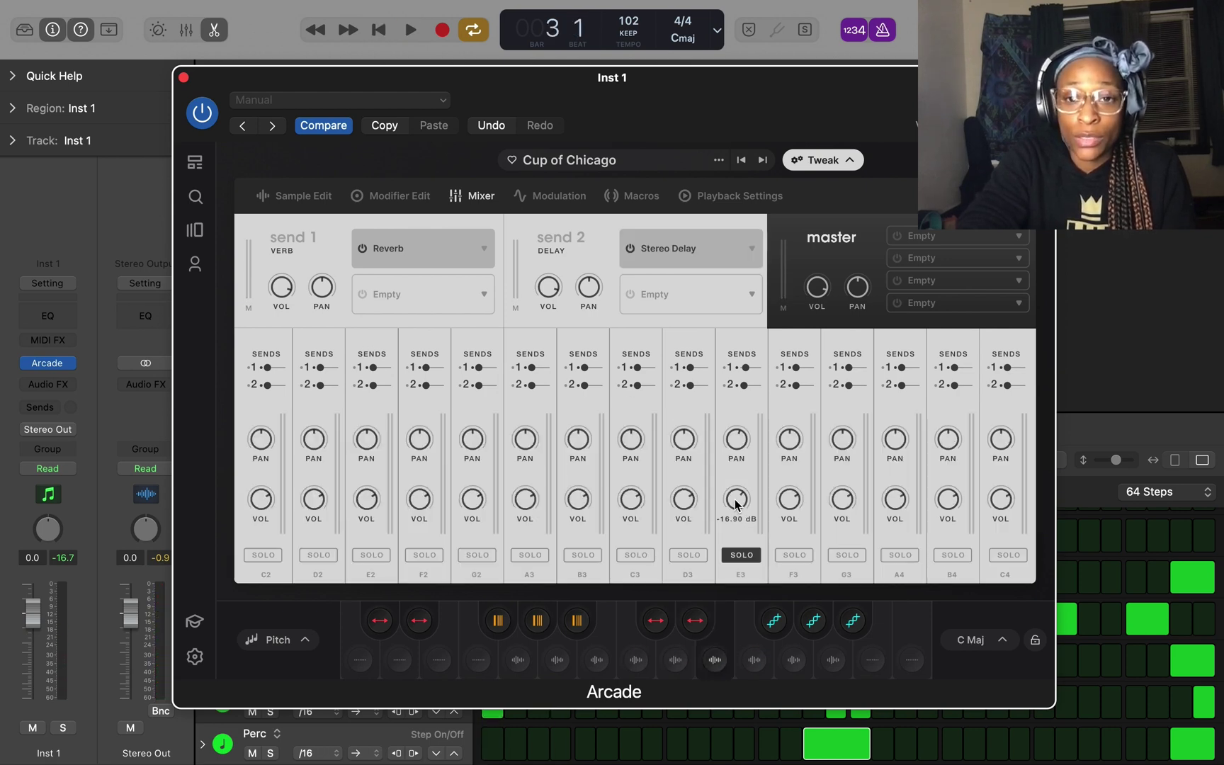
Take the E3 channel out of solo and audition the full beat
{"action": "left_click", "coordinate": [740, 556]}
{"action": "key", "text": "space"}
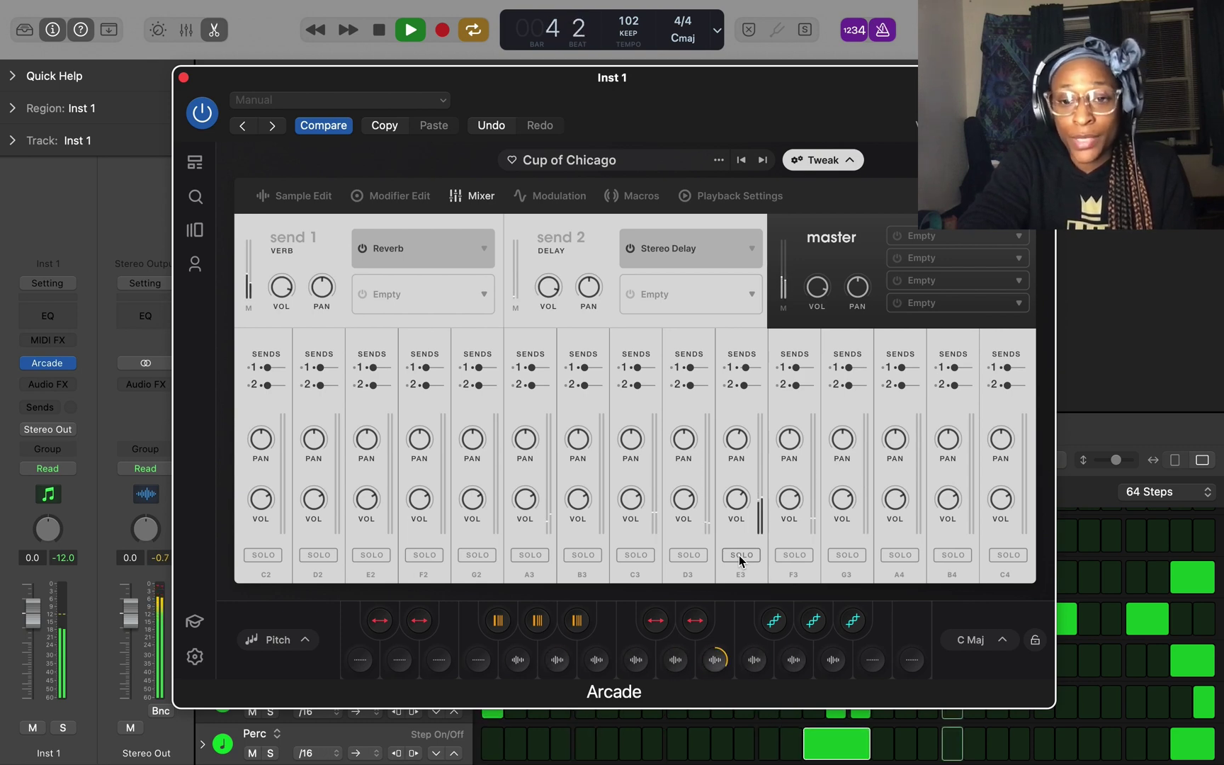
{"action": "key", "text": "space"}
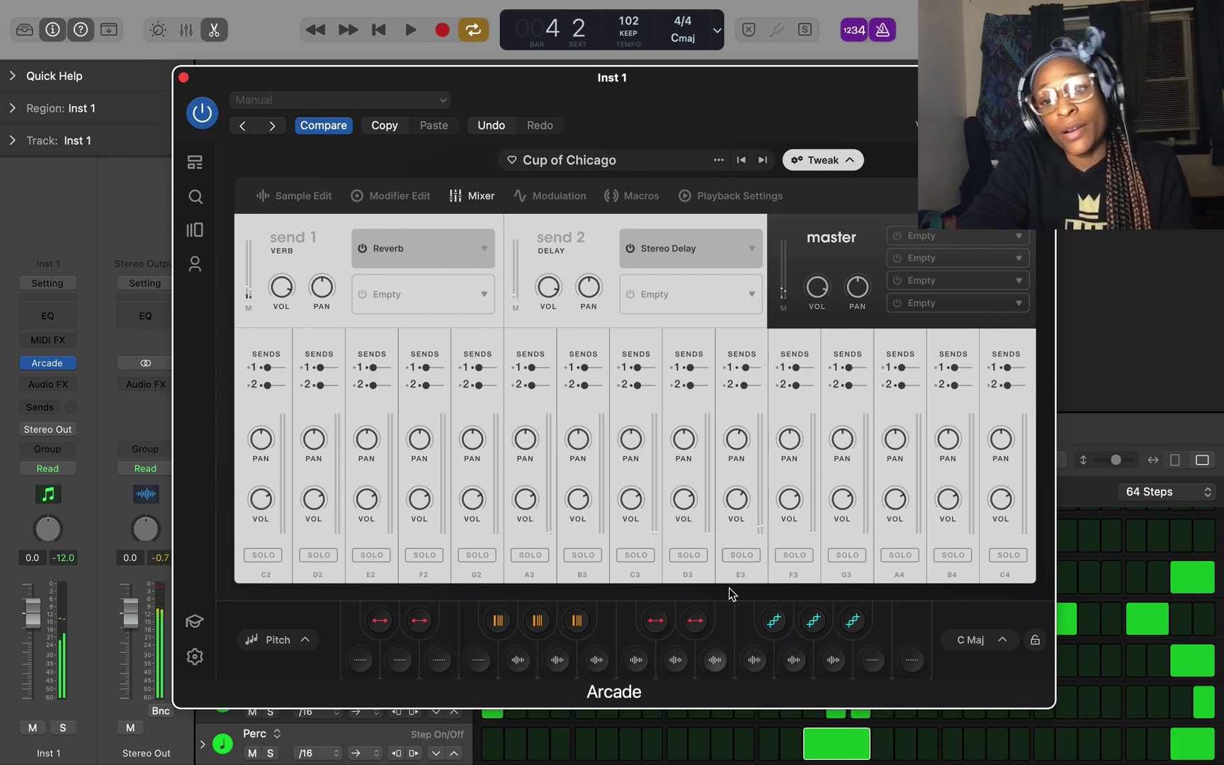
Move the start point of the OpenHH JazzyDrums sample slightly inward and play the beat to check it
{"action": "double_click", "coordinate": [791, 661]}
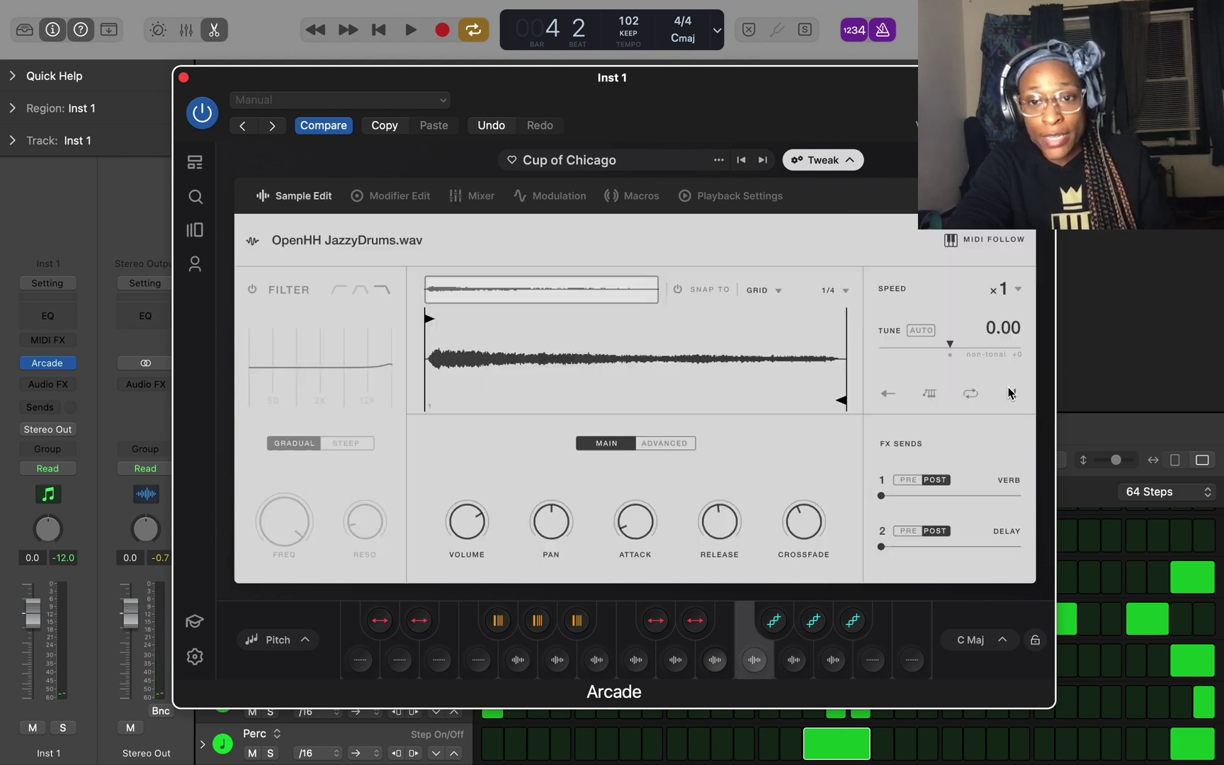
{"action": "left_click", "coordinate": [759, 664]}
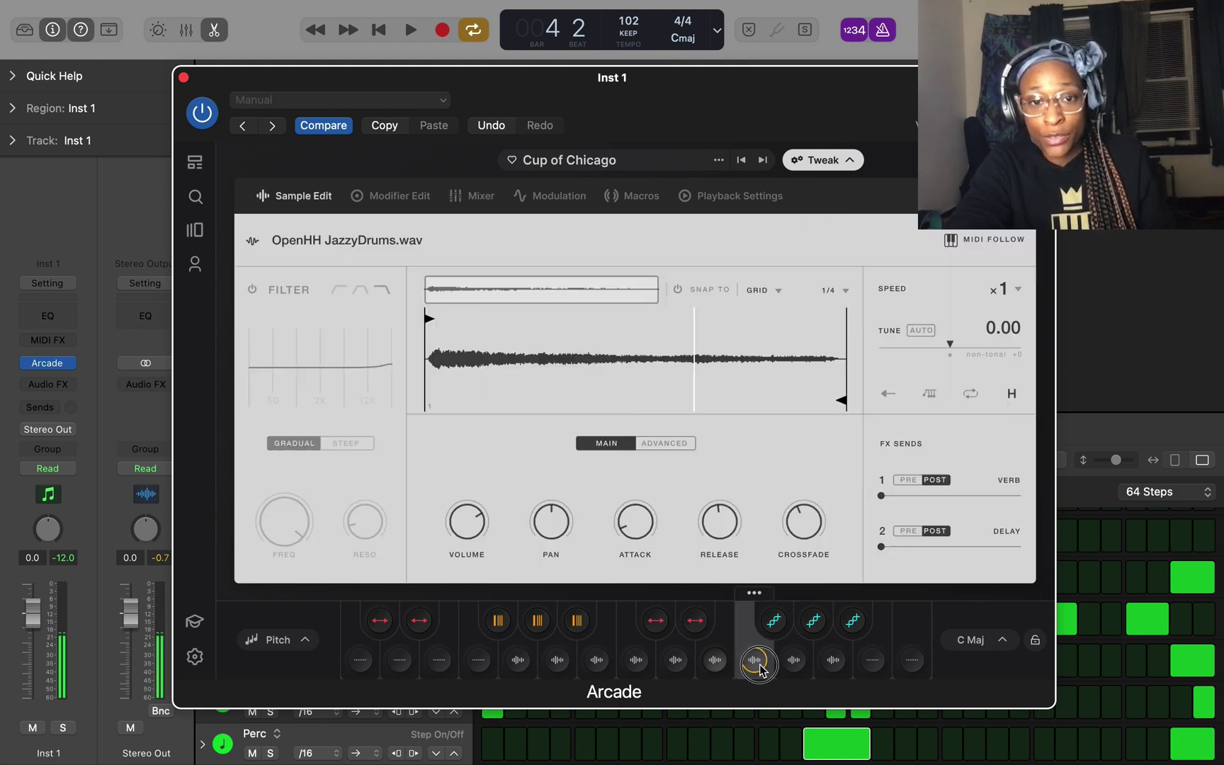
{"action": "scroll", "coordinate": [481, 294], "scroll_direction": "up", "scroll_amount": 3}
{"action": "scroll", "coordinate": [481, 297], "scroll_direction": "up", "scroll_amount": 5}
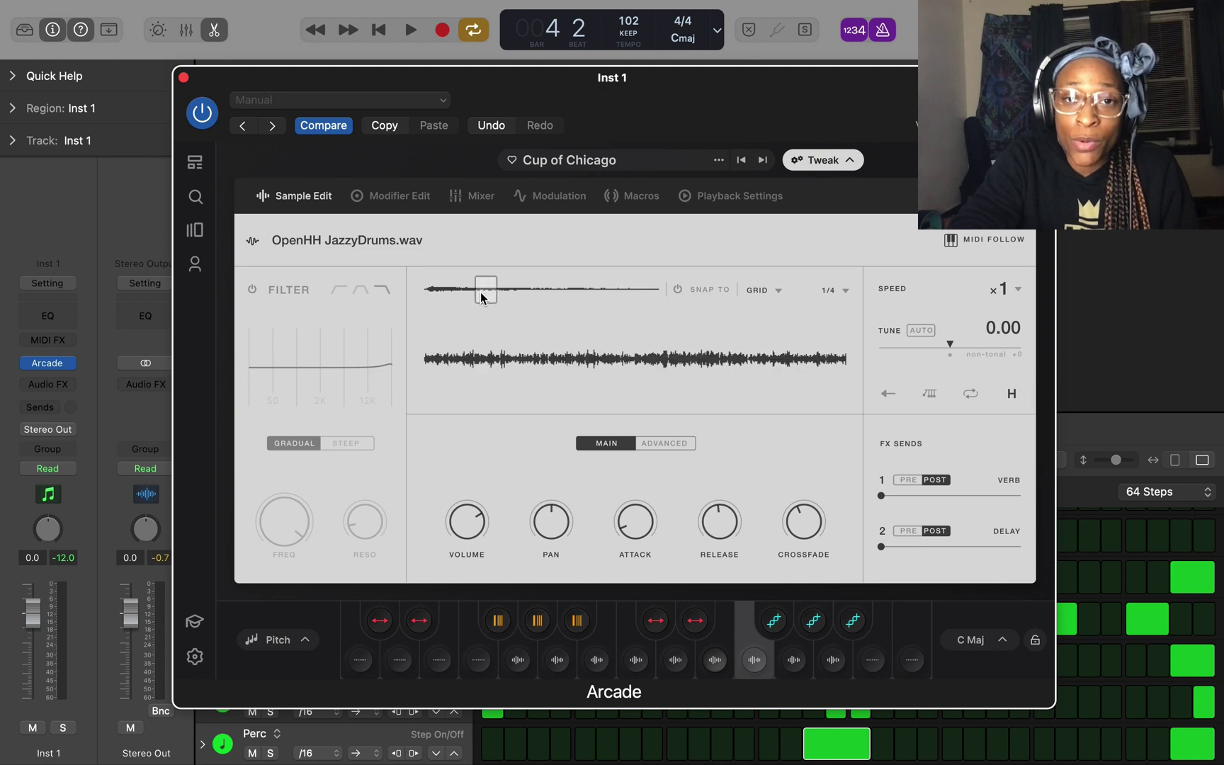
{"action": "scroll", "coordinate": [481, 296], "scroll_direction": "down", "scroll_amount": 8}
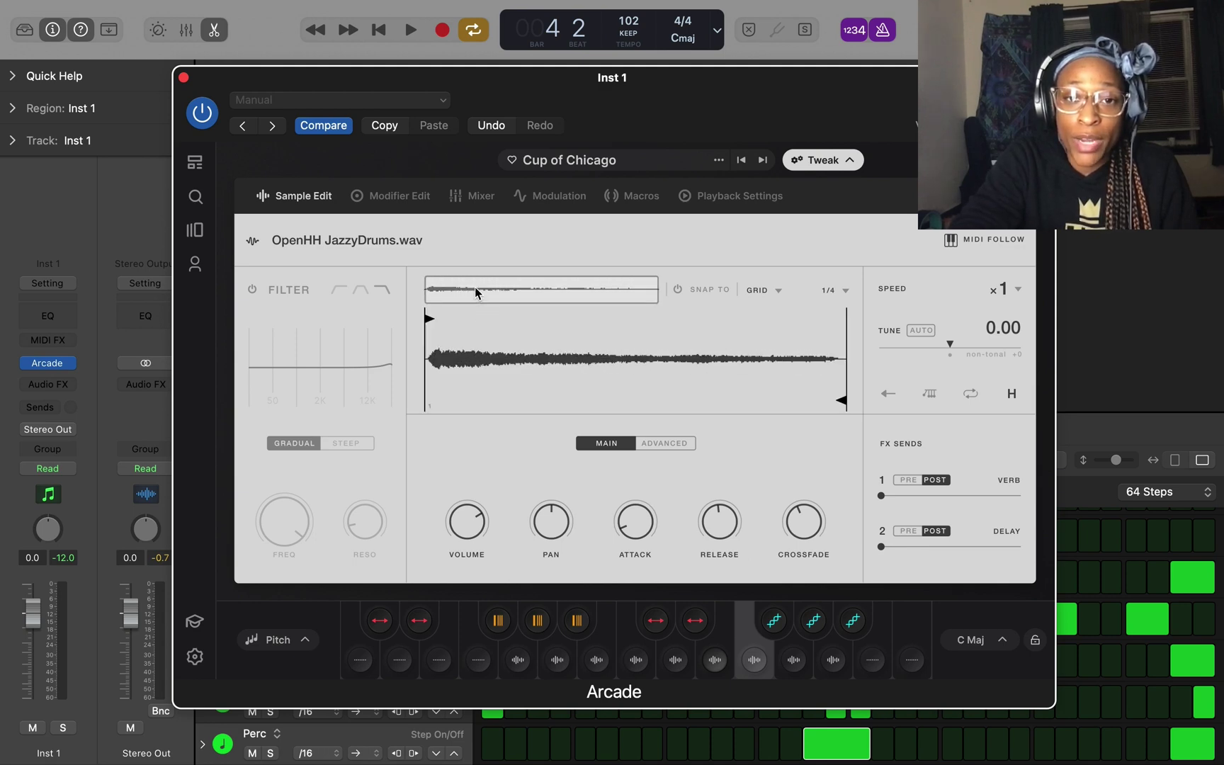
{"action": "scroll", "coordinate": [476, 293], "scroll_direction": "up", "scroll_amount": 2}
{"action": "scroll", "coordinate": [476, 293], "scroll_direction": "down", "scroll_amount": 2}
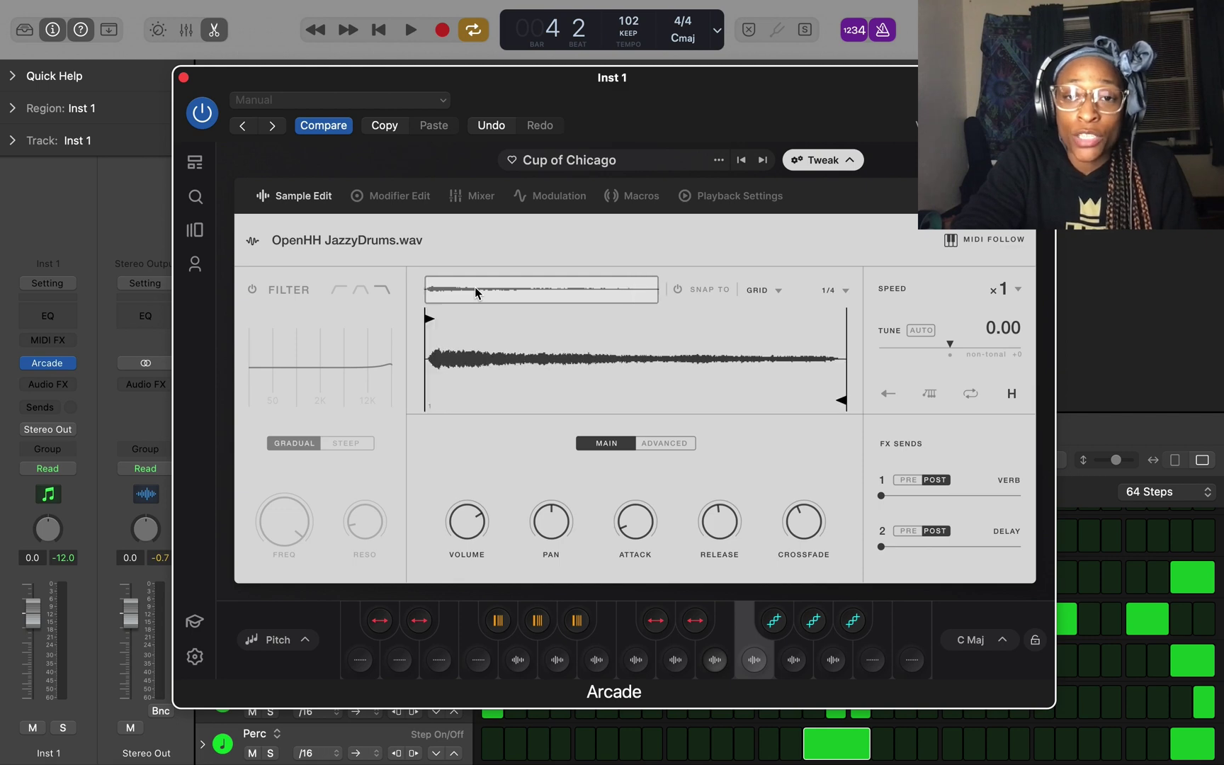
{"action": "scroll", "coordinate": [487, 296], "scroll_direction": "up", "scroll_amount": 3}
{"action": "scroll", "coordinate": [495, 287], "scroll_direction": "left", "scroll_amount": 2}
{"action": "left_click_drag", "start_coordinate": [425, 320], "coordinate": [431, 320]}
{"action": "key", "text": "space"}
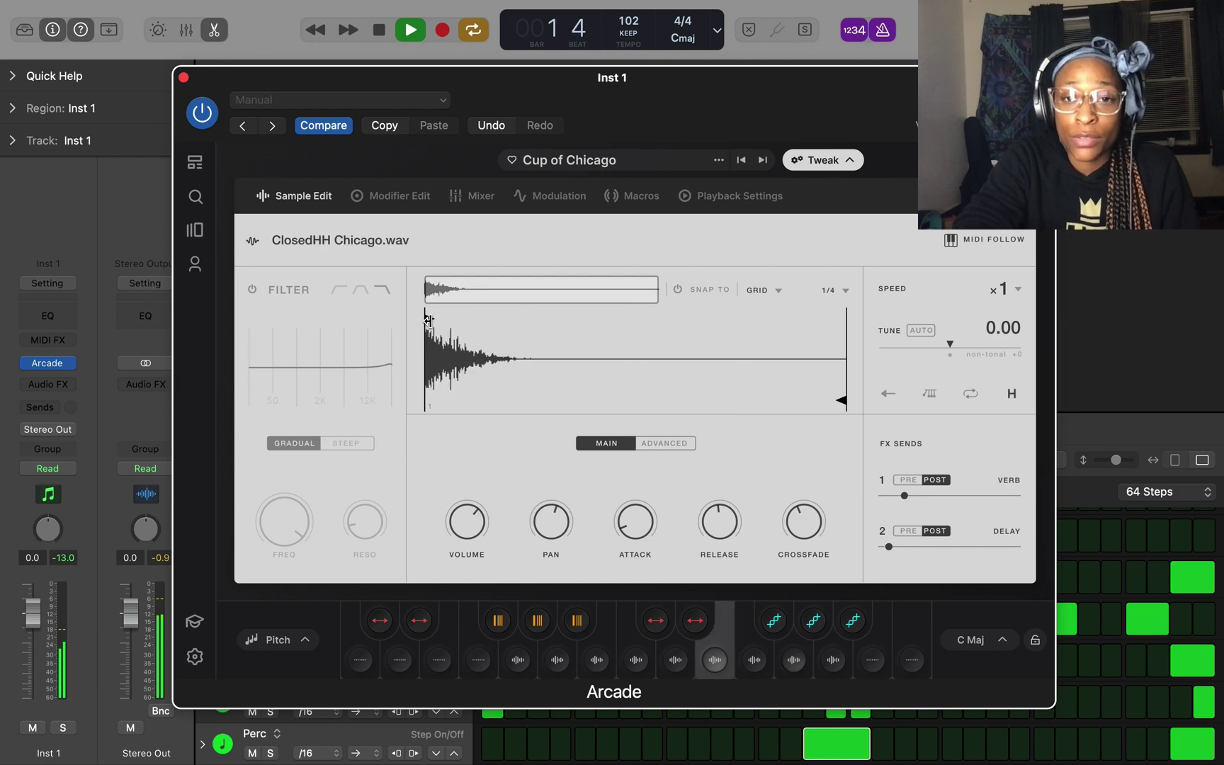
{"action": "key", "text": "space"}
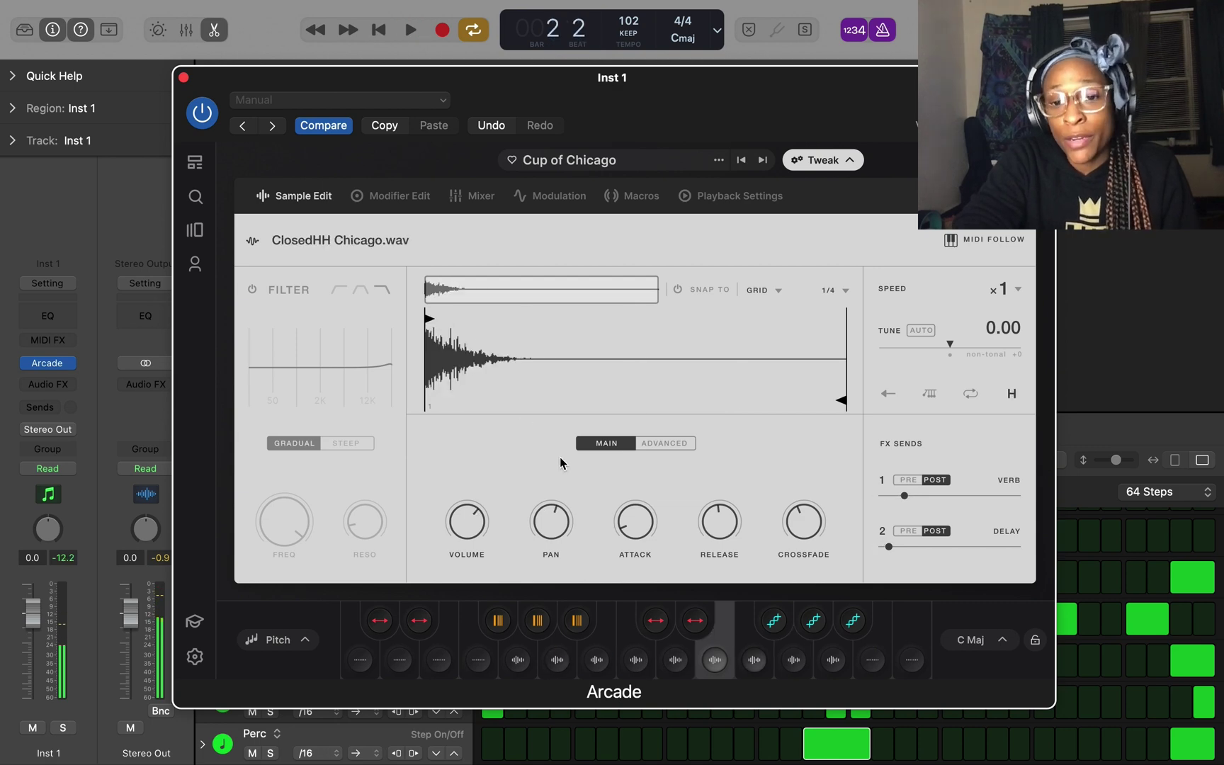
Enable the filter on the OpenHH JazzyDrums sample and set it to the high-pass type after trying band-pass
{"action": "left_click", "coordinate": [754, 660]}
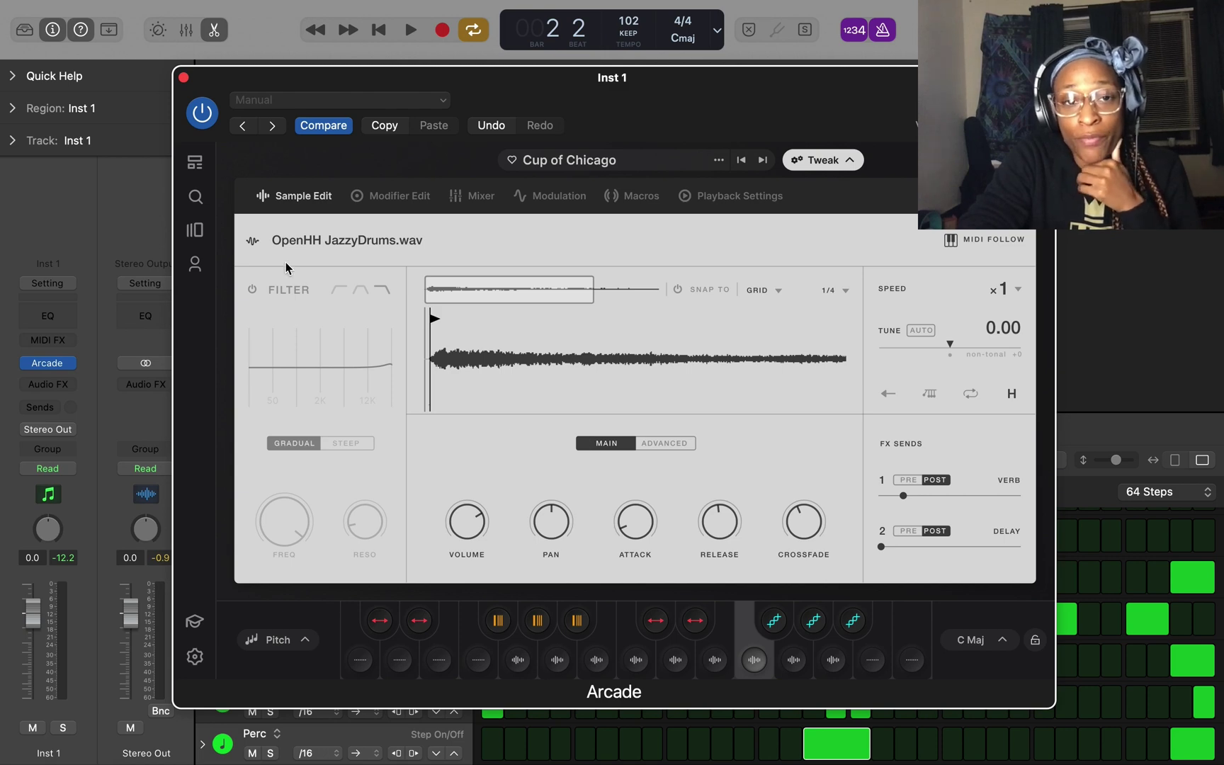
{"action": "left_click", "coordinate": [253, 290]}
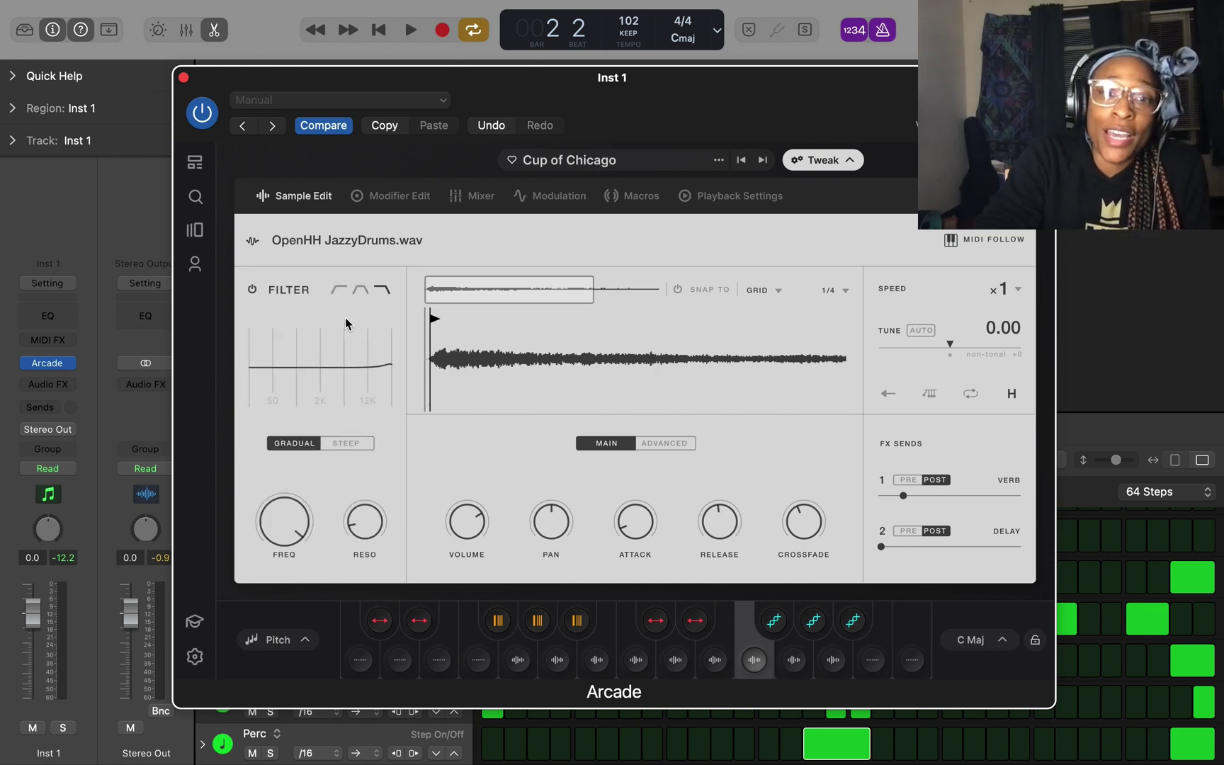
{"action": "left_click", "coordinate": [361, 292]}
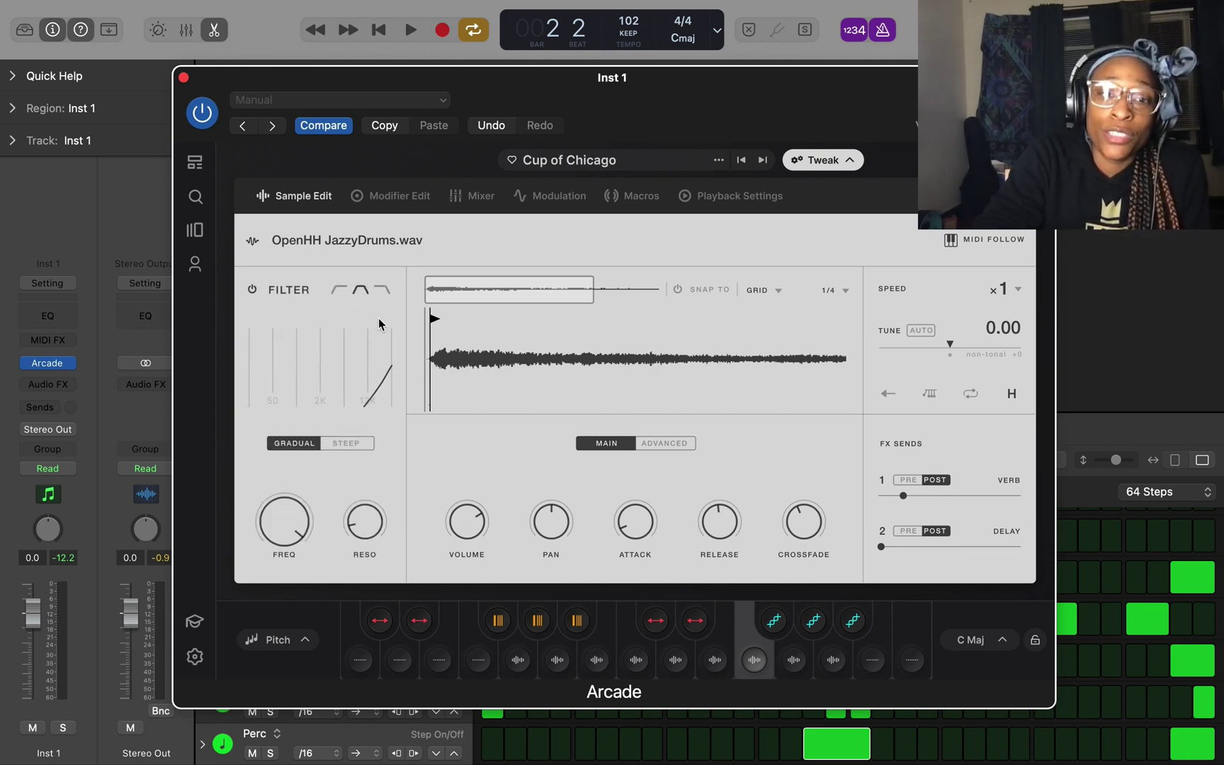
{"action": "left_click", "coordinate": [336, 291]}
{"action": "mouse_move", "coordinate": [754, 660]}
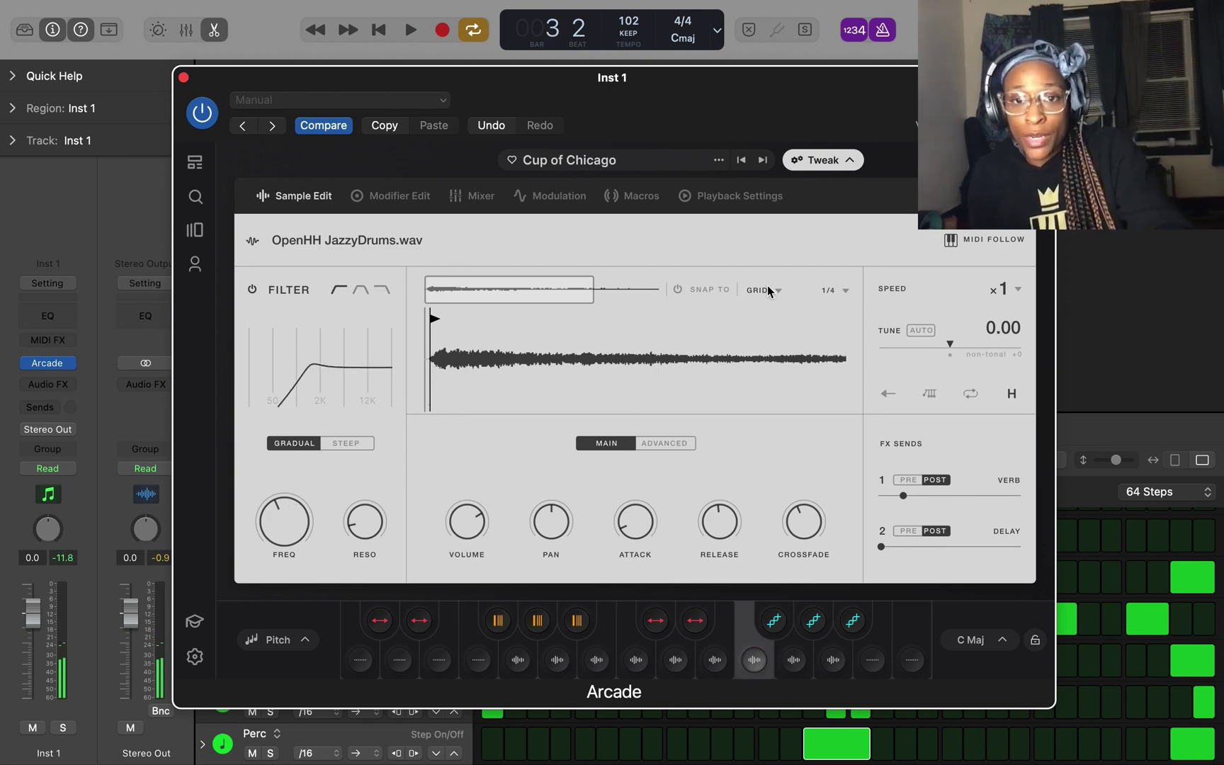
Raise the soloed F3 open hi-hat channel's volume in the mixer while the beat plays
{"action": "left_click", "coordinate": [476, 200]}
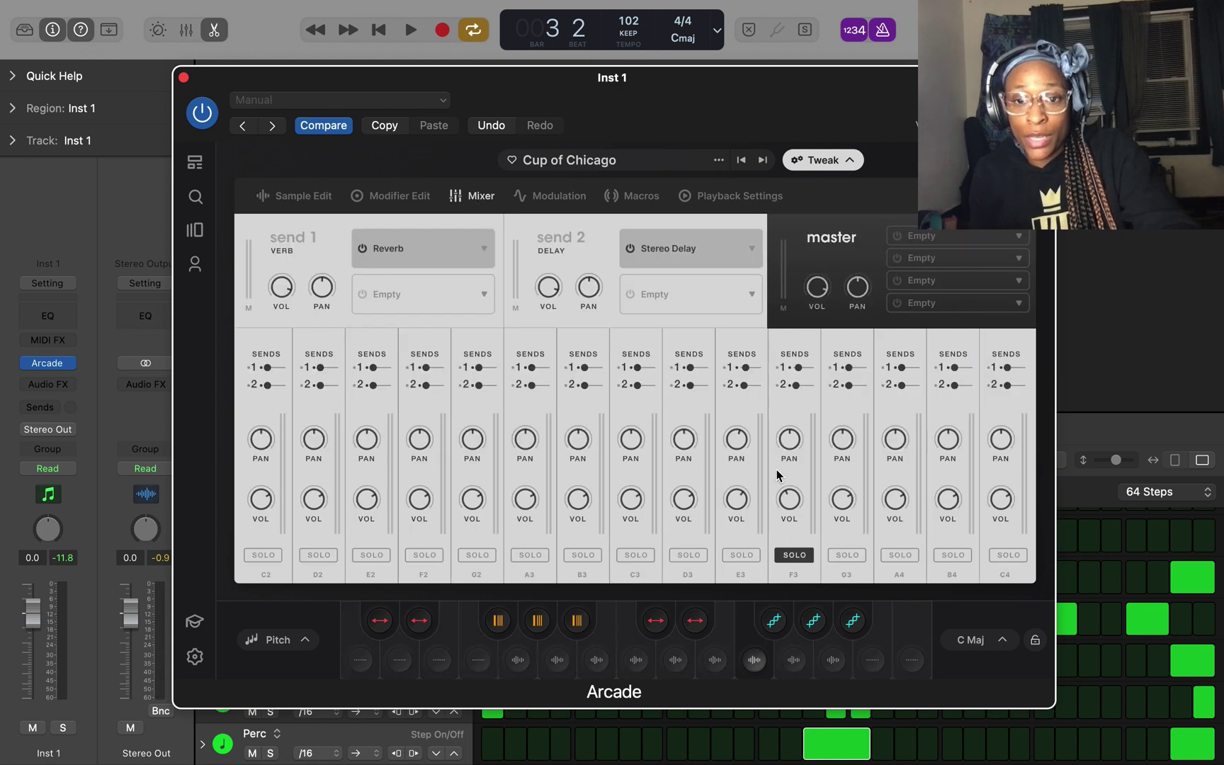
{"action": "key", "text": "space"}
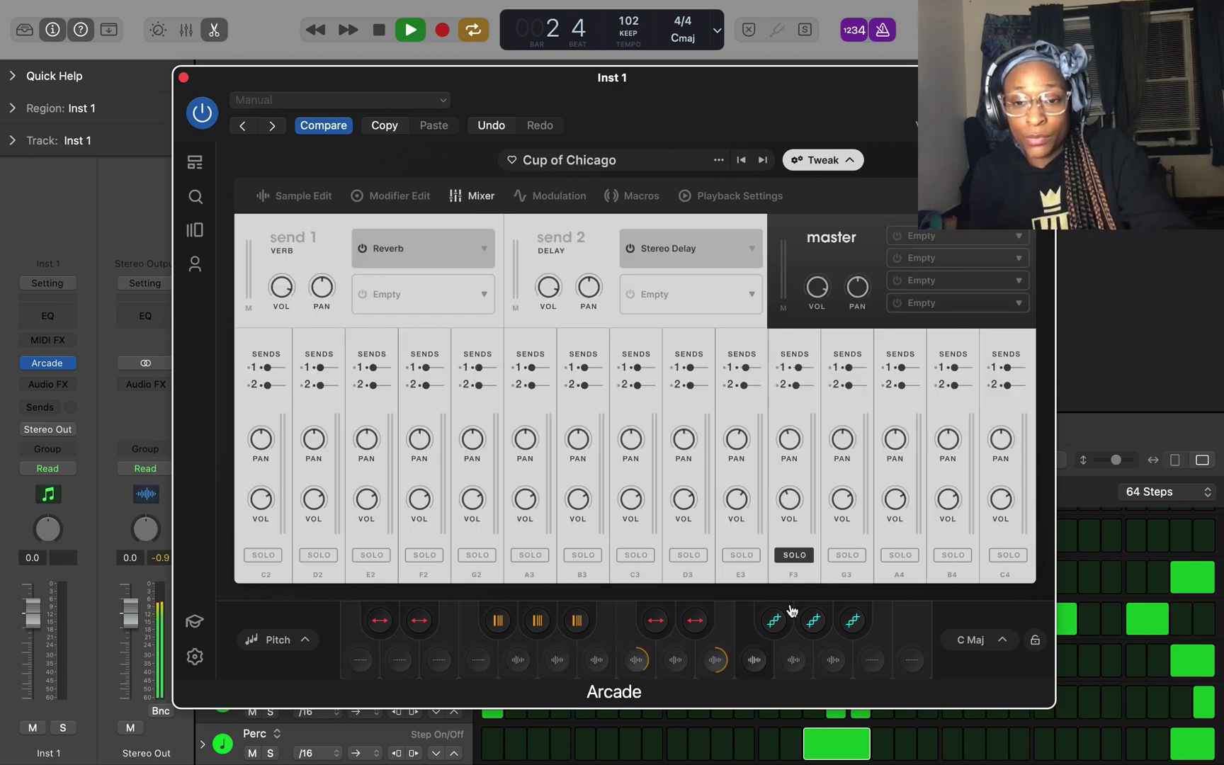
{"action": "left_click_drag", "start_coordinate": [788, 499], "coordinate": [794, 482]}
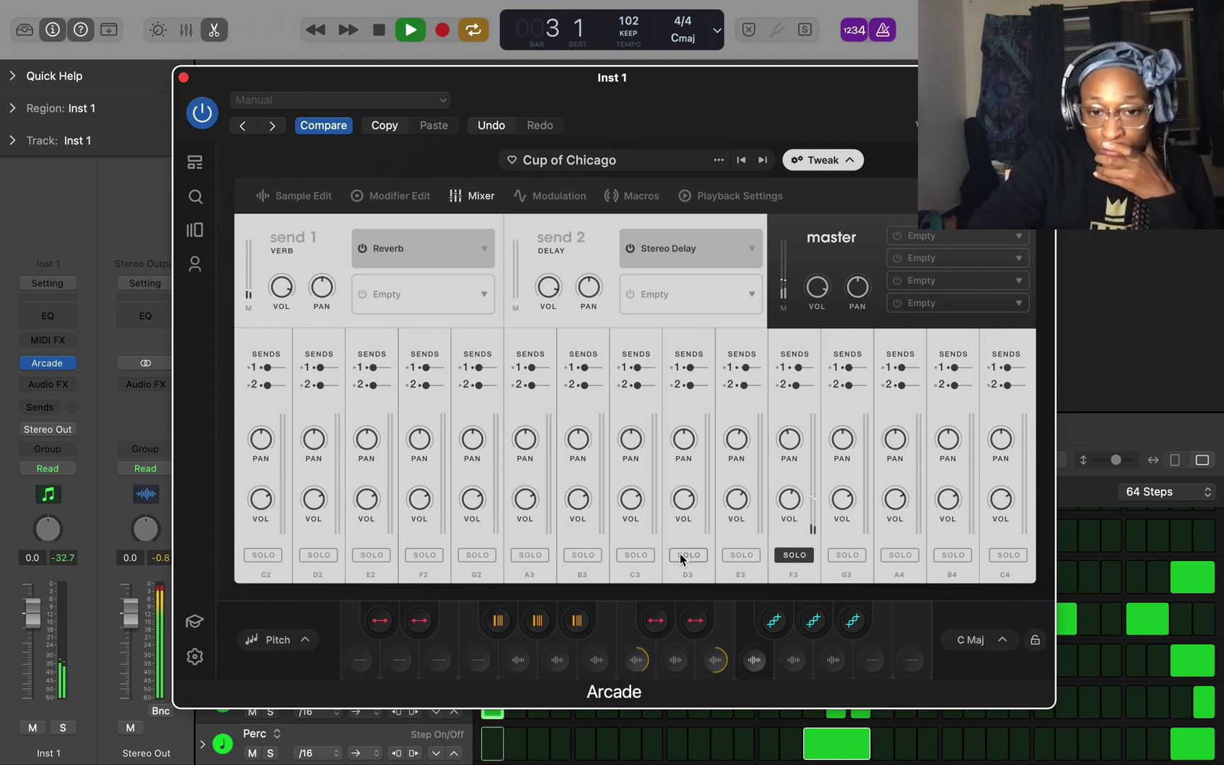
Add the C3 channel to the solo and lower its volume to -14.06 dB
{"action": "left_click", "coordinate": [637, 554]}
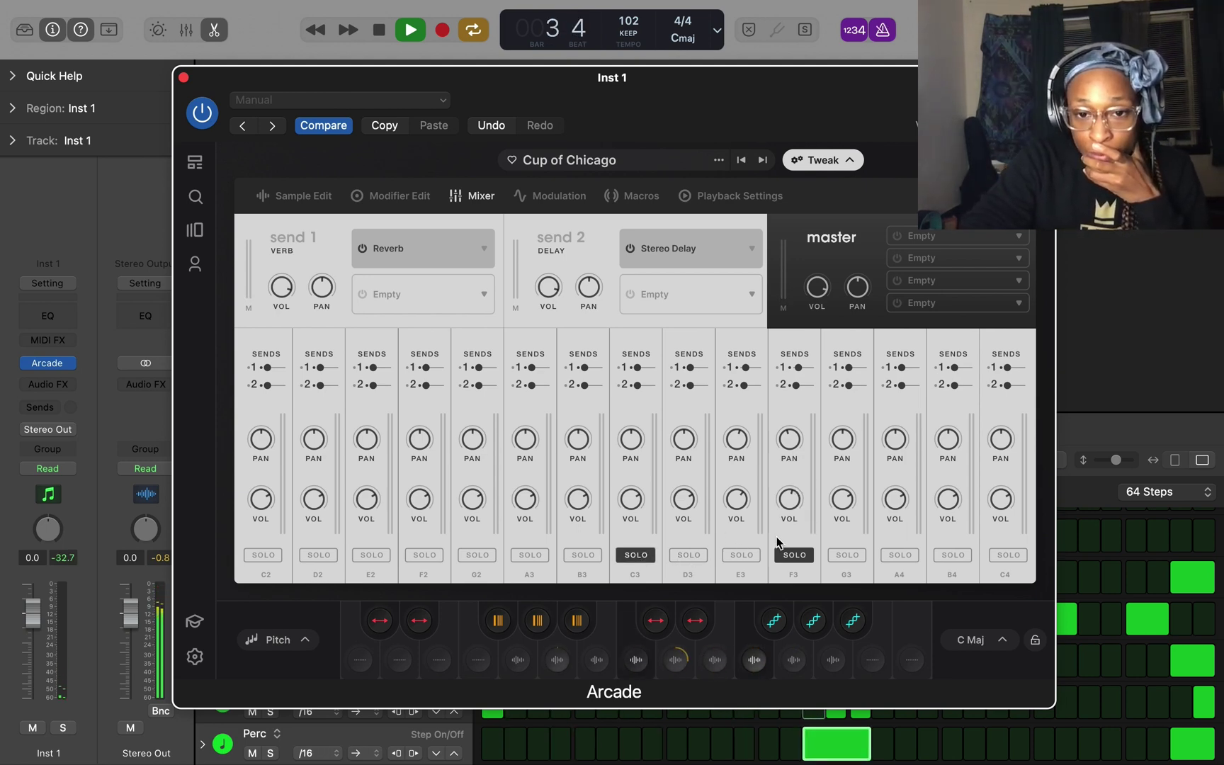
{"action": "mouse_move", "coordinate": [627, 513]}
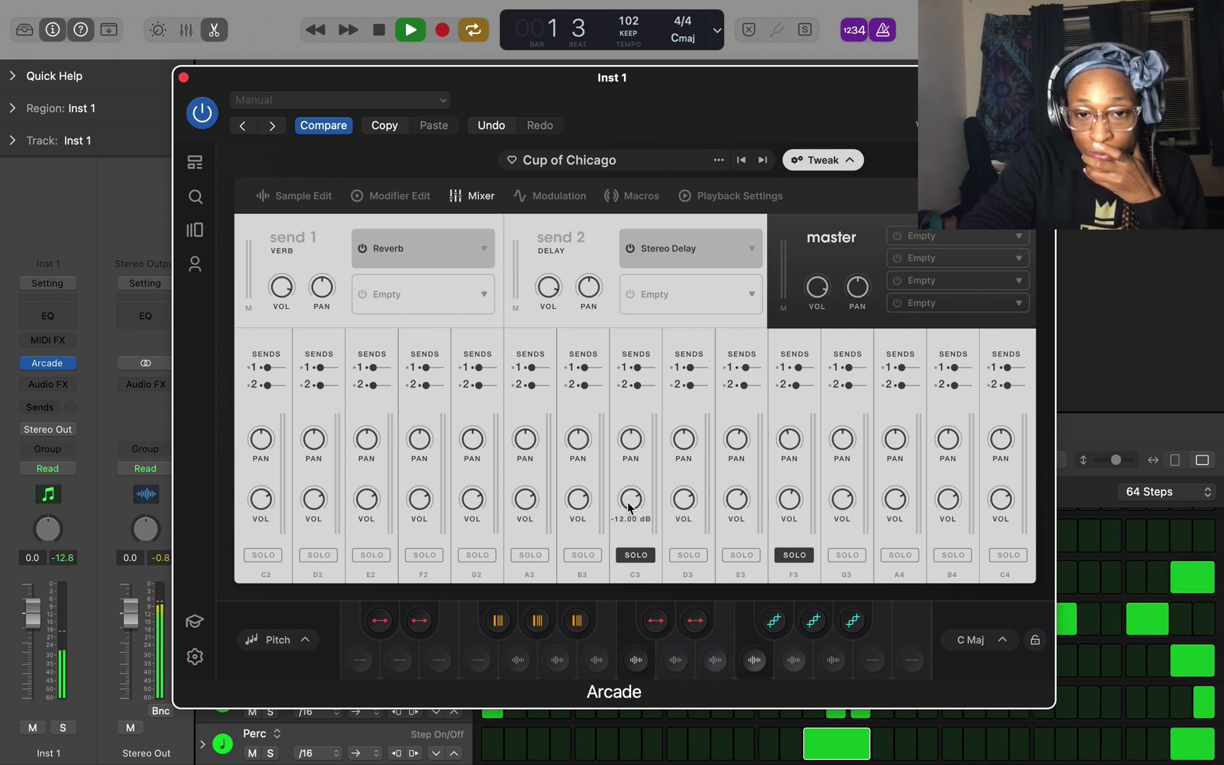
{"action": "mouse_move", "coordinate": [627, 507]}
{"action": "left_mouse_down"}
{"action": "mouse_move", "coordinate": [623, 488]}
{"action": "mouse_move", "coordinate": [627, 508]}
{"action": "left_mouse_up"}
Add the D3 and E3 channels to the solo and lower the E3 hi-hat's volume against them during playback
{"action": "left_click", "coordinate": [675, 557]}
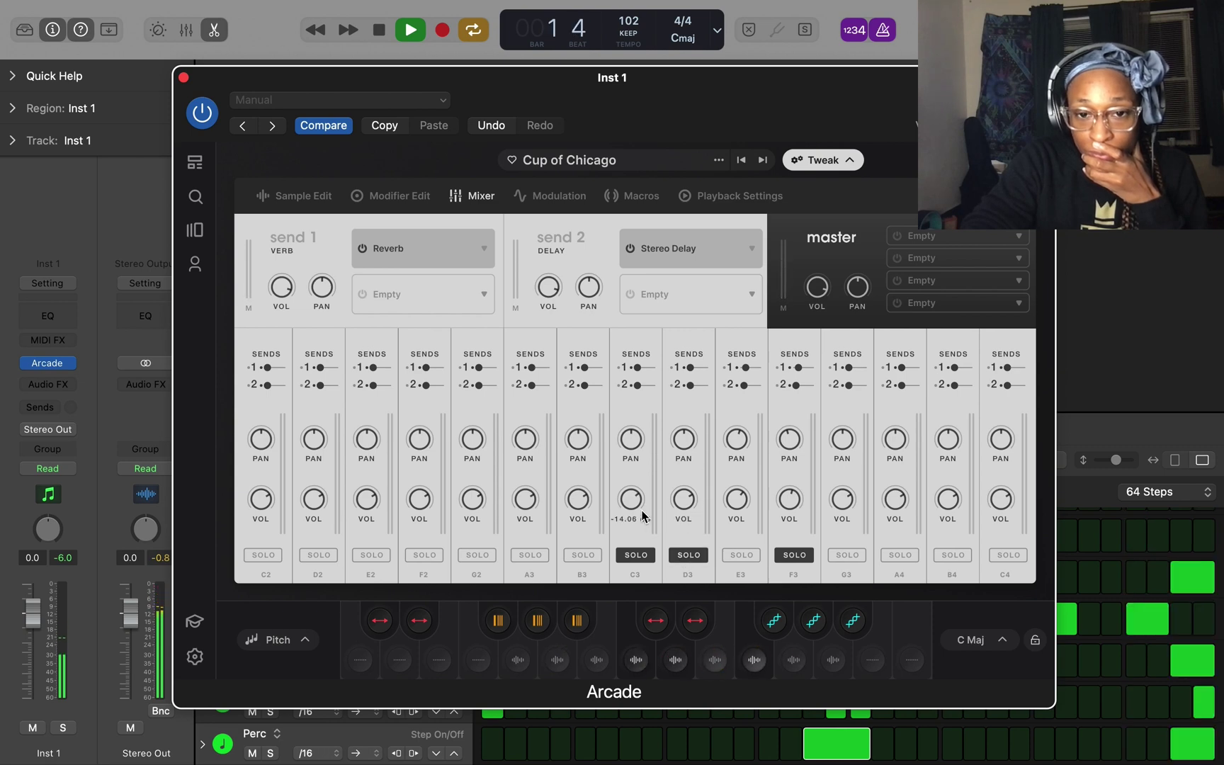
{"action": "left_click", "coordinate": [739, 555]}
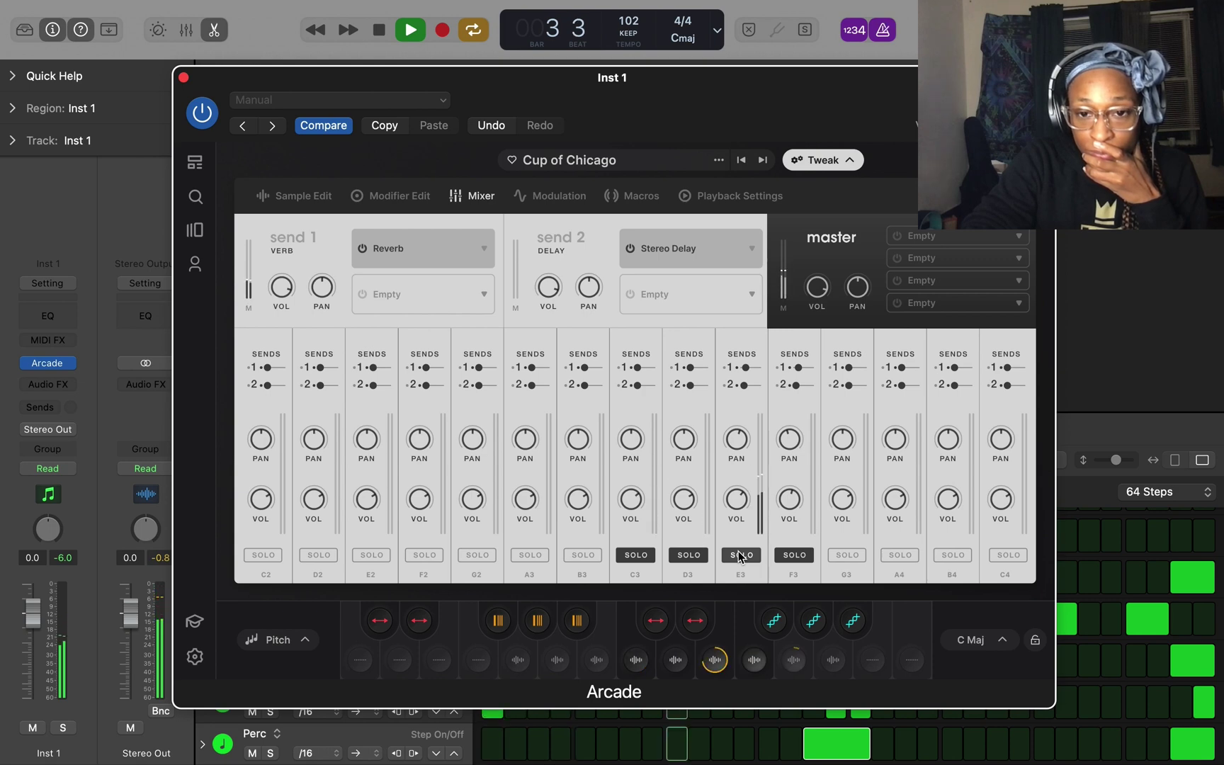
{"action": "mouse_move", "coordinate": [743, 499]}
{"action": "left_mouse_down"}
{"action": "mouse_move", "coordinate": [752, 543]}
{"action": "mouse_move", "coordinate": [738, 506]}
{"action": "mouse_move", "coordinate": [736, 523]}
{"action": "left_mouse_up"}
{"action": "key", "text": "space"}
{"action": "key", "text": "space"}
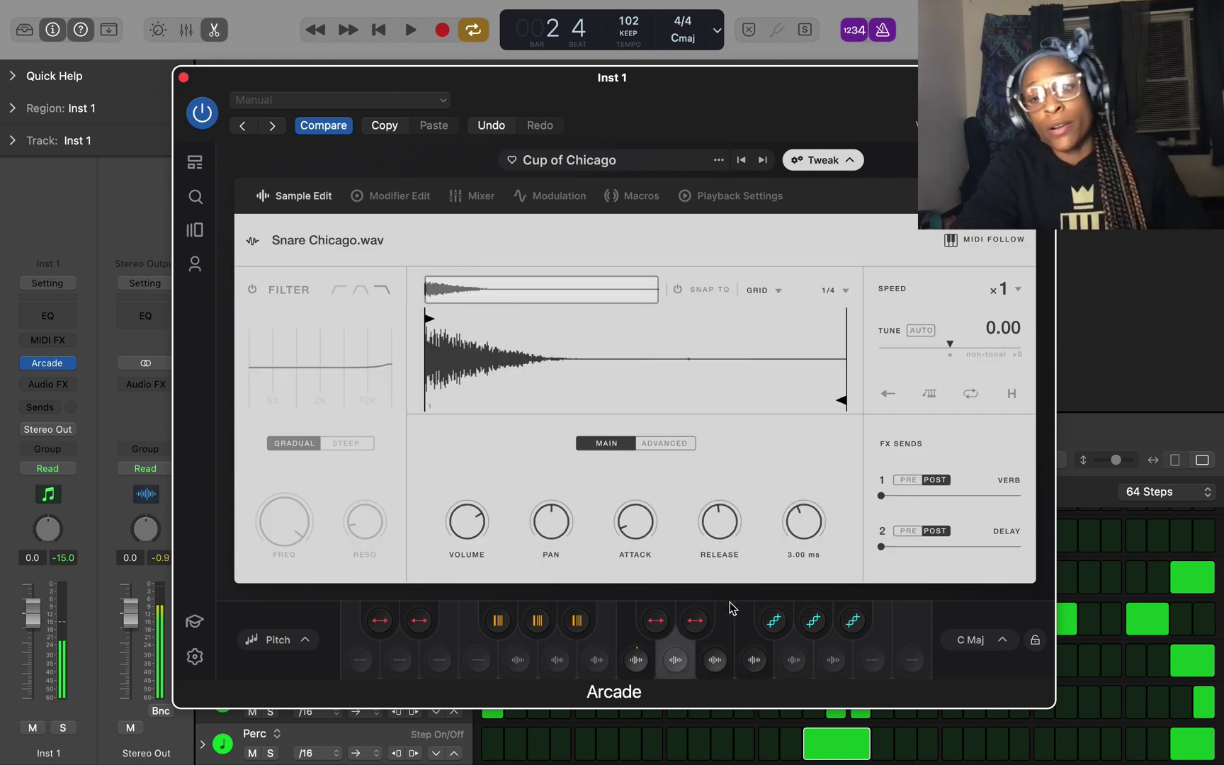
Clear the solo on the D3, C3, E3 and F3 channels in the mixer
{"action": "left_click", "coordinate": [624, 661]}
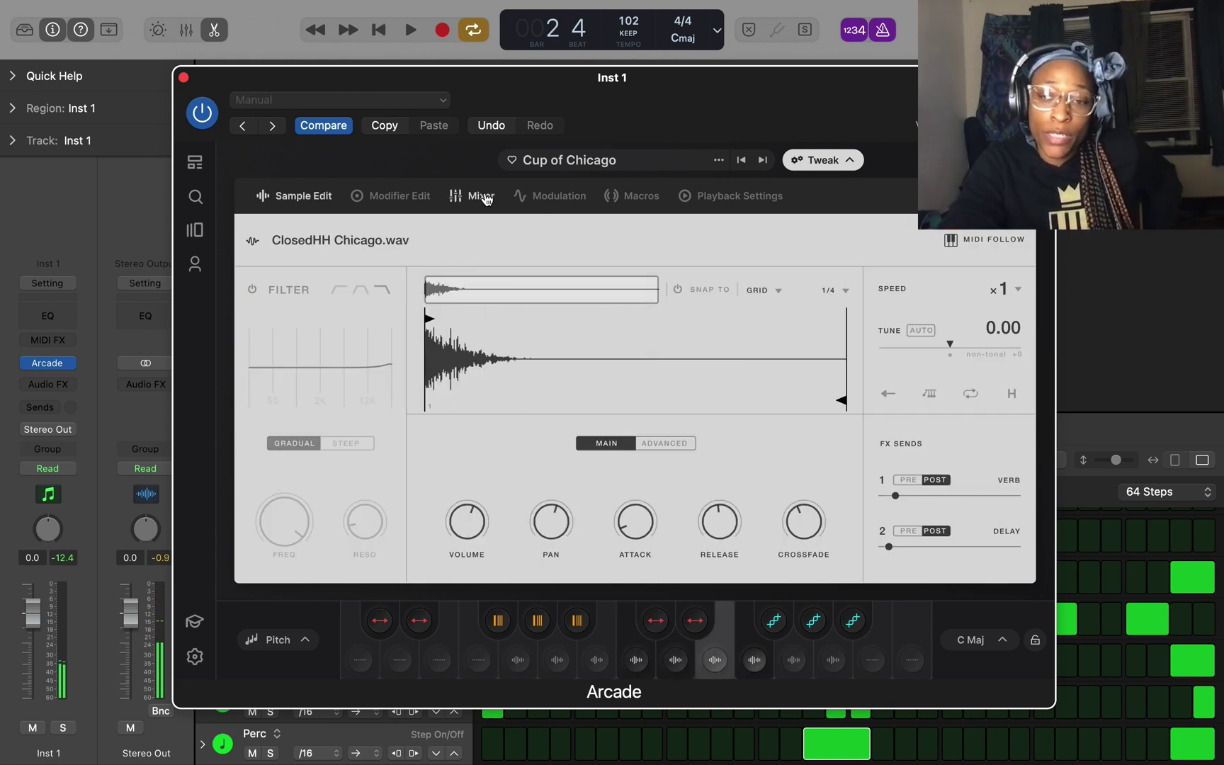
{"action": "left_click", "coordinate": [481, 197]}
{"action": "left_click", "coordinate": [688, 556]}
{"action": "left_click", "coordinate": [636, 555]}
{"action": "left_click", "coordinate": [742, 555]}
{"action": "left_click", "coordinate": [794, 555]}
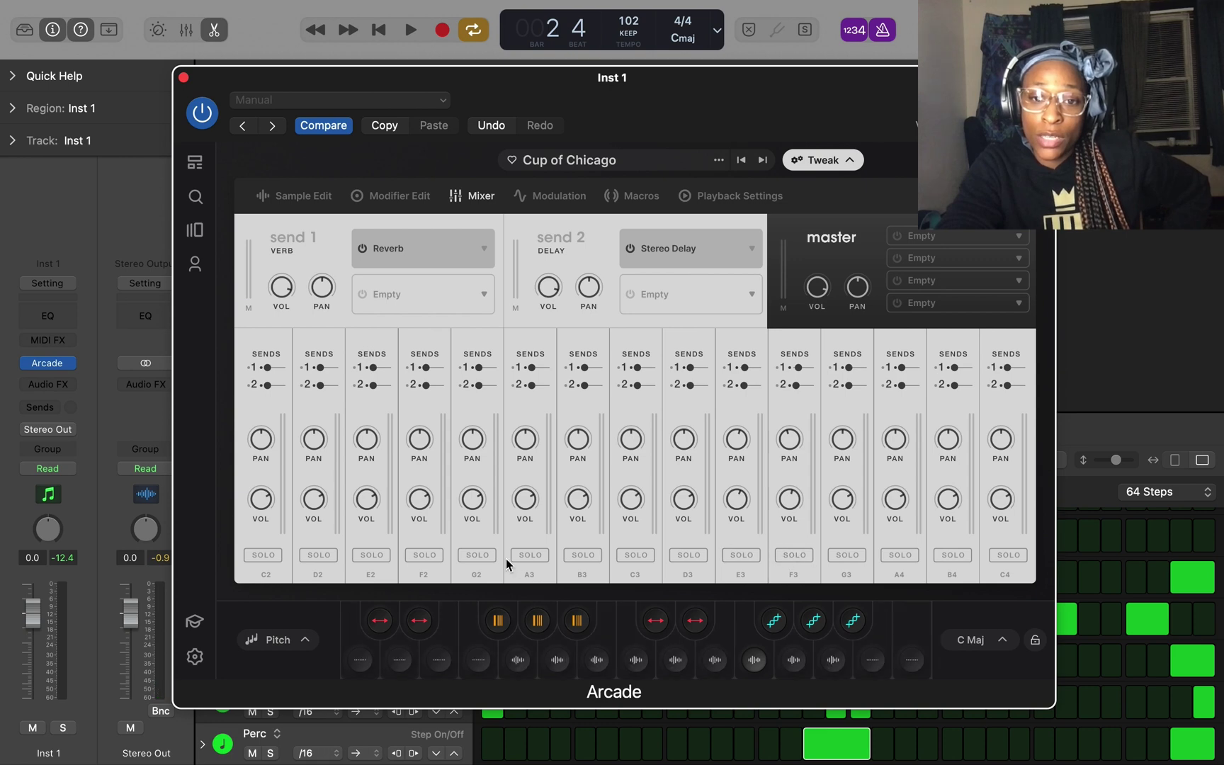
Lower the A3 channel's volume to -24.76 dB in the mixer, balancing it against the full beat during playback
{"action": "mouse_move", "coordinate": [524, 499]}
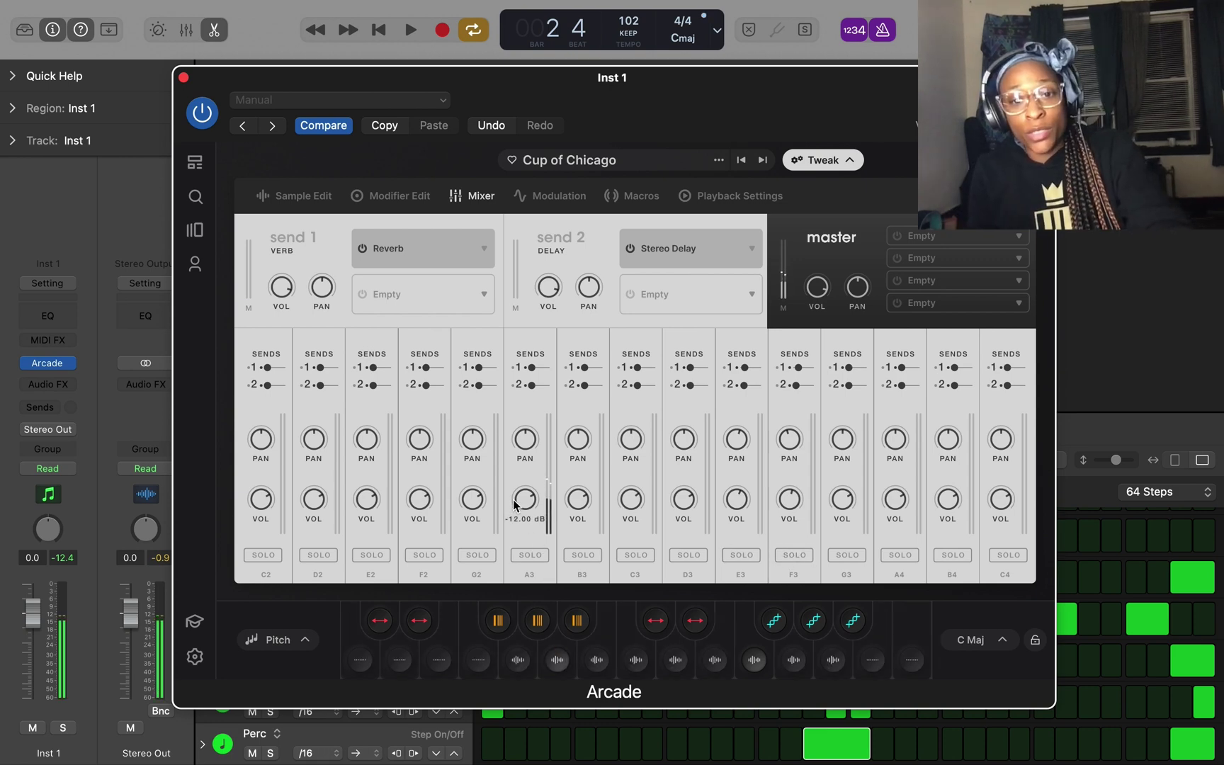
{"action": "left_click_drag", "start_coordinate": [524, 441], "coordinate": [515, 547]}
{"action": "mouse_move", "coordinate": [510, 494]}
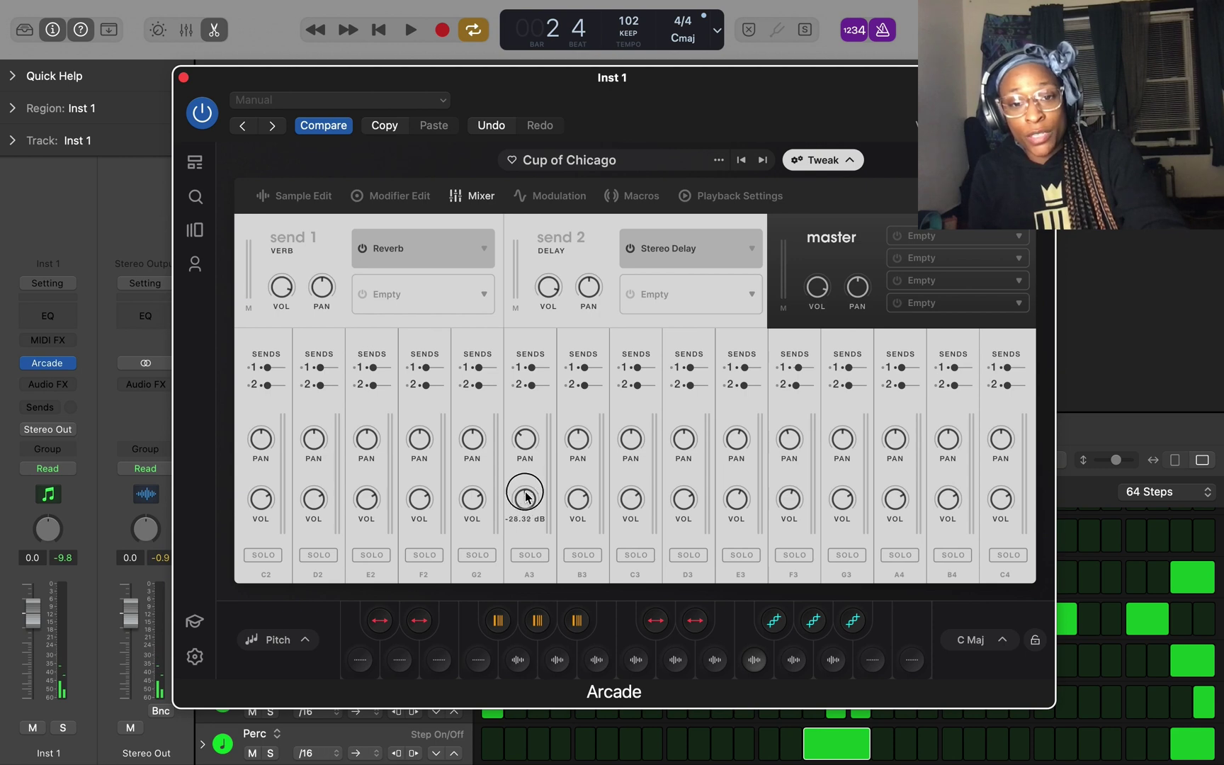
{"action": "double_click", "coordinate": [556, 641]}
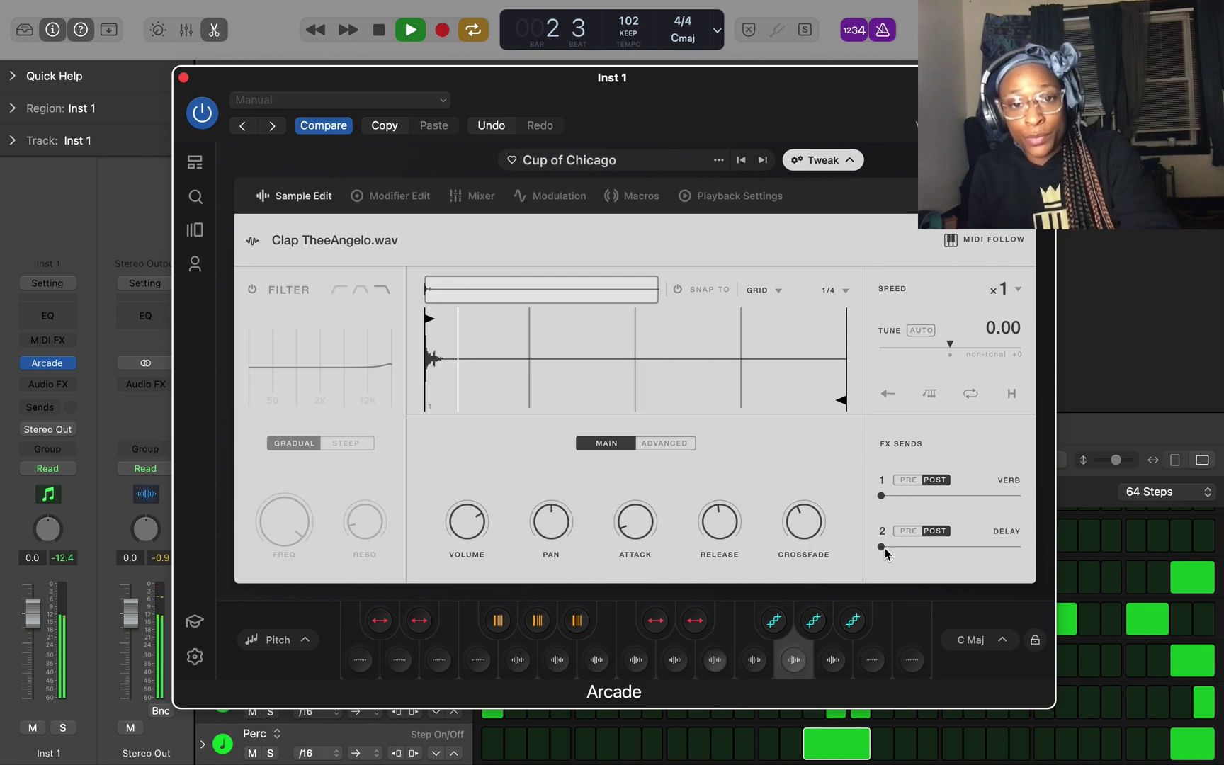
{"action": "left_click", "coordinate": [476, 198]}
{"action": "mouse_move", "coordinate": [525, 502]}
{"action": "left_click", "coordinate": [527, 497]}
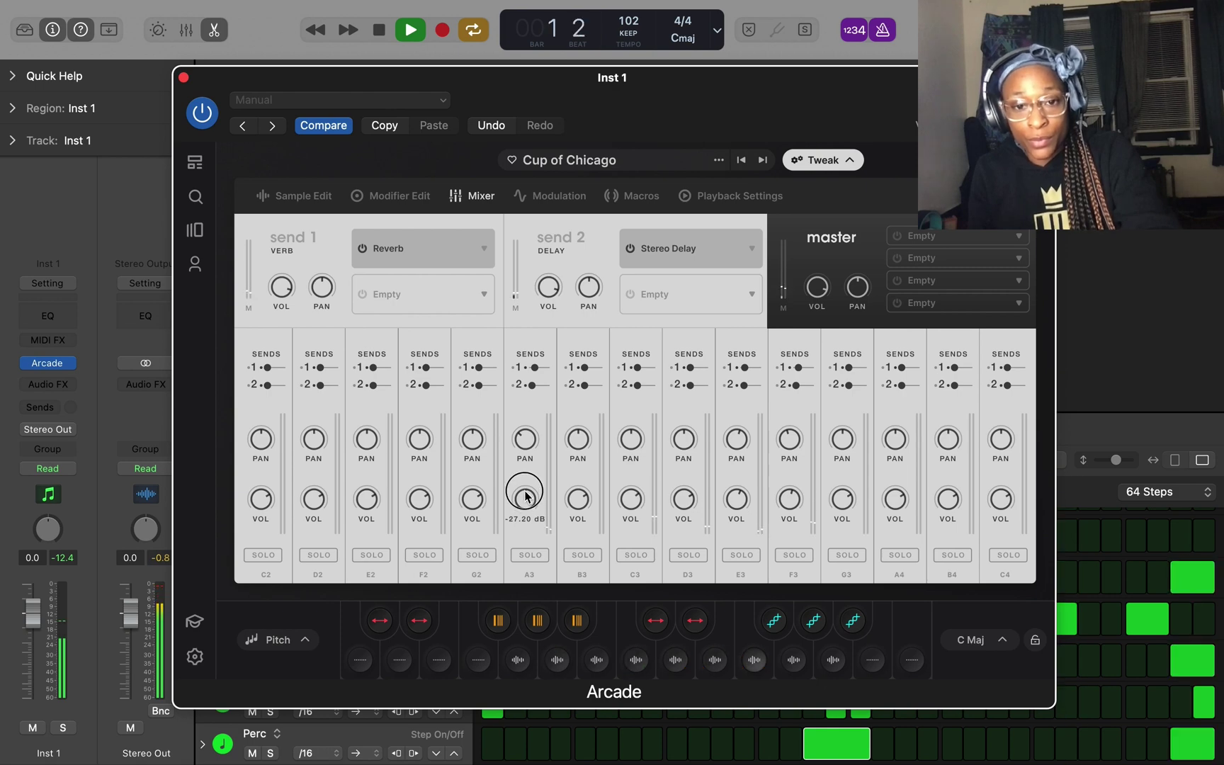
{"action": "left_click_drag", "start_coordinate": [527, 472], "coordinate": [522, 496]}
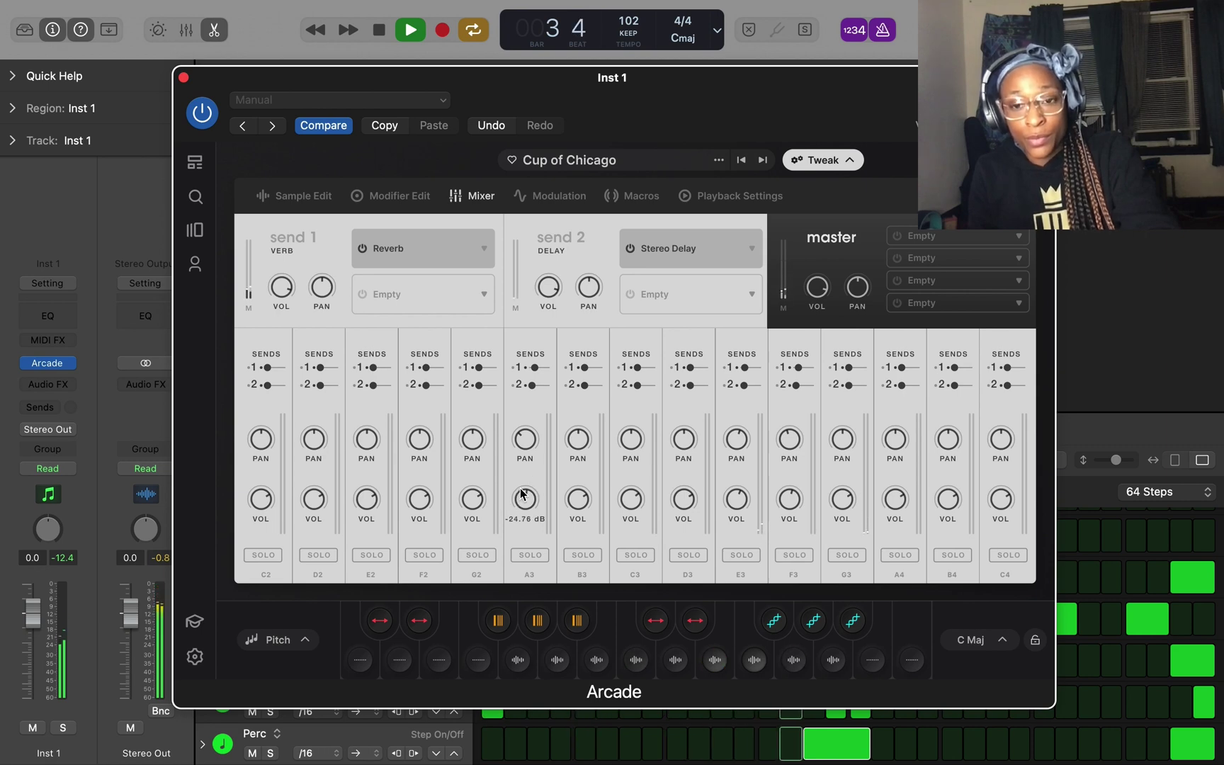
{"action": "key", "text": "space"}
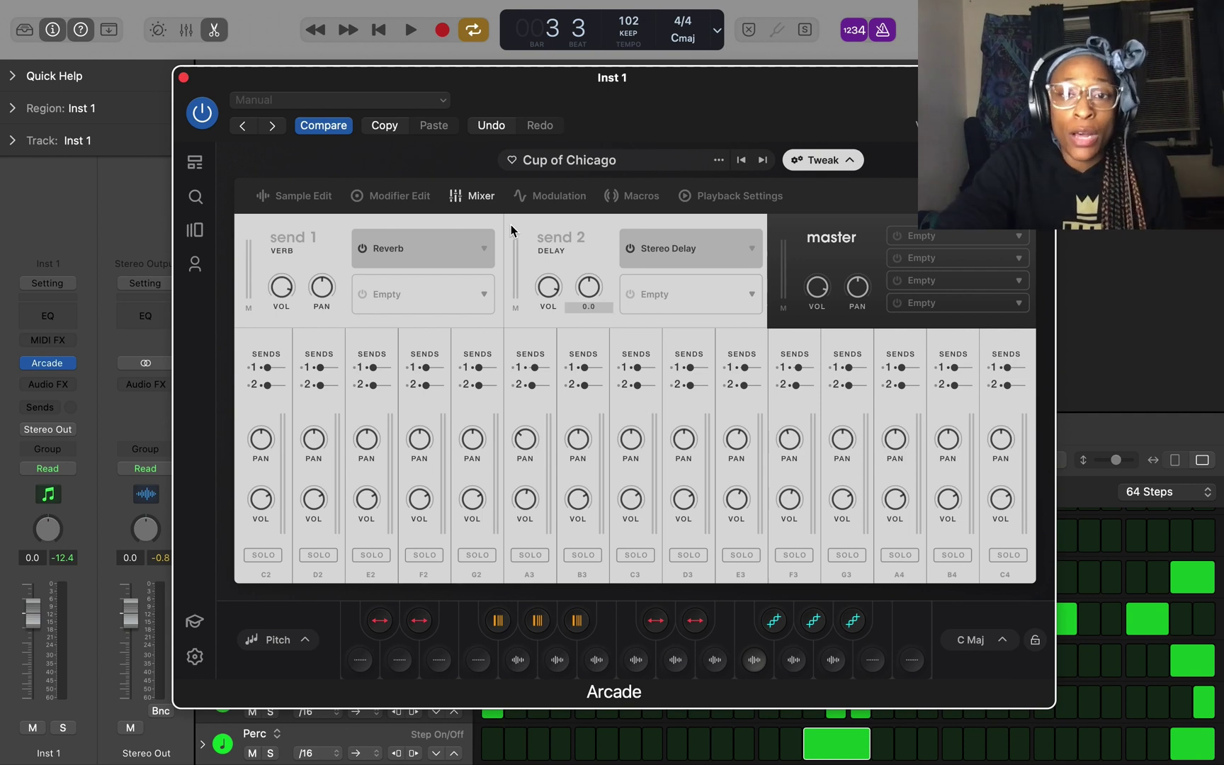
Close the Arcade plug-in window and convert the Inst 1 drum pattern region to a MIDI region
{"action": "left_click", "coordinate": [183, 77]}
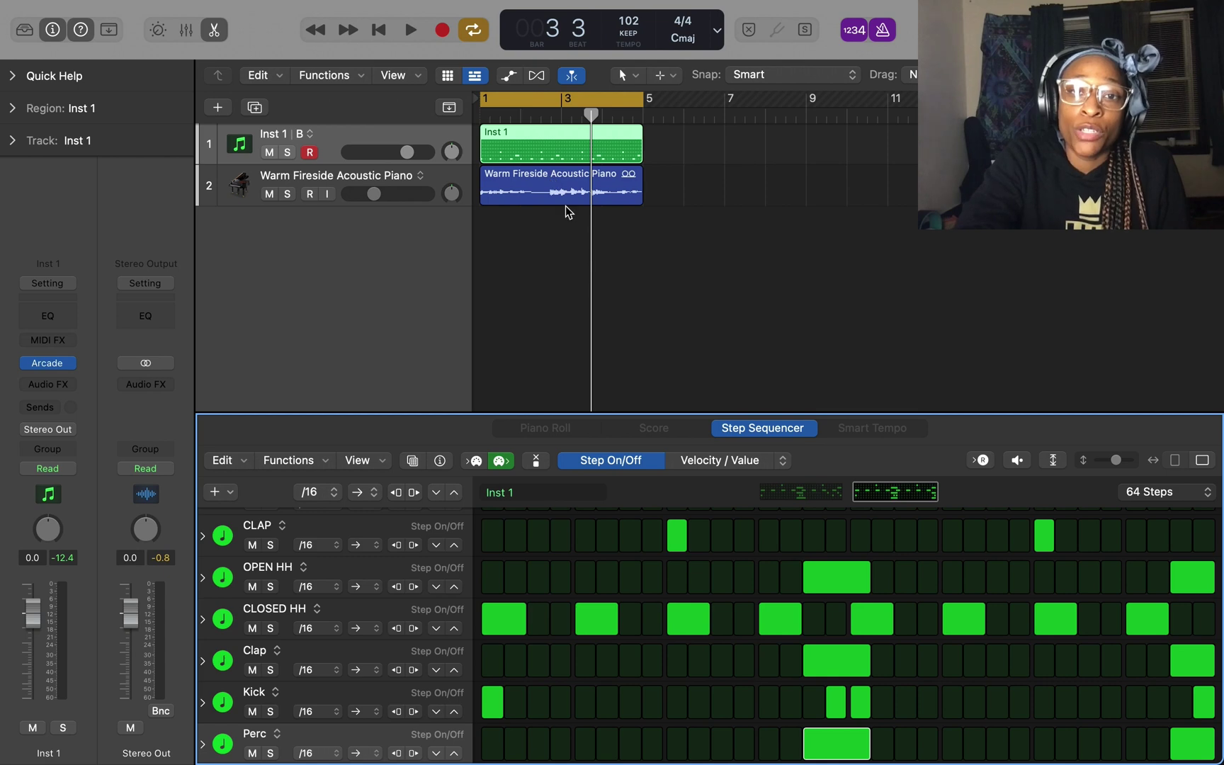
{"action": "right_click", "coordinate": [542, 150]}
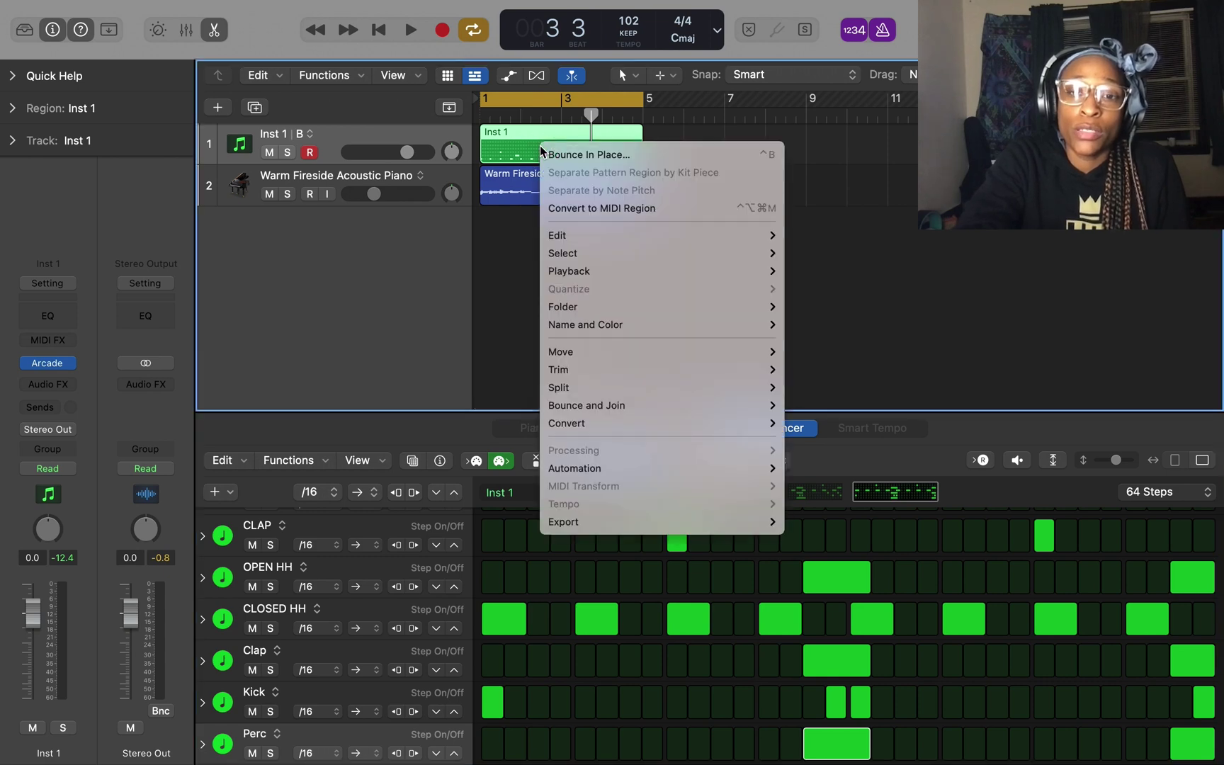
{"action": "mouse_move", "coordinate": [690, 425]}
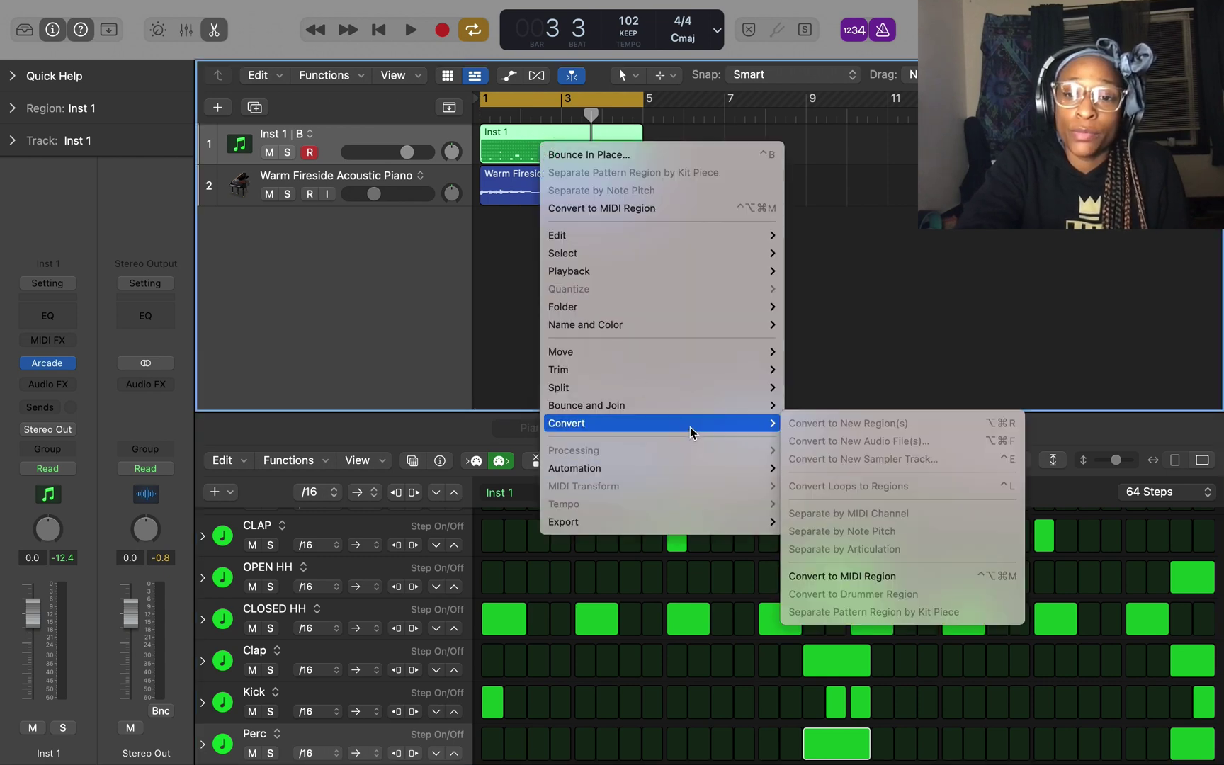
{"action": "left_click", "coordinate": [882, 577]}
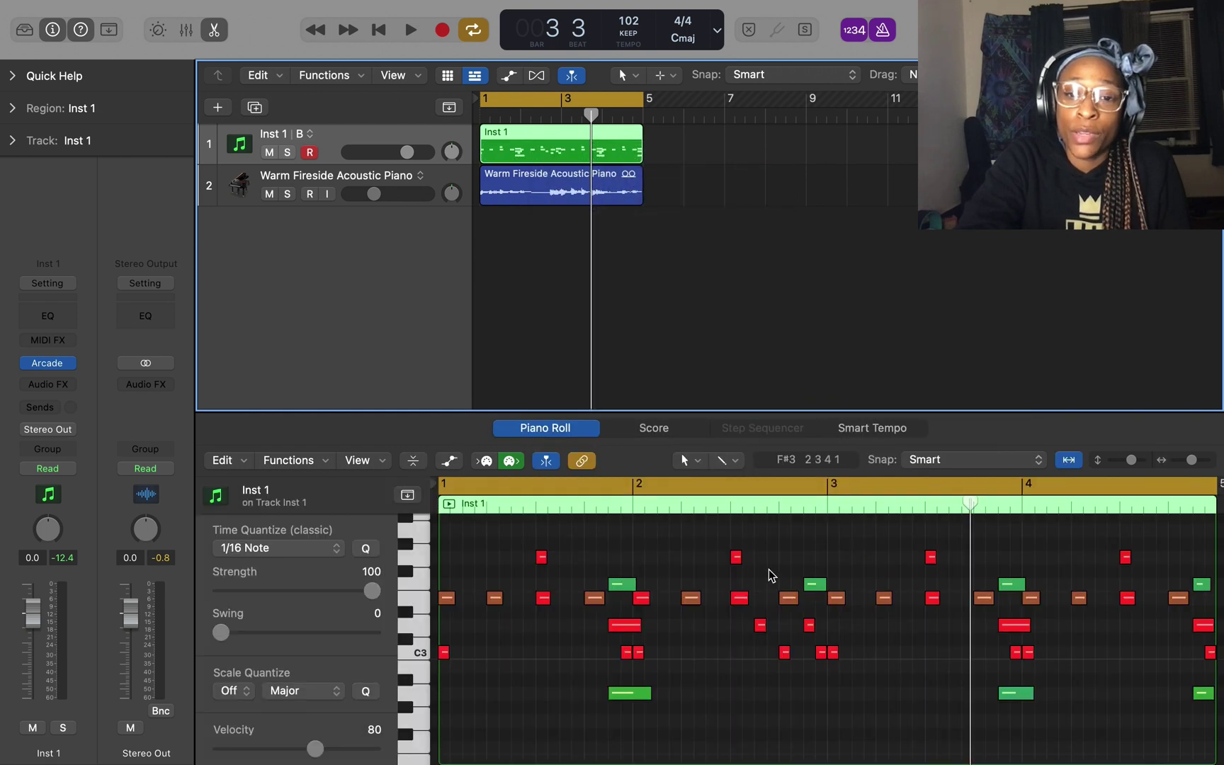
Play back the Inst 1 MIDI region with the piano loop, and select all of its C3 notes in the Piano Roll
{"action": "key", "text": "space"}
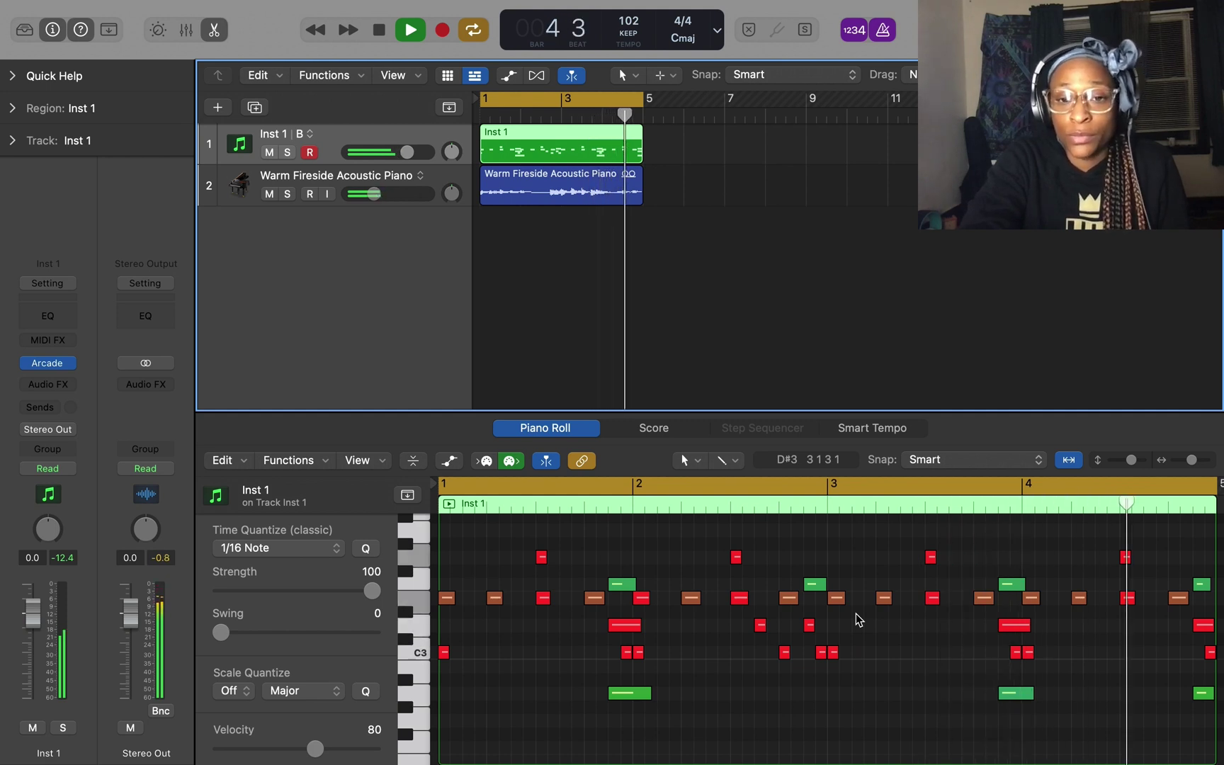
{"action": "key", "text": "space"}
{"action": "left_click", "coordinate": [418, 652]}
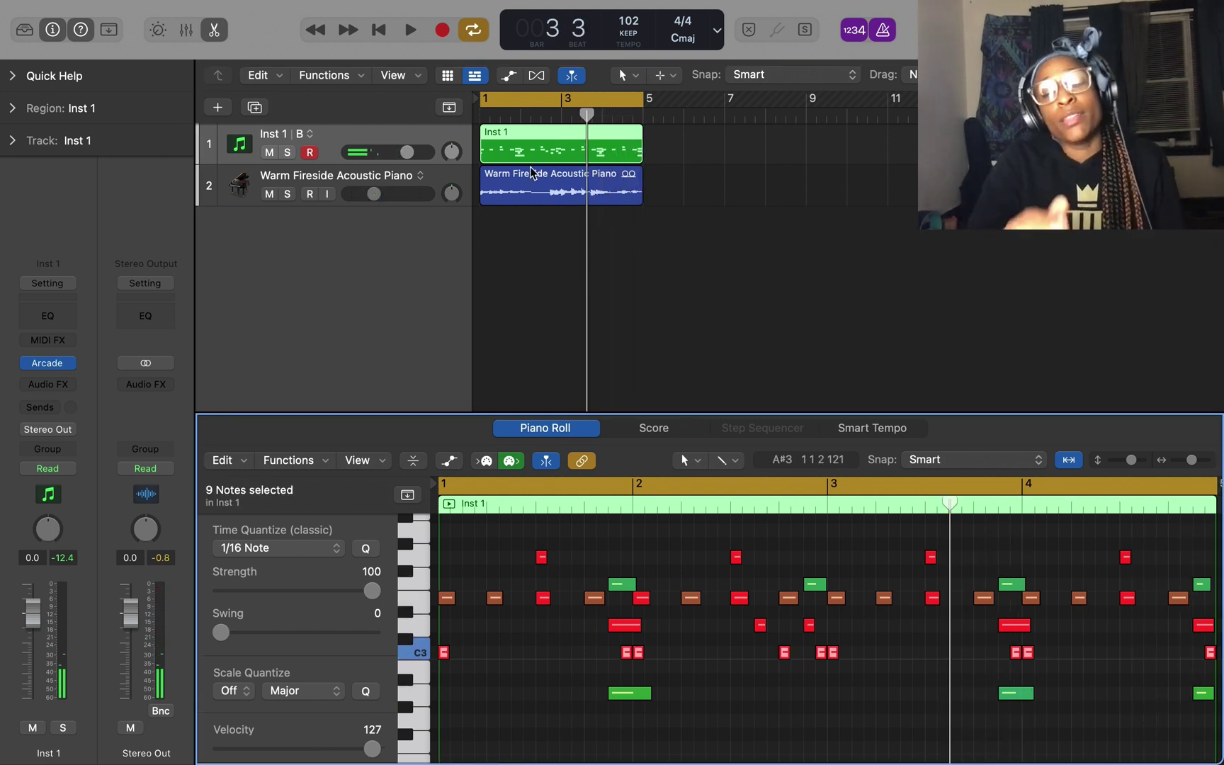